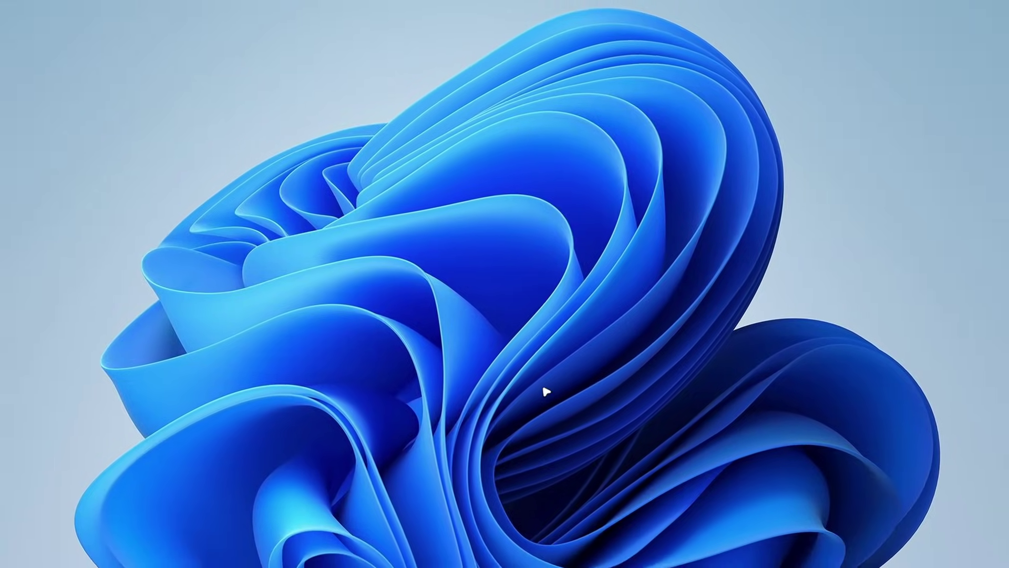
key("super")
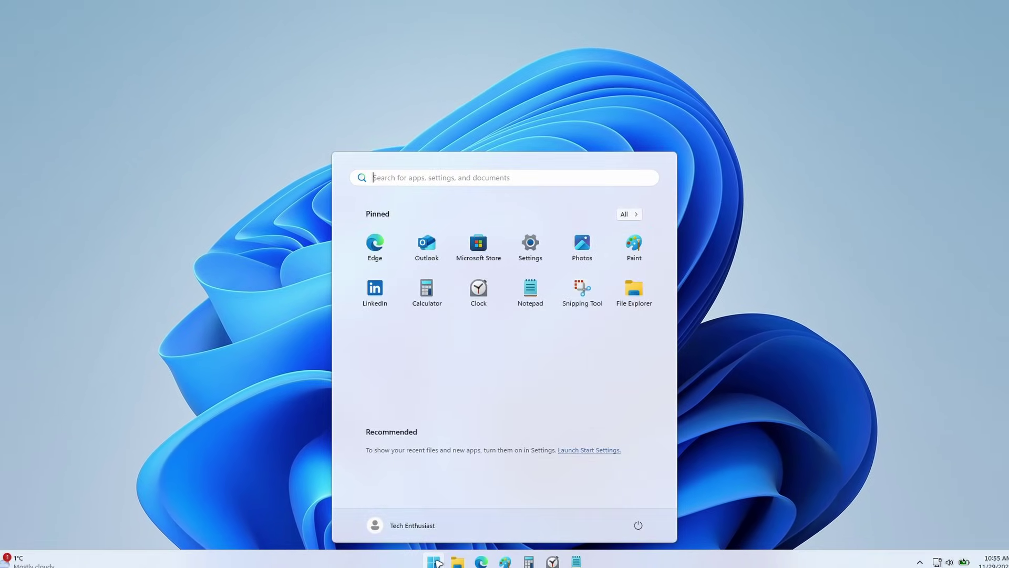
key("super")
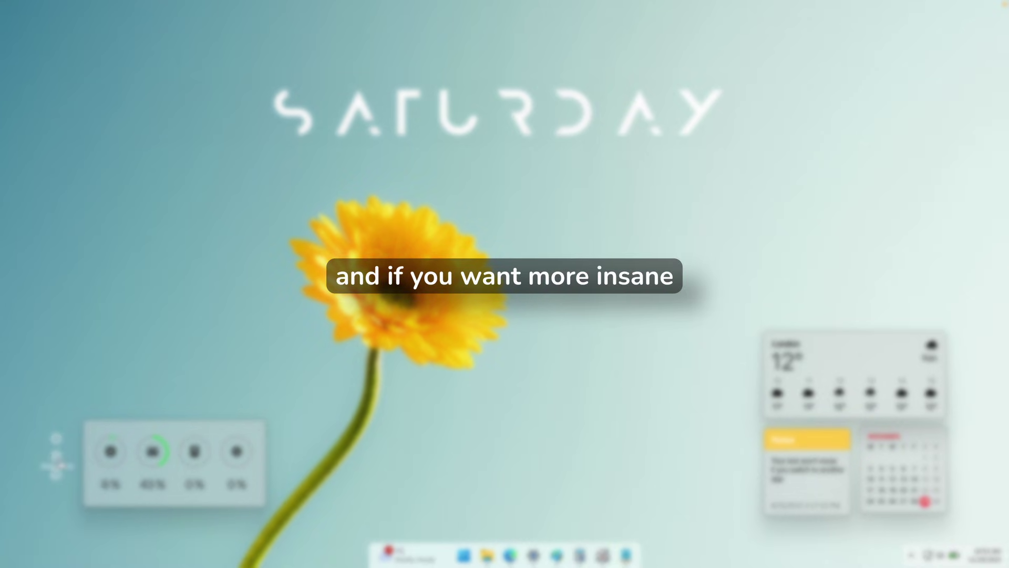
left_click(468, 556)
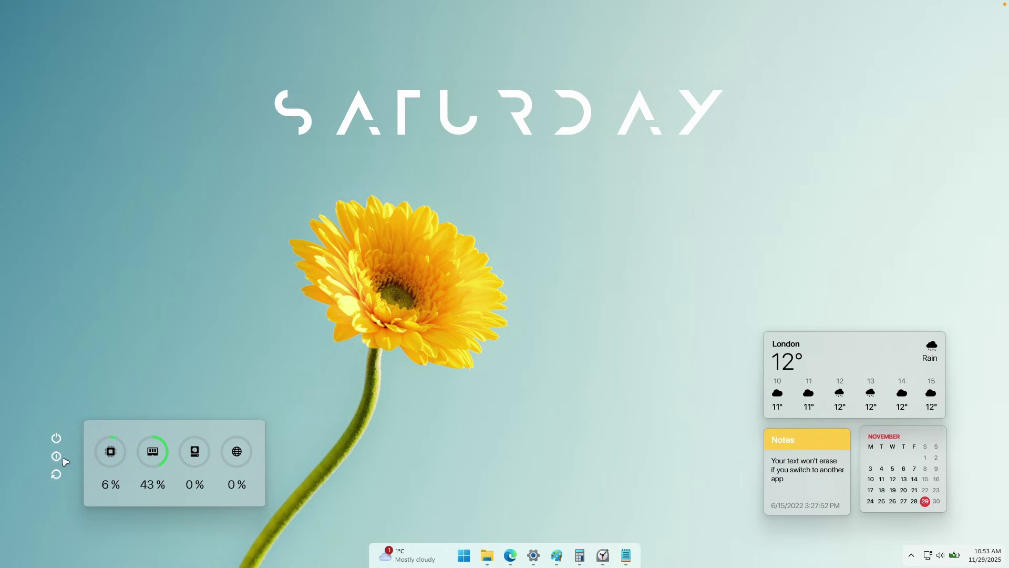
left_click(469, 555)
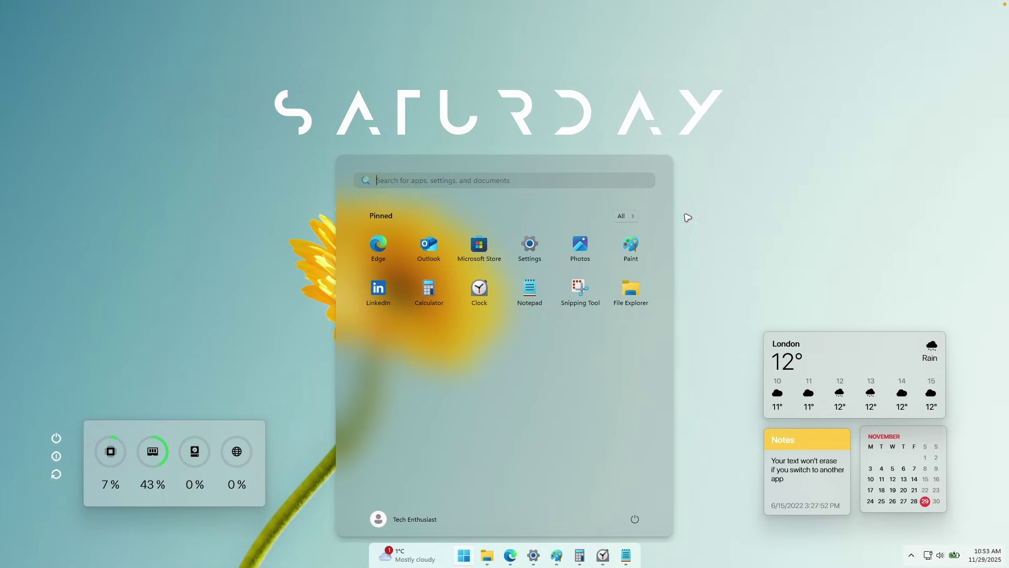
left_click(687, 217)
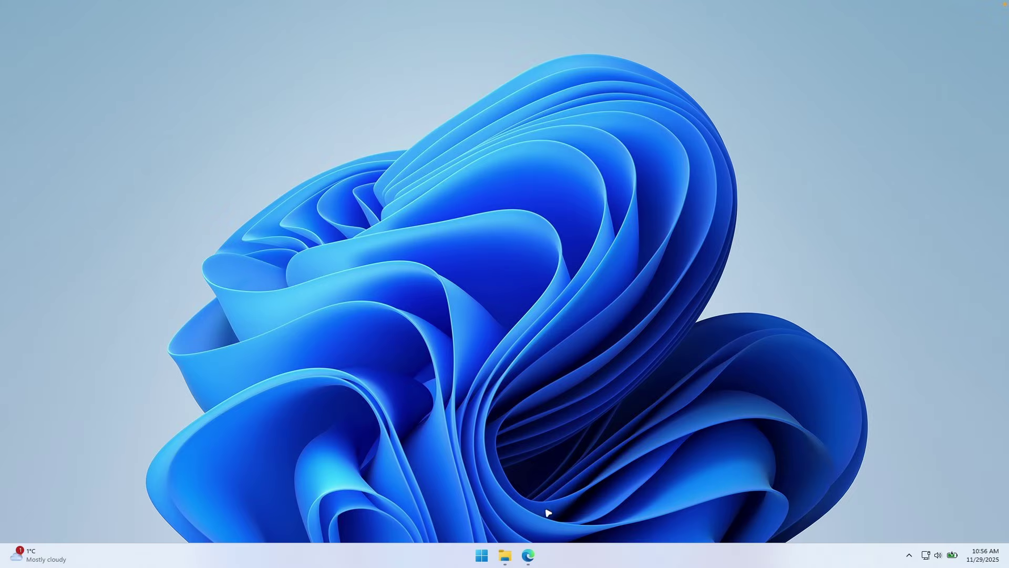
Switch to Microsoft Edge and download the Windhawk installer from windhawk.net.
left_click(527, 555)
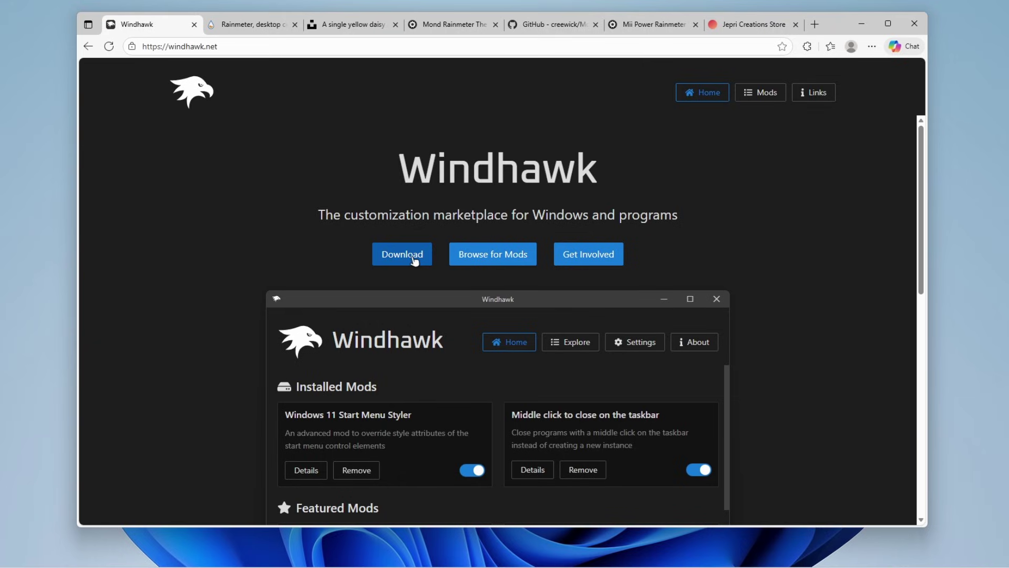
left_click(413, 254)
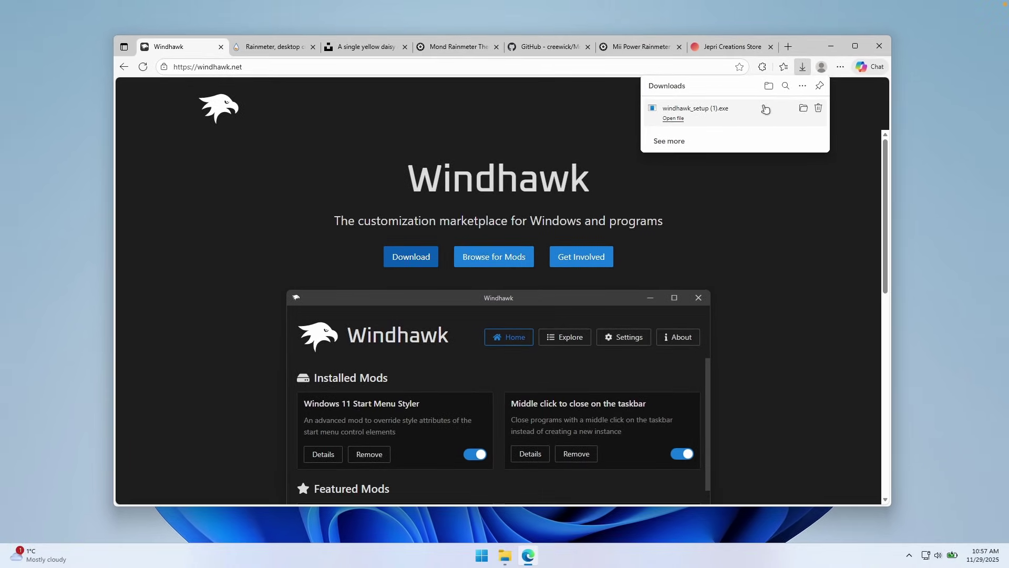
left_click(831, 46)
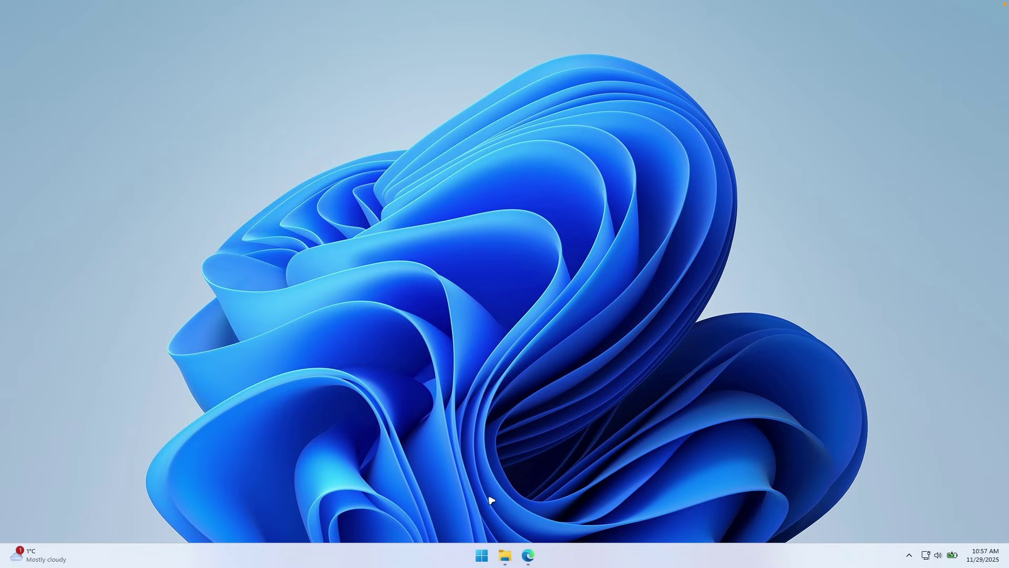
Search the system for Windhawk and launch the installed app.
left_click(481, 555)
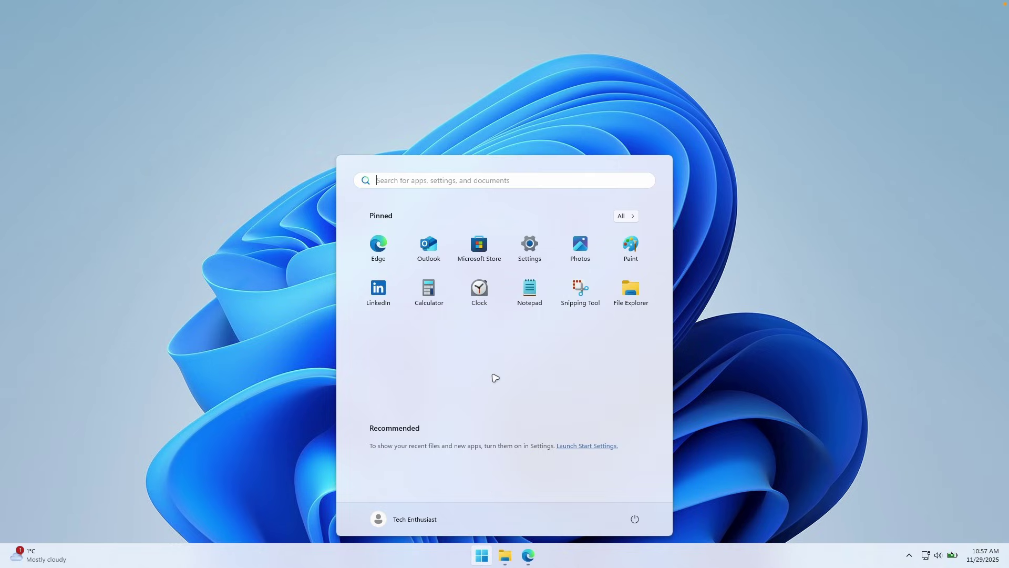
type("windha")
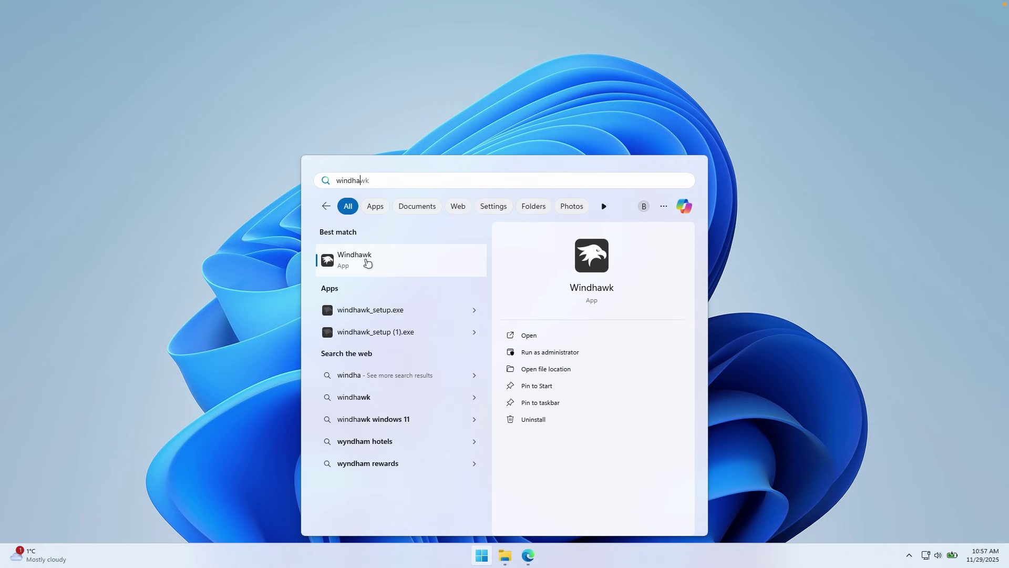
left_click(373, 265)
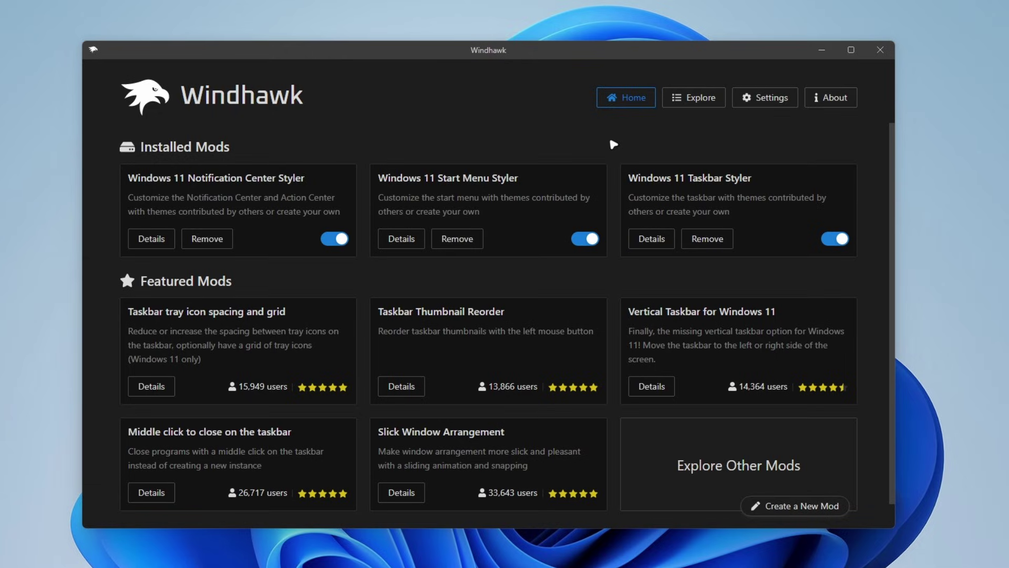
Search the mod catalogue for "Windows 11 Taskbar Styler" and open that mod's settings.
left_click_drag(629, 177, 760, 179)
key("ctrl+c")
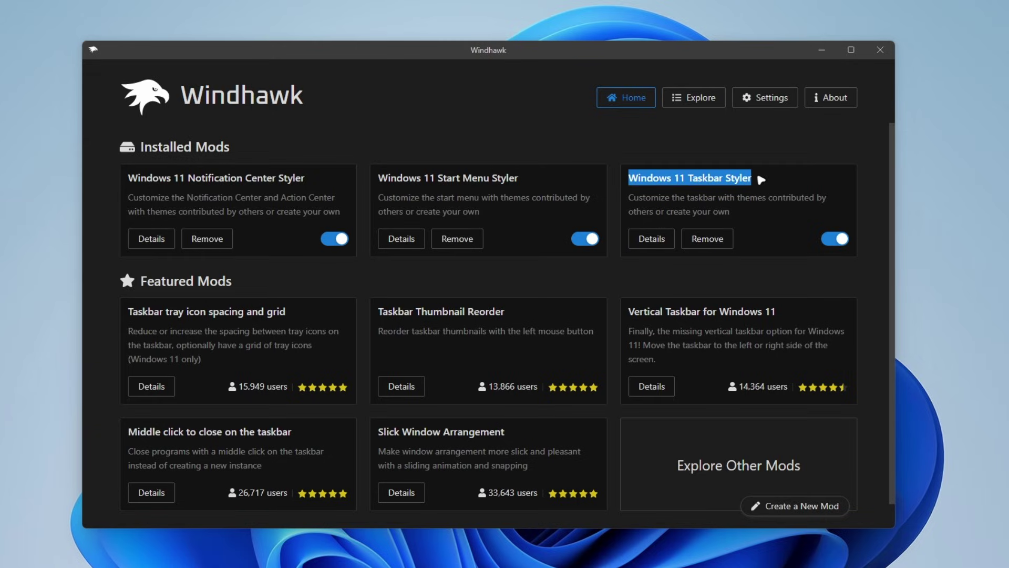
left_click(763, 164)
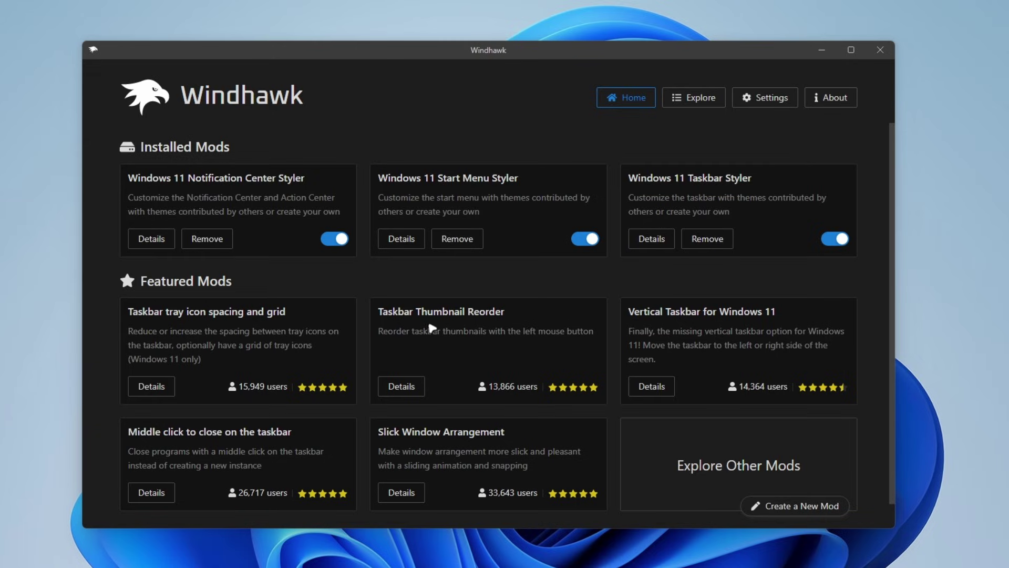
left_click(692, 103)
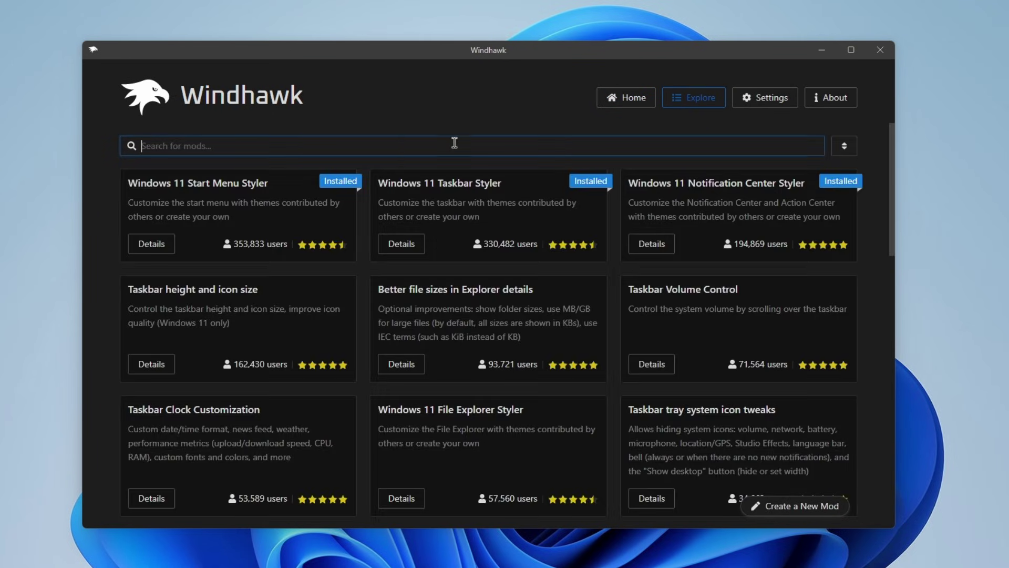
key("ctrl+v")
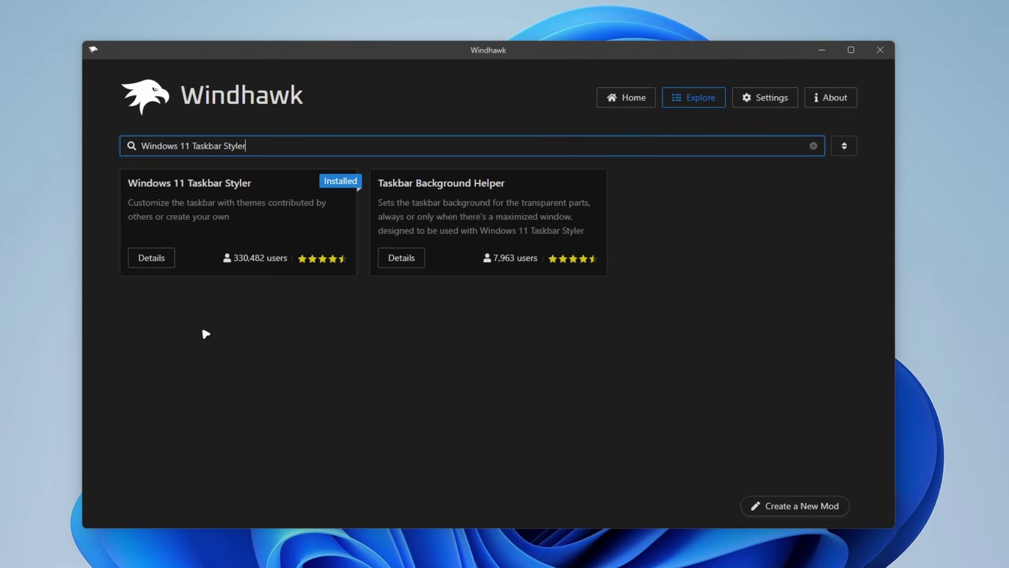
left_click(153, 261)
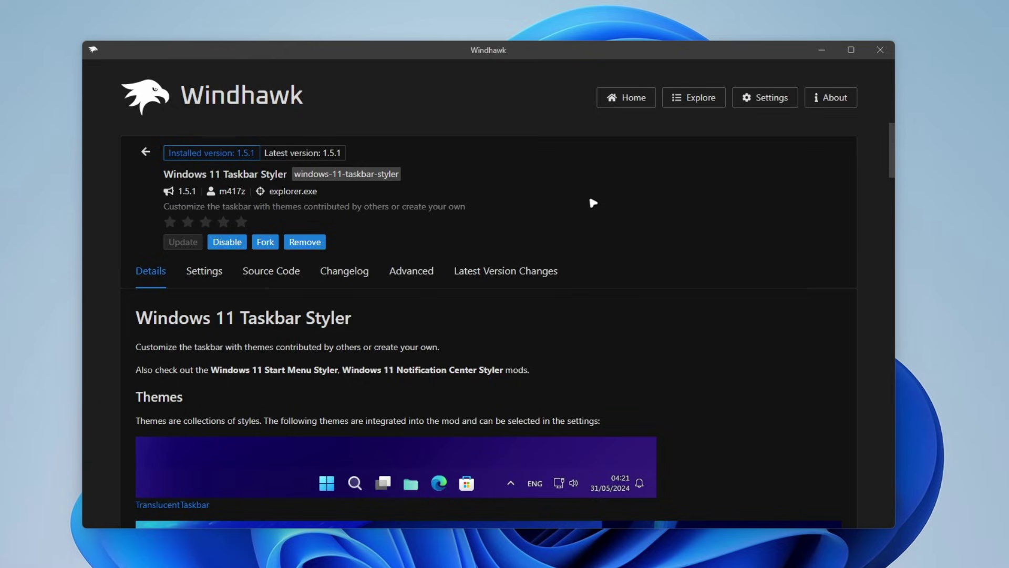
left_click(215, 275)
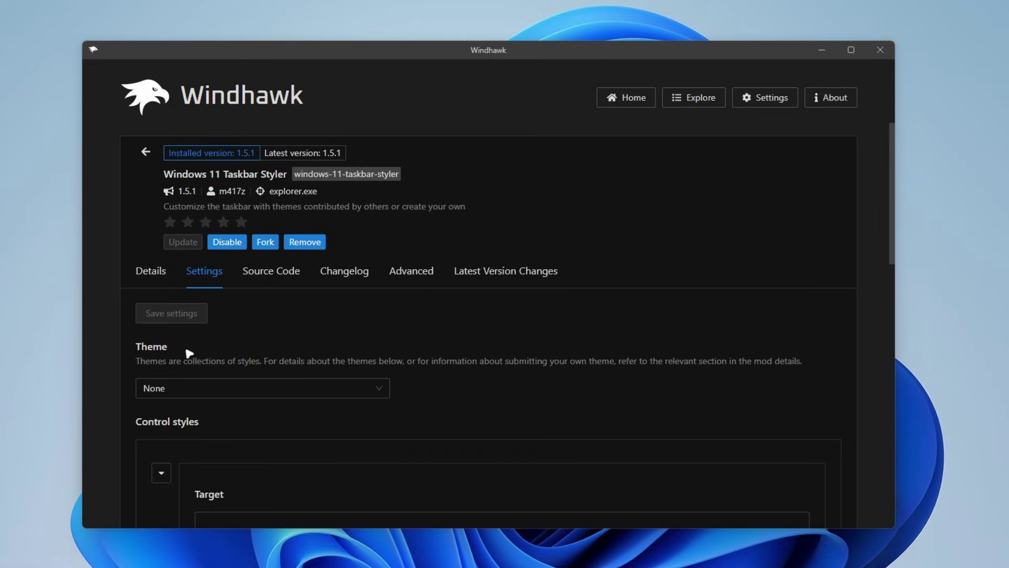
Apply the SimplyTransparent theme to the taskbar, save the mod settings, and check the look with the Start menu open.
left_click(232, 387)
scroll(235, 268, "down", 3)
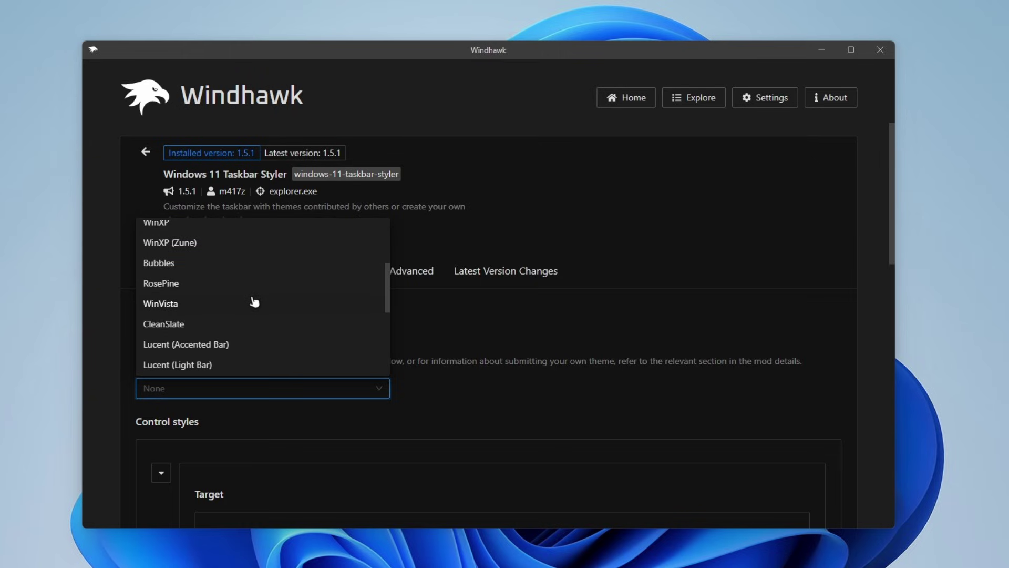
scroll(254, 302, "down", 3)
scroll(243, 347, "up", 6)
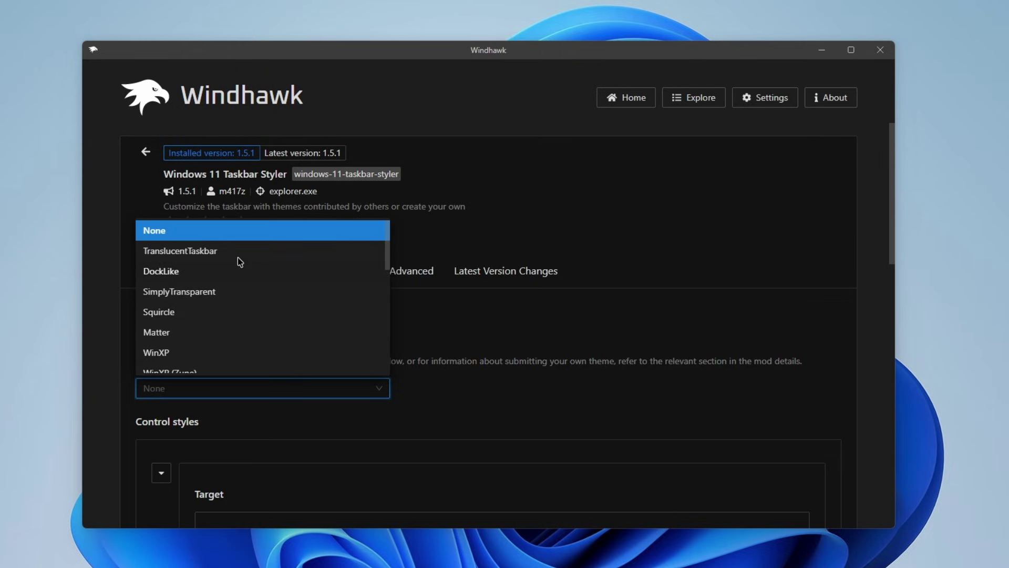
left_click(216, 293)
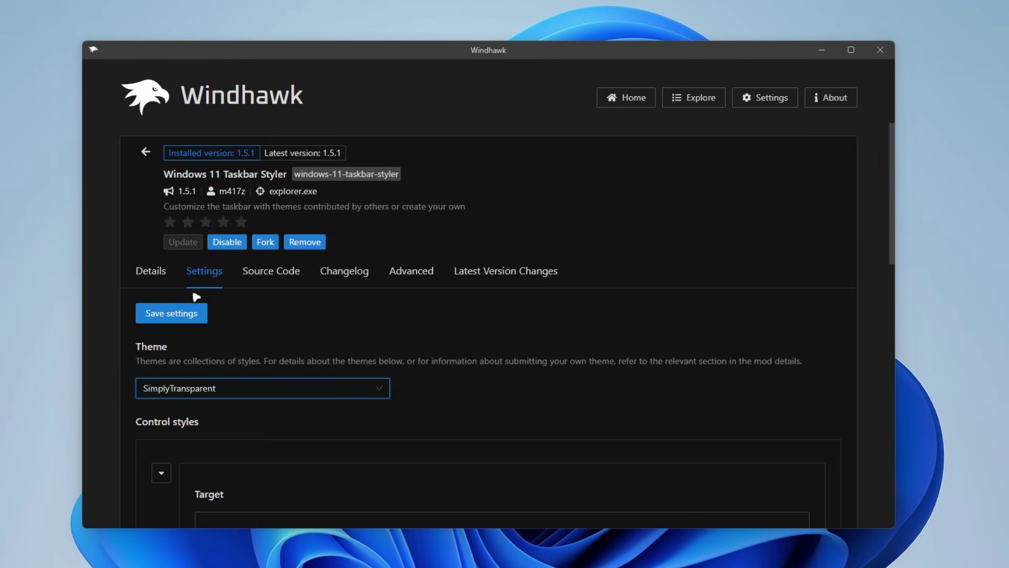
left_click(198, 315)
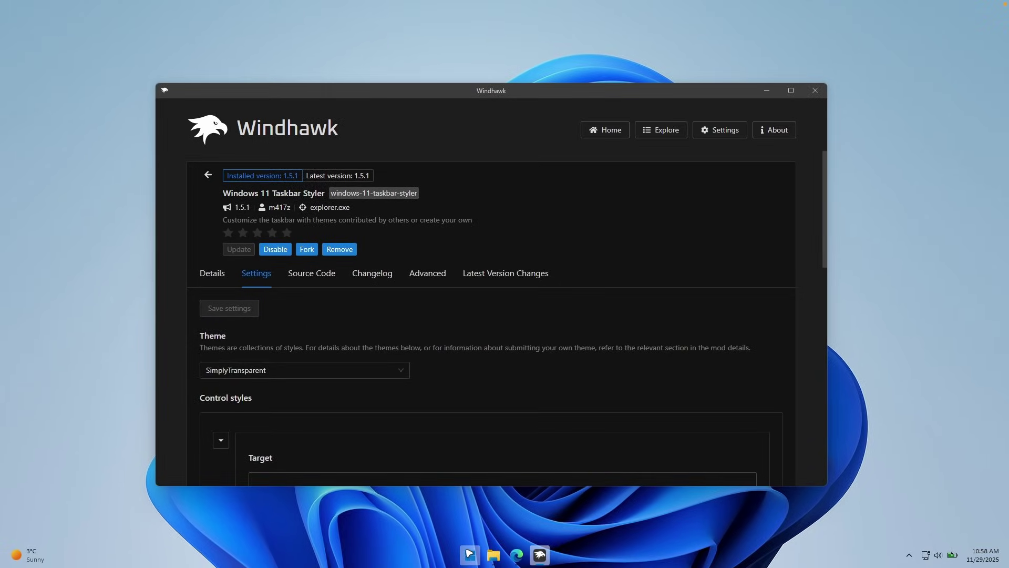
key("super")
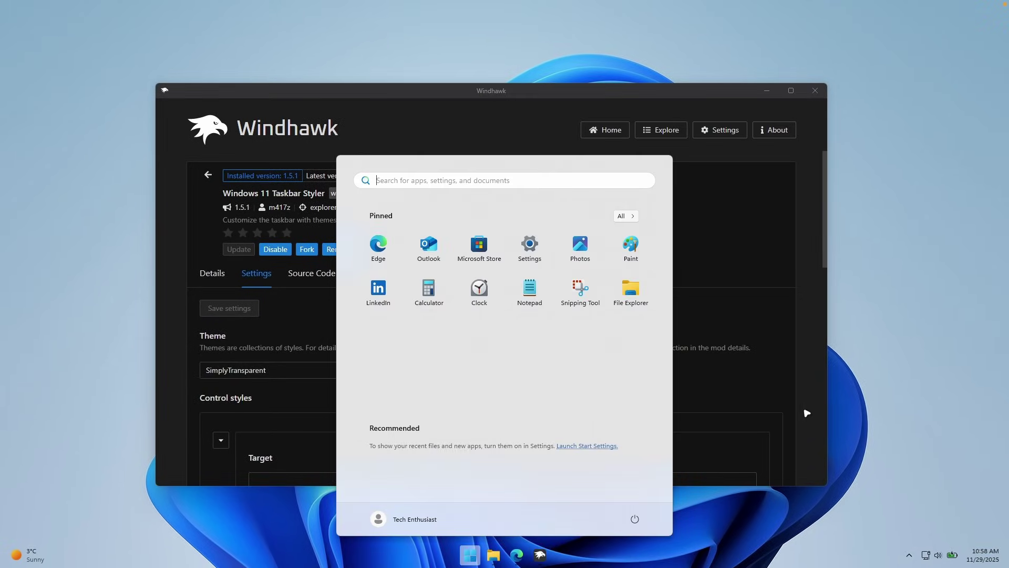
left_click(791, 361)
Change the Taskbar Styler theme to DockLike, save the settings, and check the taskbar with the Start menu open.
left_click(320, 374)
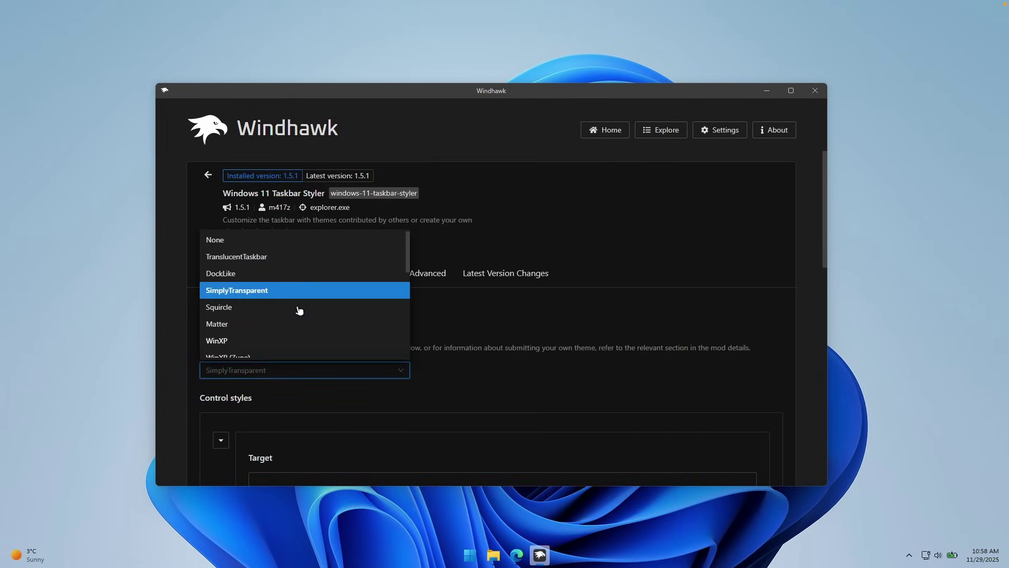
scroll(280, 318, "down", 3)
scroll(310, 284, "down", 2)
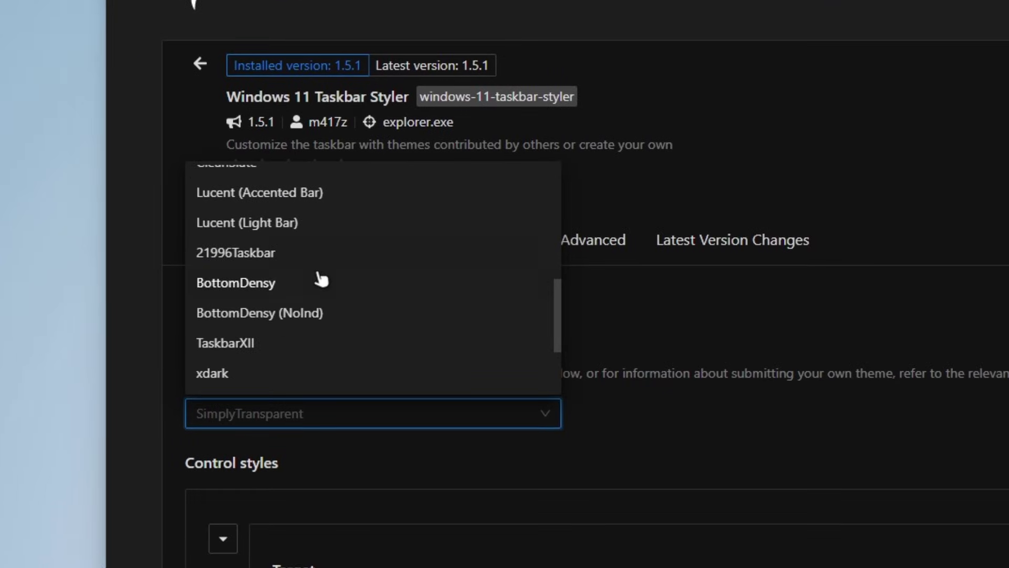
scroll(317, 263, "up", 4)
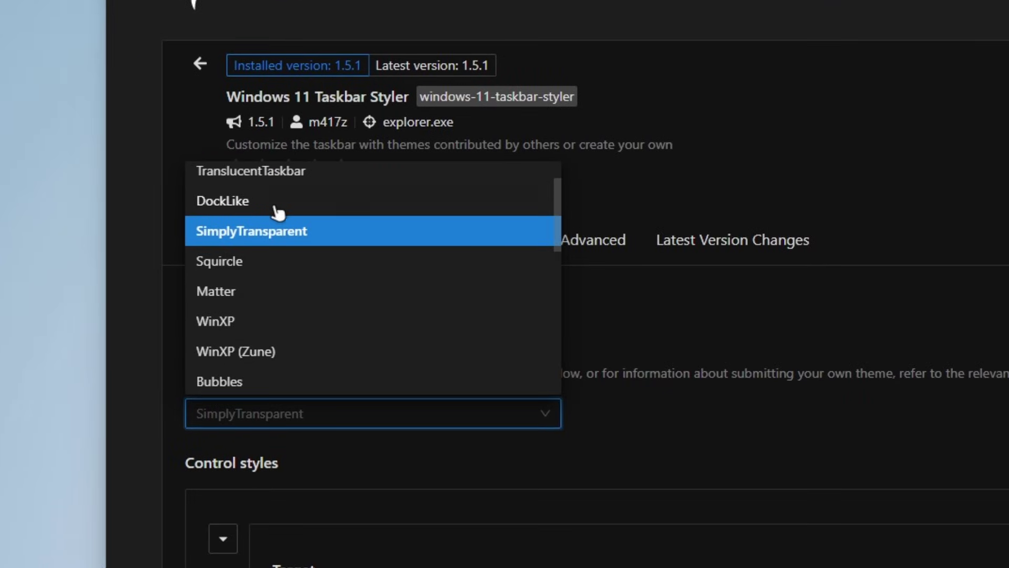
left_click(292, 203)
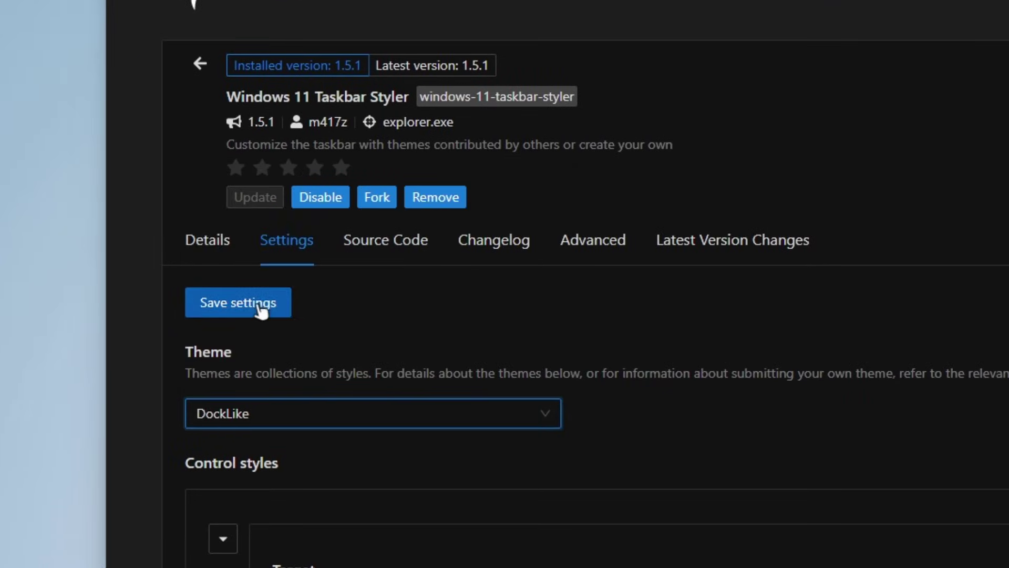
left_click(262, 308)
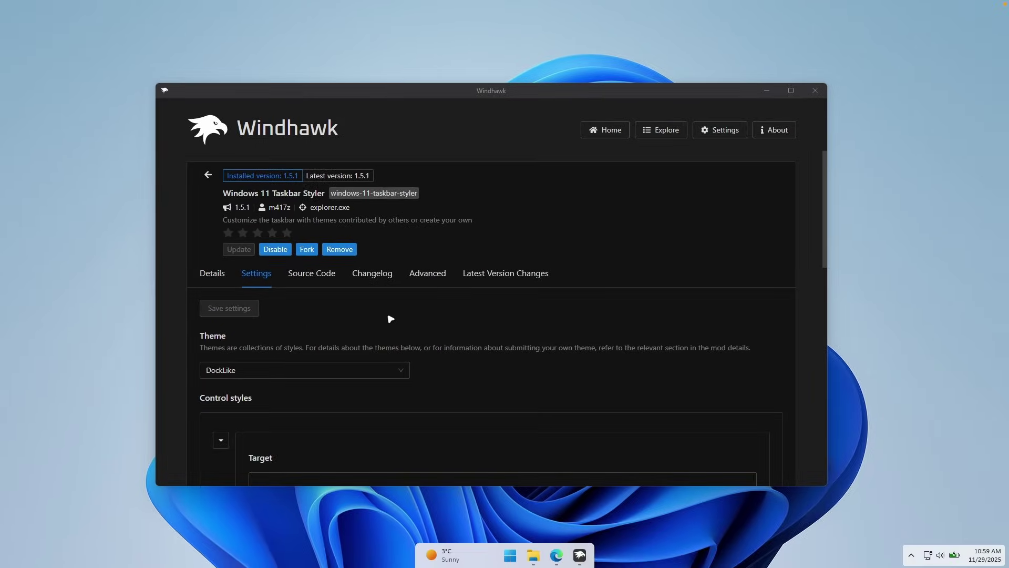
left_click(510, 555)
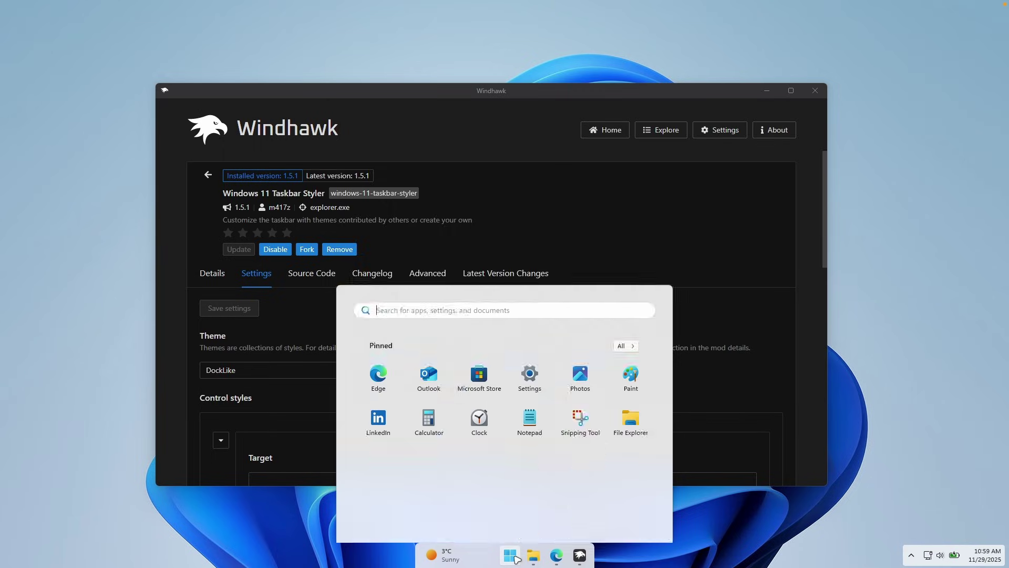
left_click(510, 556)
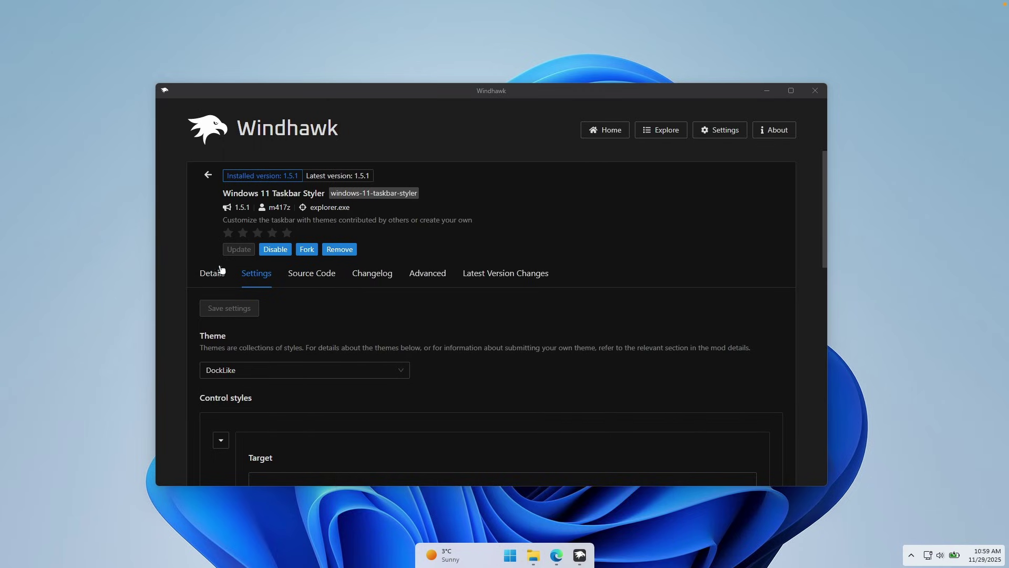
Open the settings of the installed Windows 11 Start Menu Styler mod.
left_click(597, 134)
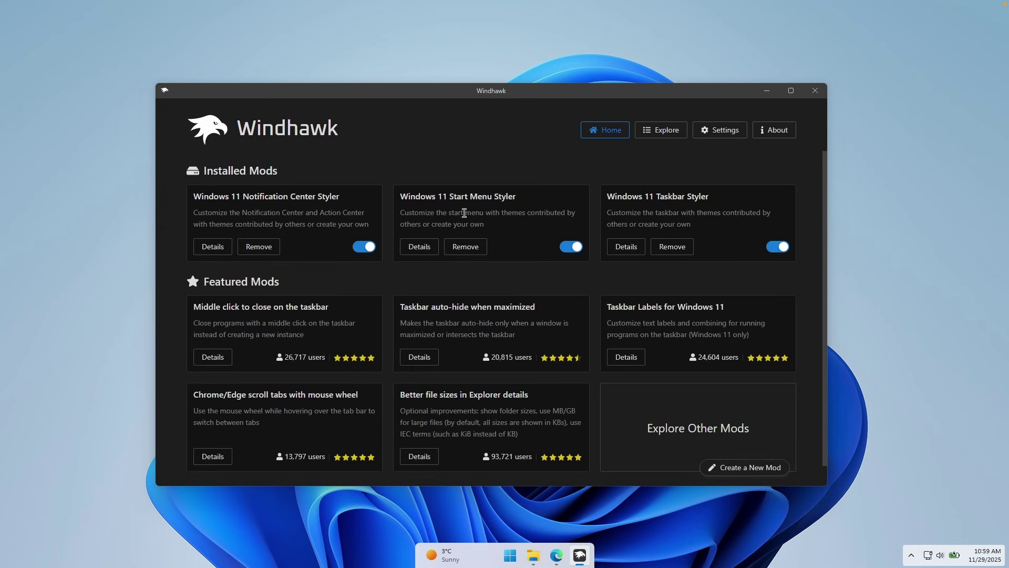
left_click_drag(405, 196, 522, 194)
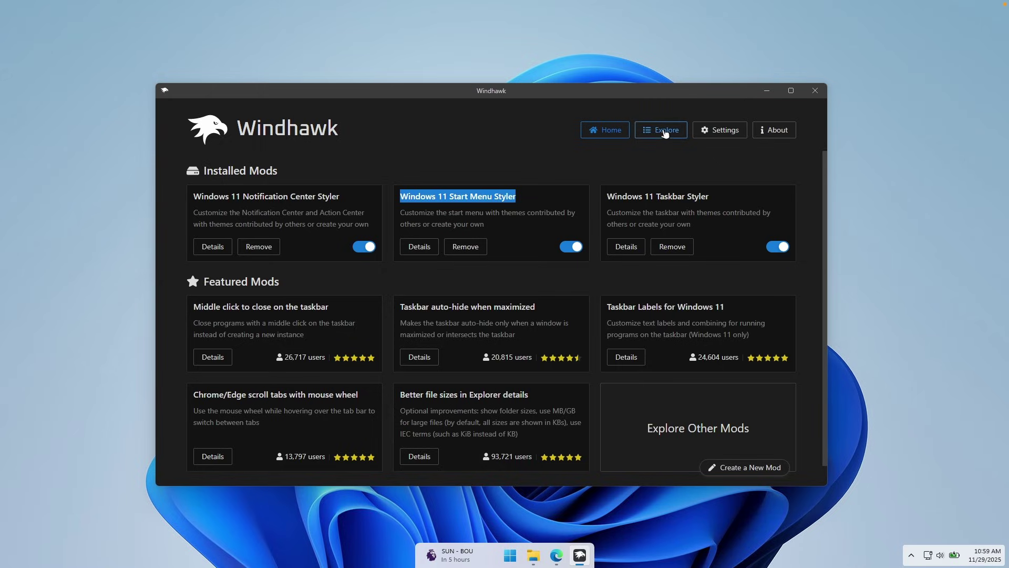
left_click(419, 247)
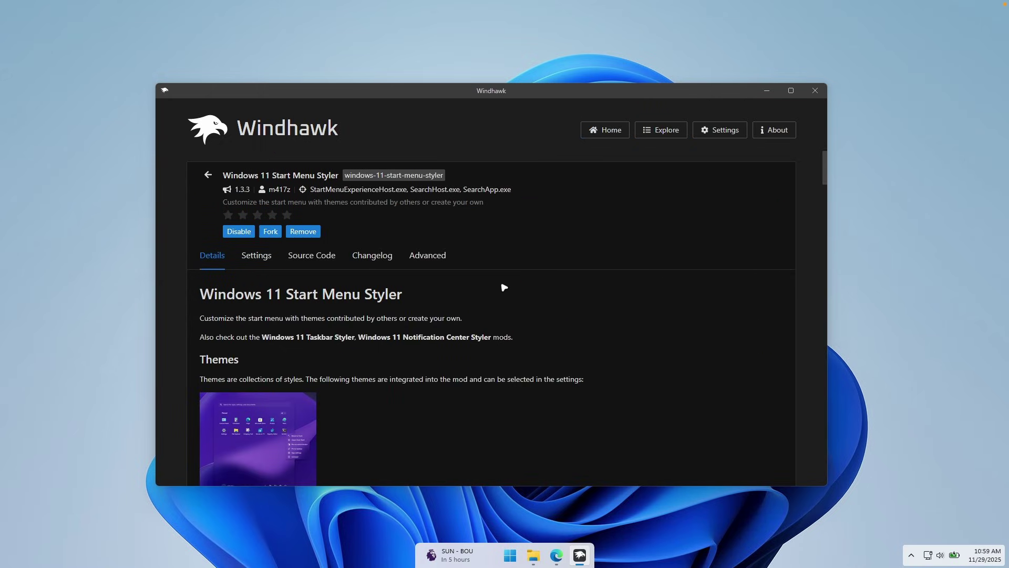
left_click(256, 256)
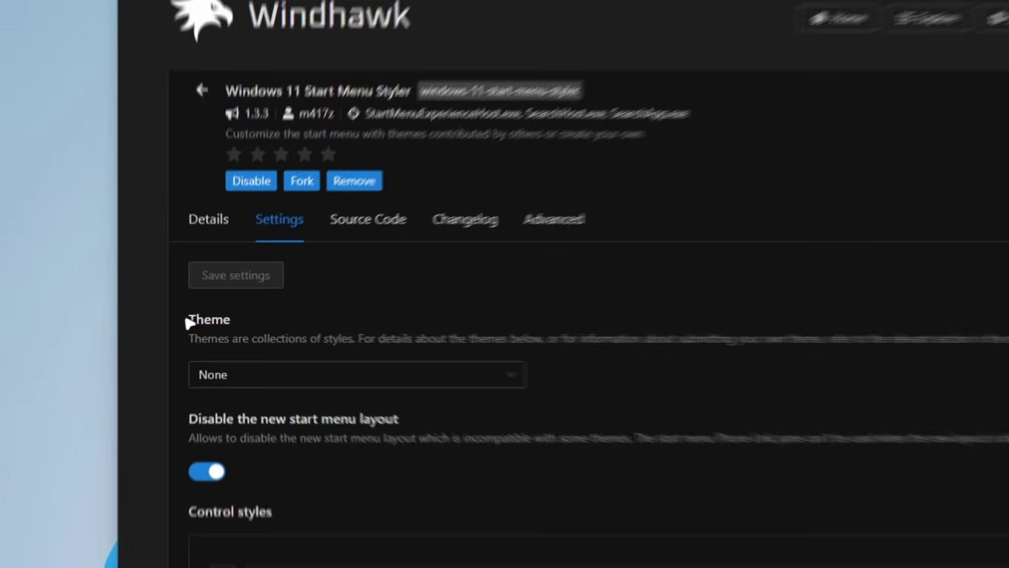
Apply the TranslucentStartMenu theme to the Start menu, save the mod settings, and check the look with the Start menu open.
left_click_drag(189, 322, 246, 318)
left_click(274, 373)
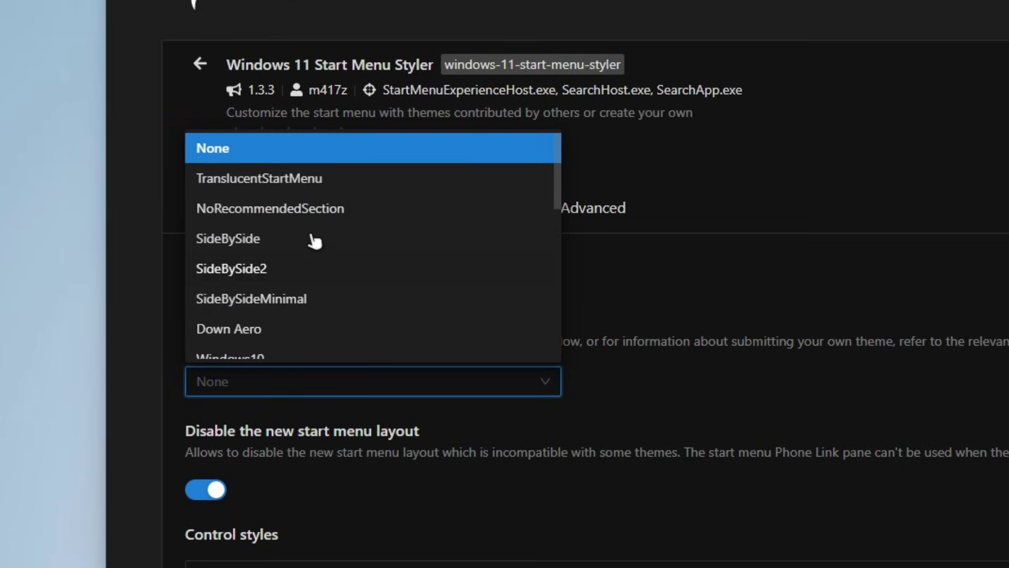
scroll(314, 240, "down", 6)
scroll(314, 228, "up", 6)
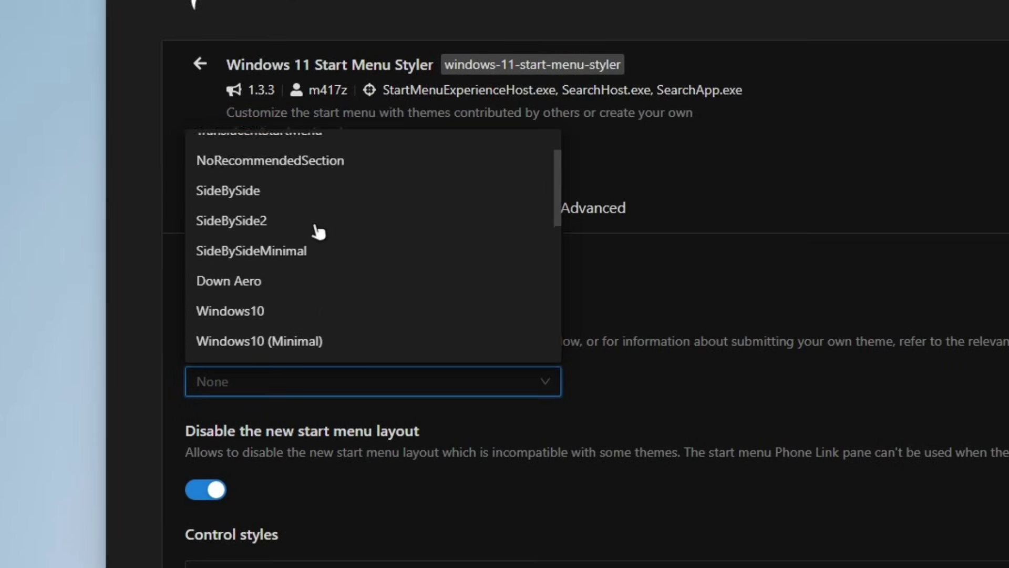
left_click(352, 187)
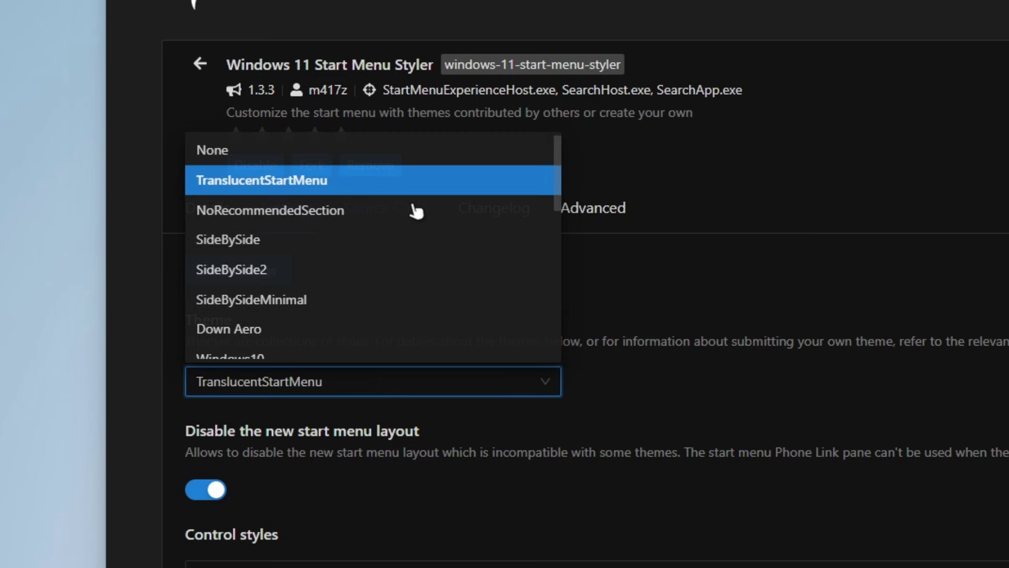
left_click(266, 273)
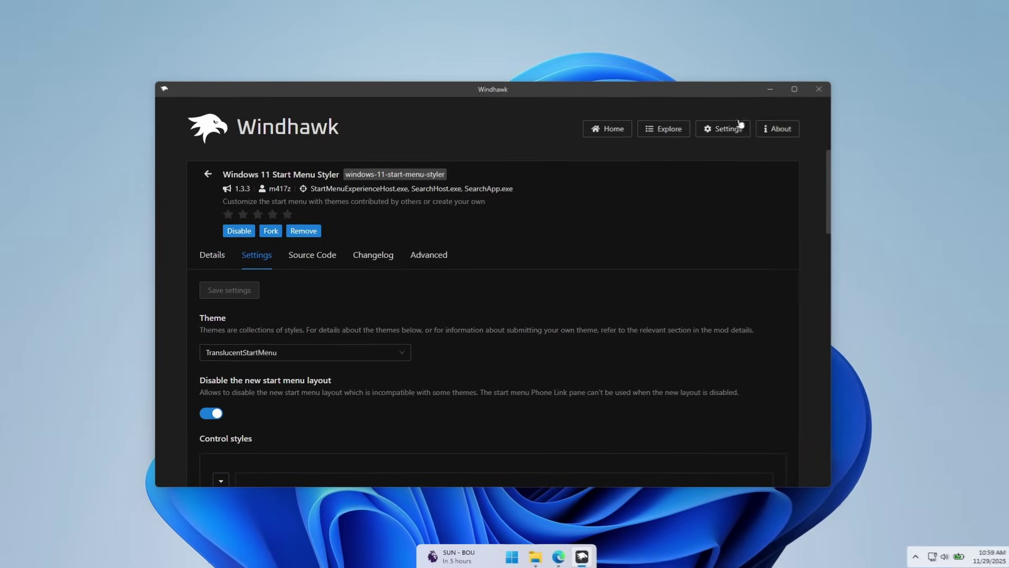
left_click(767, 95)
left_click(510, 555)
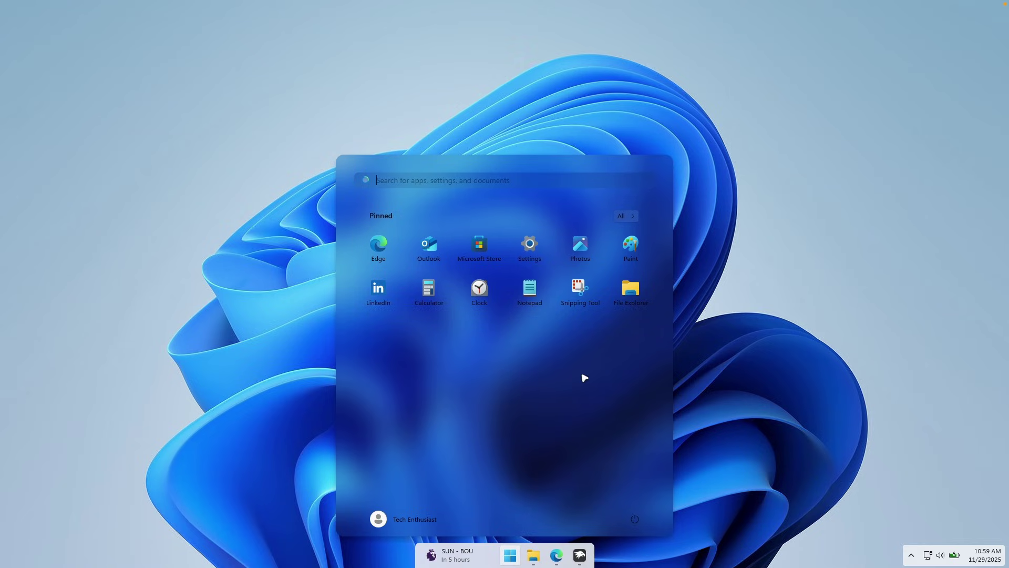
Change the Start Menu Styler theme to Down Aero, save the settings, and check the result with the Start menu open.
left_click(581, 558)
left_click(315, 358)
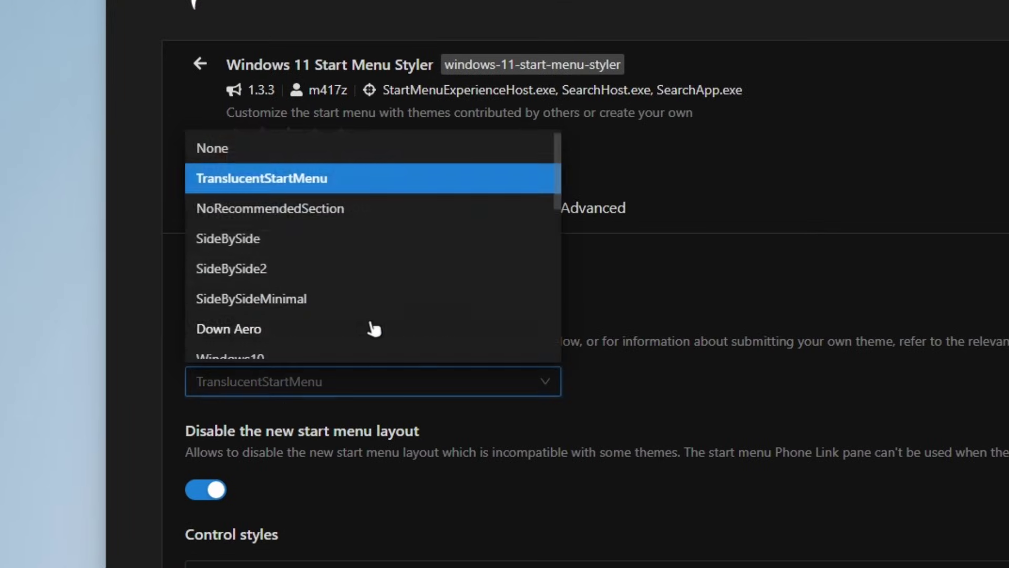
scroll(337, 250, "down", 5)
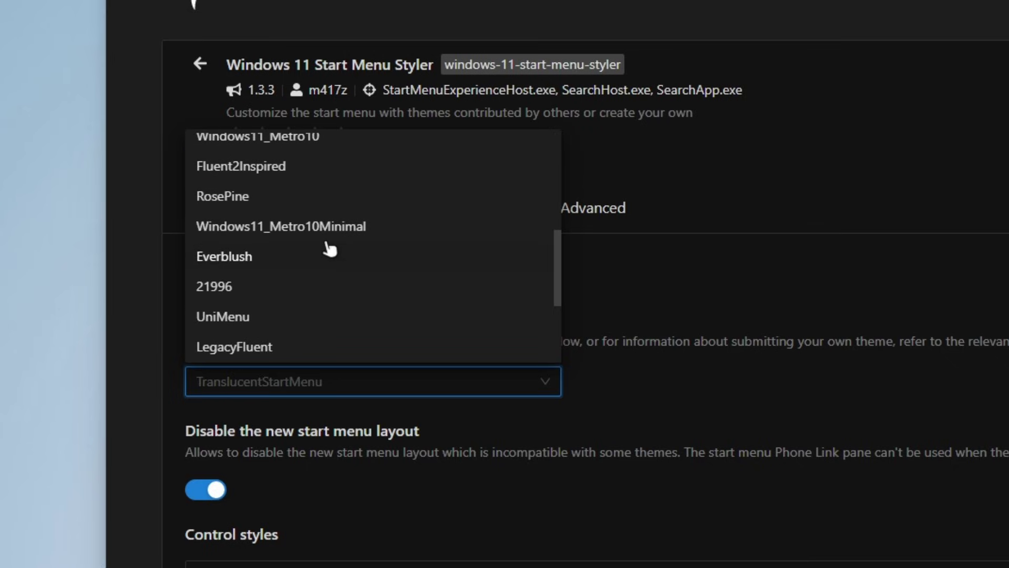
scroll(367, 294, "up", 5)
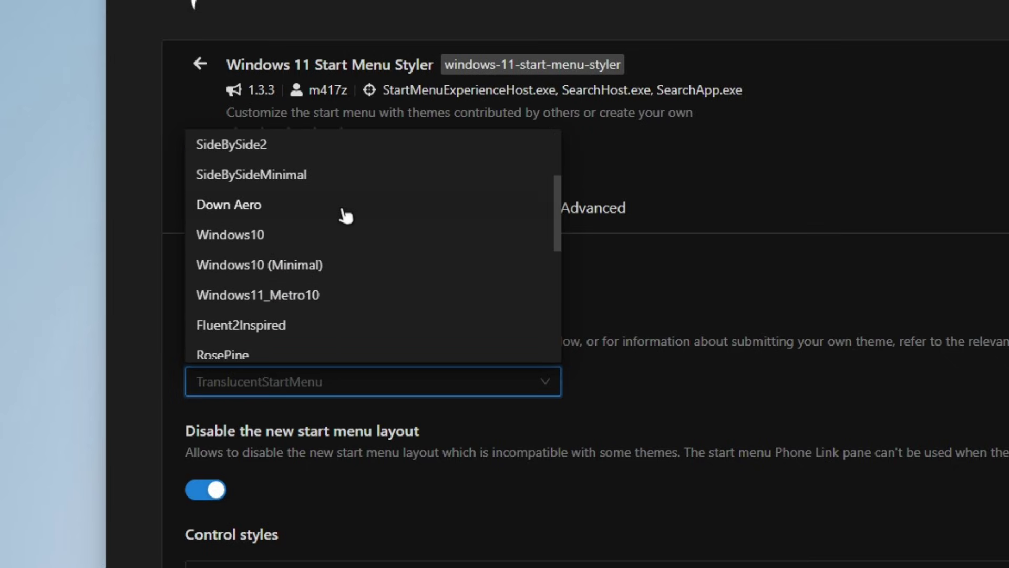
left_click(320, 210)
left_click(276, 272)
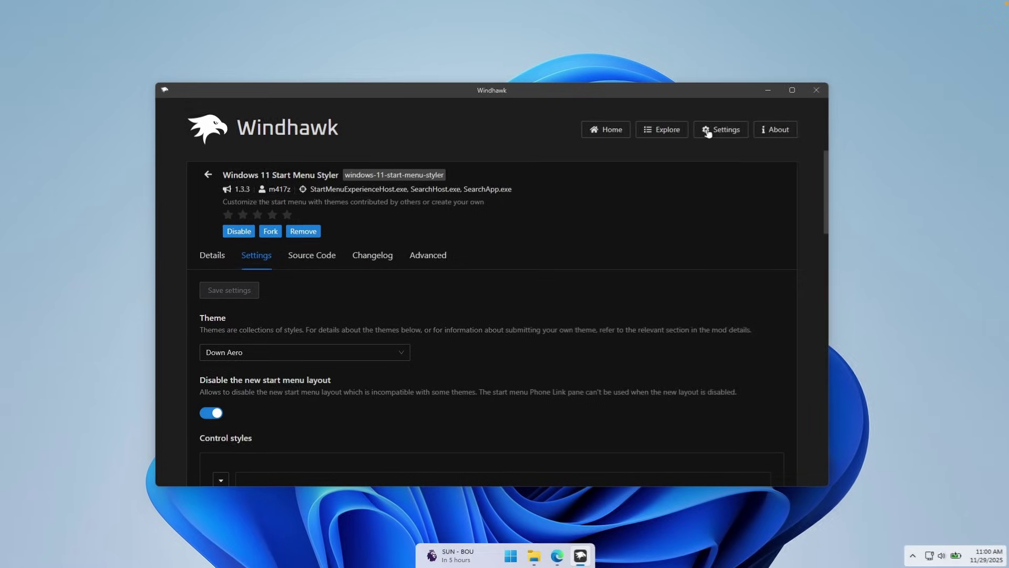
left_click(765, 92)
key("super")
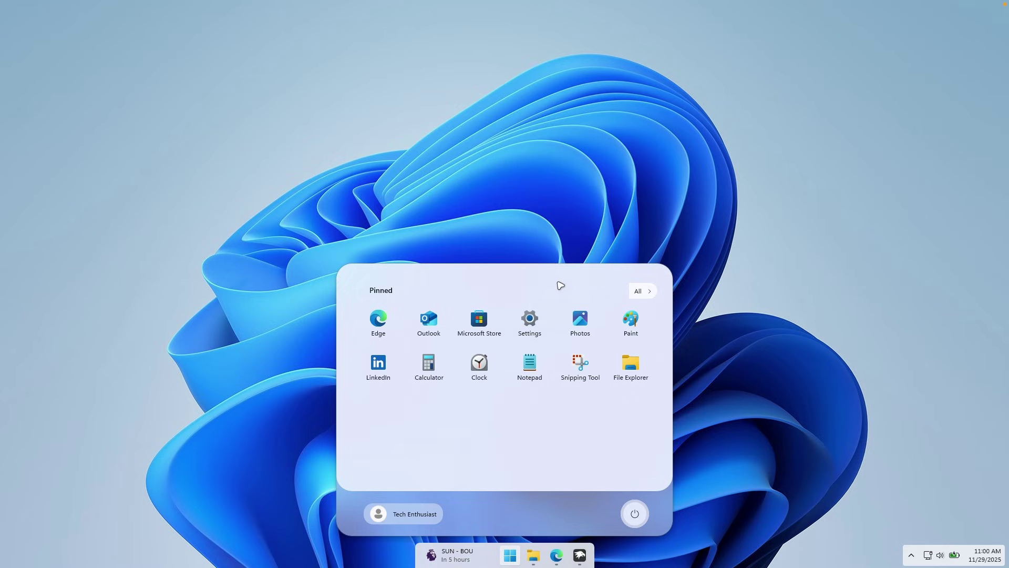
View the unthemed notification center, and open the settings of the installed Windows 11 Notification Center Styler mod.
left_click(583, 550)
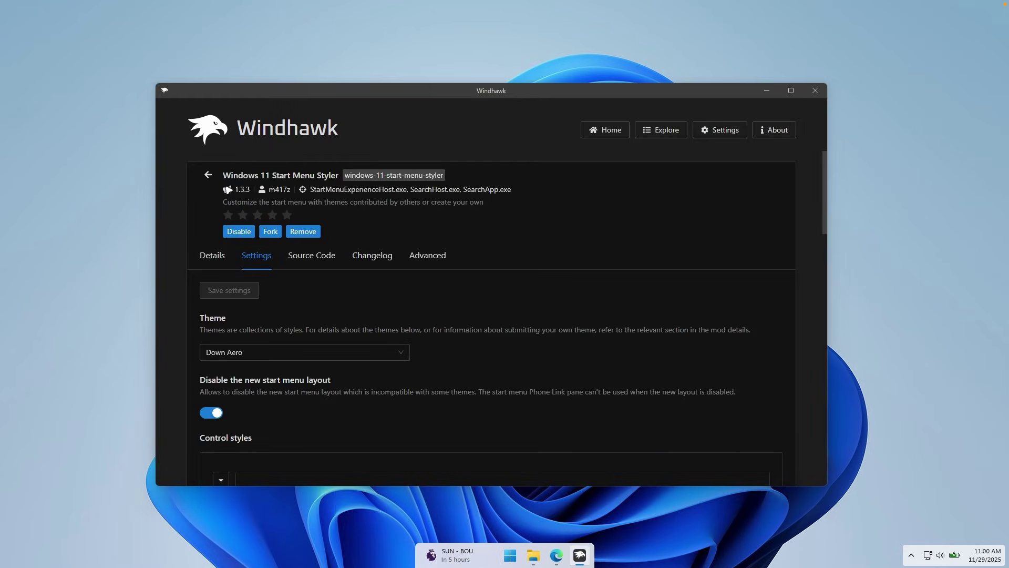
left_click(208, 177)
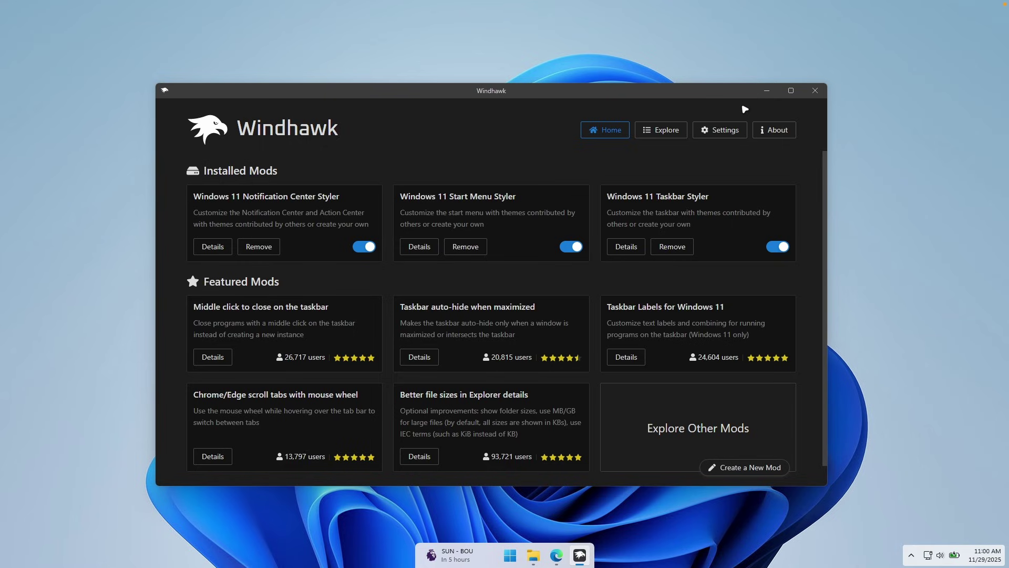
left_click(985, 555)
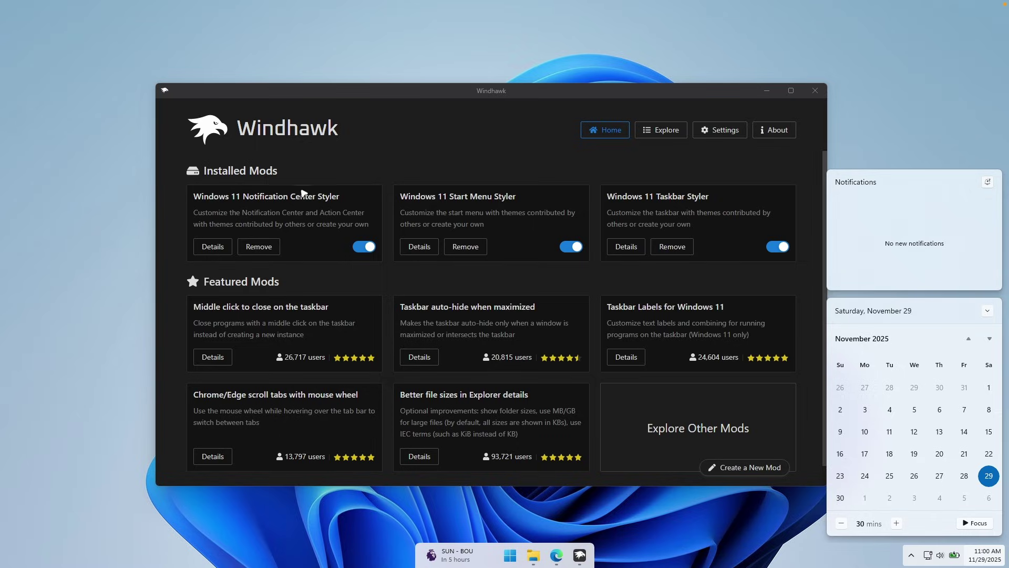
left_click(213, 247)
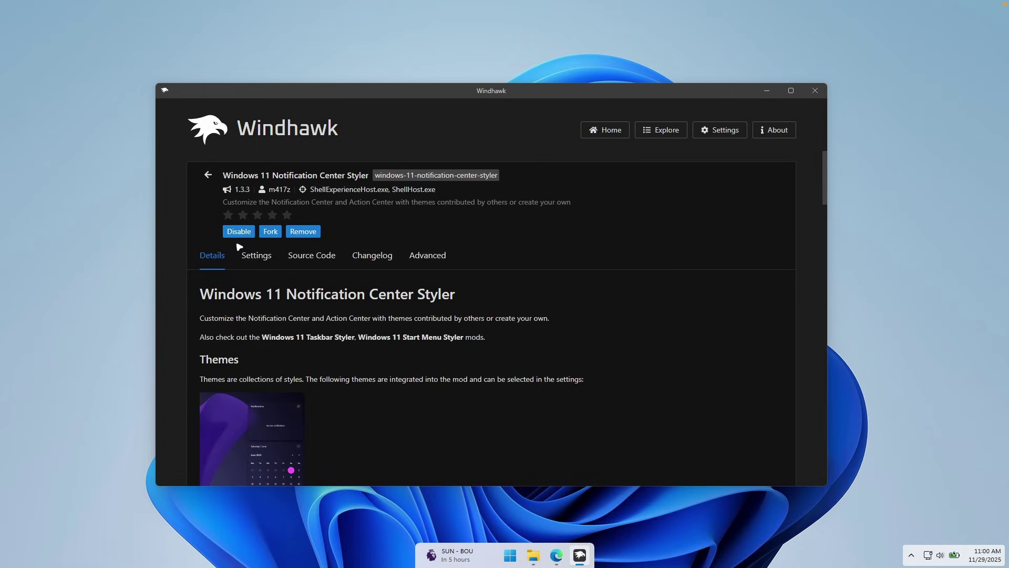
left_click(260, 260)
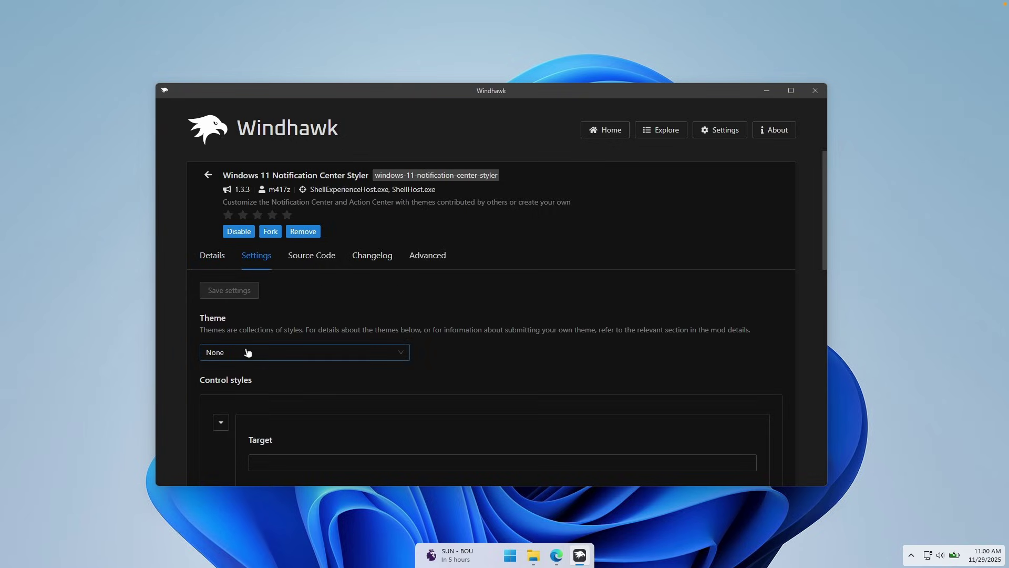
Apply the TranslucentShell theme to the notification center, save the mod settings, and check the look with the notification center open.
left_click(248, 352)
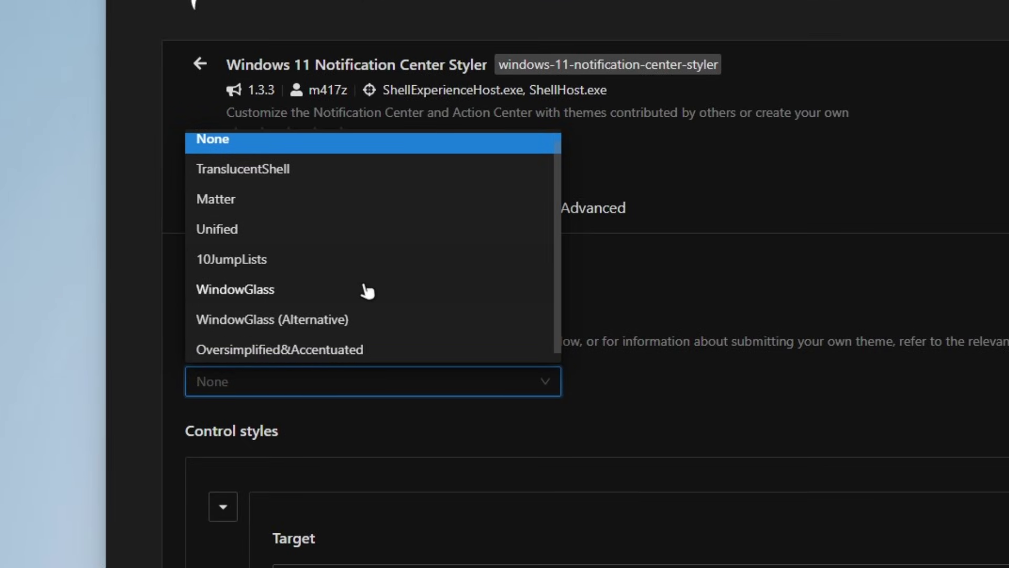
scroll(286, 184, "up", 1)
left_click(263, 181)
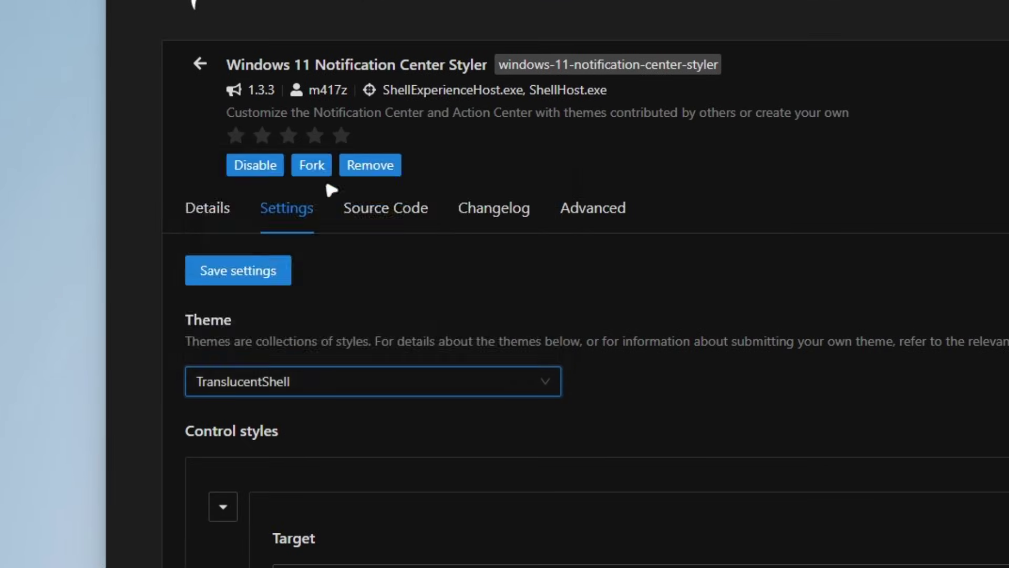
left_click(257, 285)
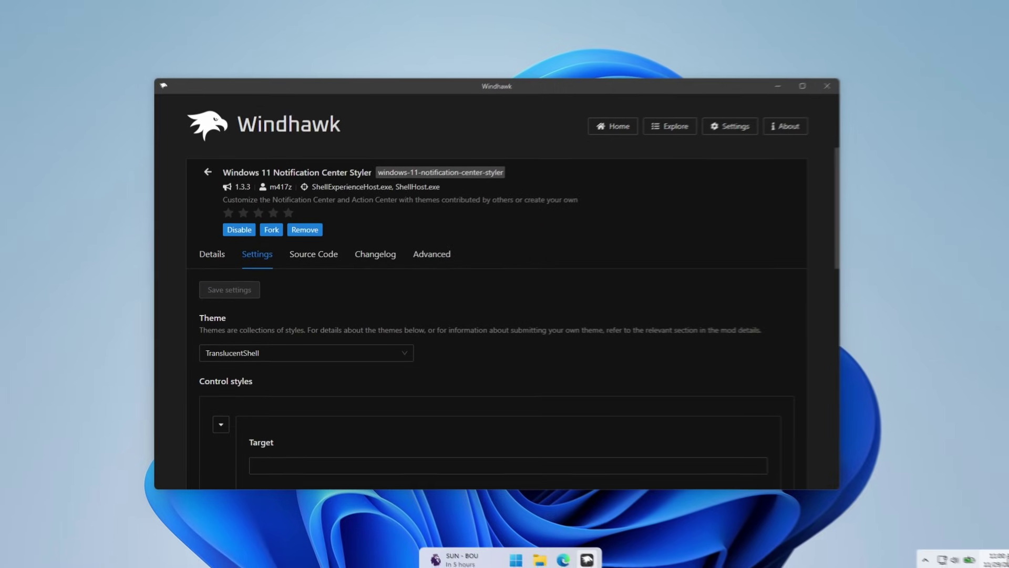
key("super+n")
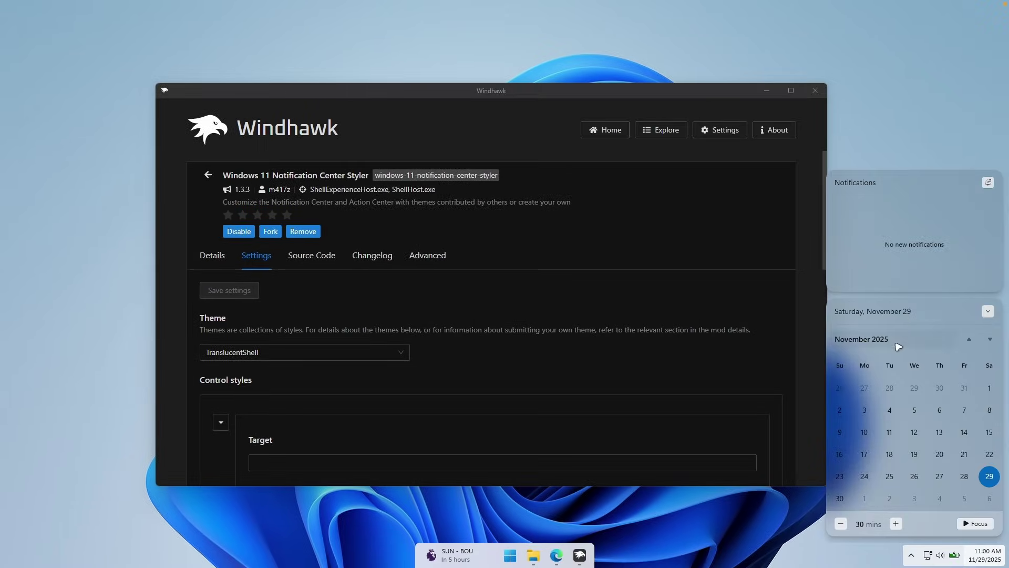
Change the Notification Center Styler theme to WindowGlass, save the settings, and check the result in the notification center.
left_click(317, 352)
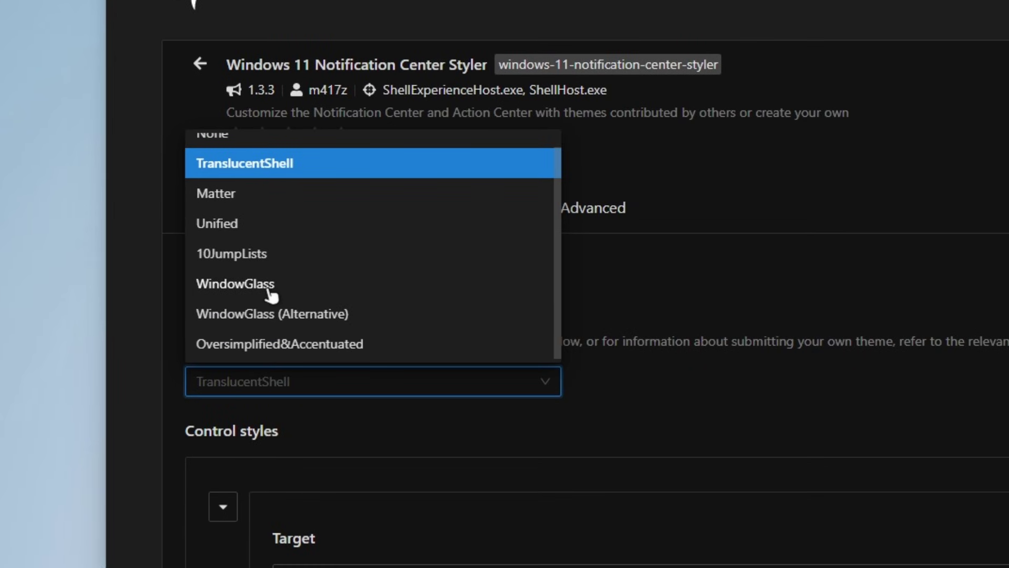
left_click(269, 289)
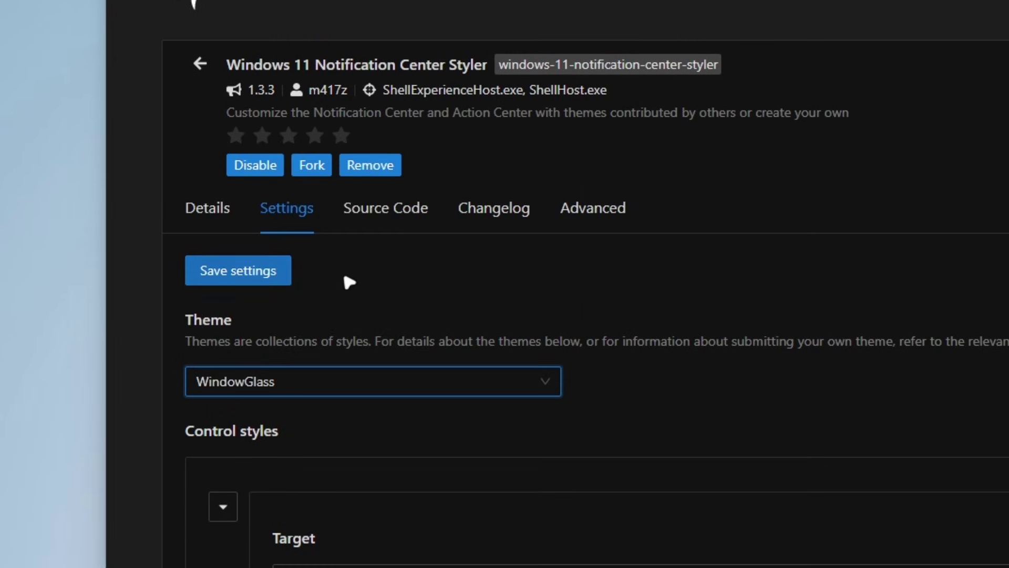
left_click(275, 273)
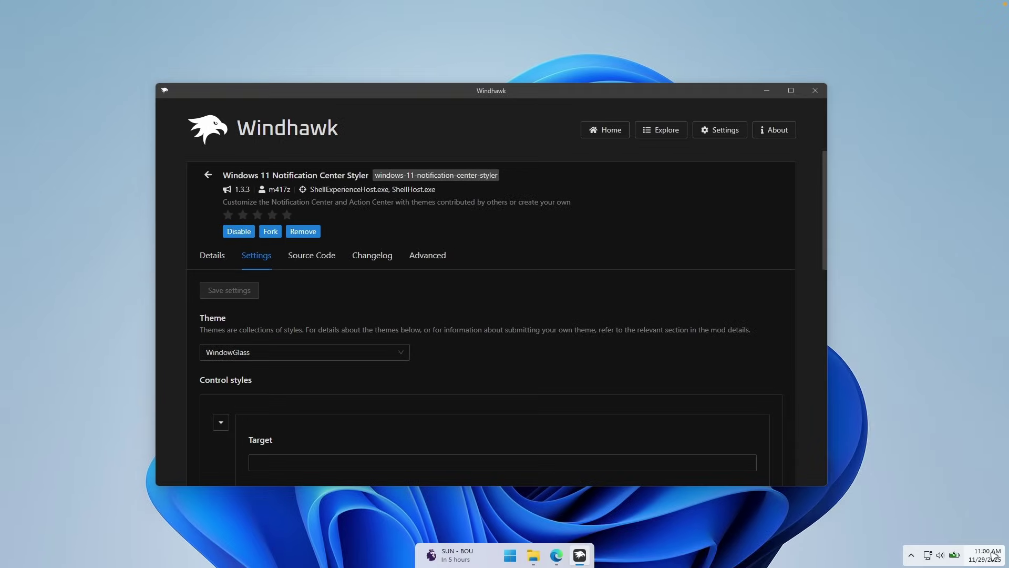
left_click(993, 556)
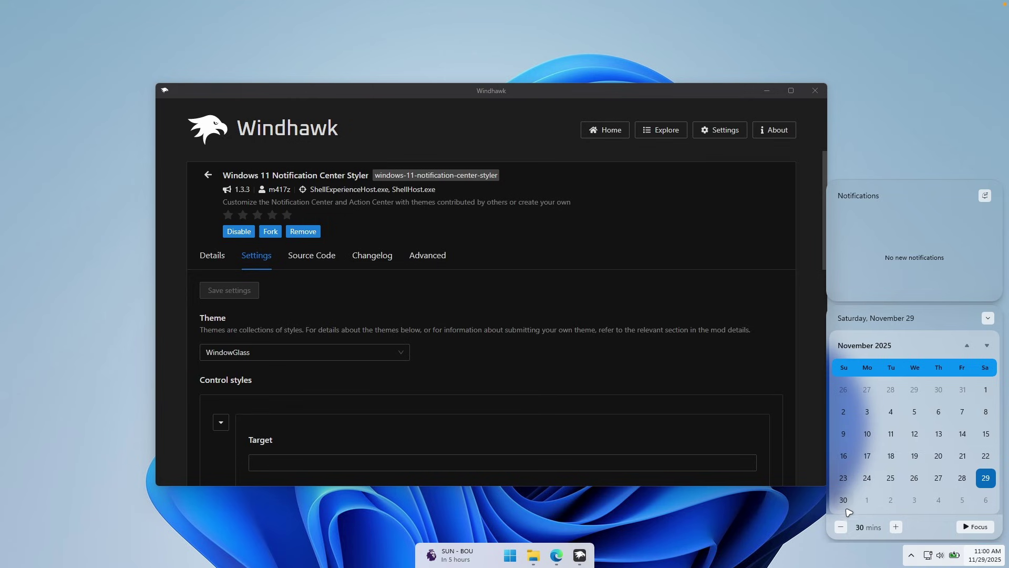
Return to the overview of installed mods and minimize the Windhawk window to show the desktop.
left_click(605, 130)
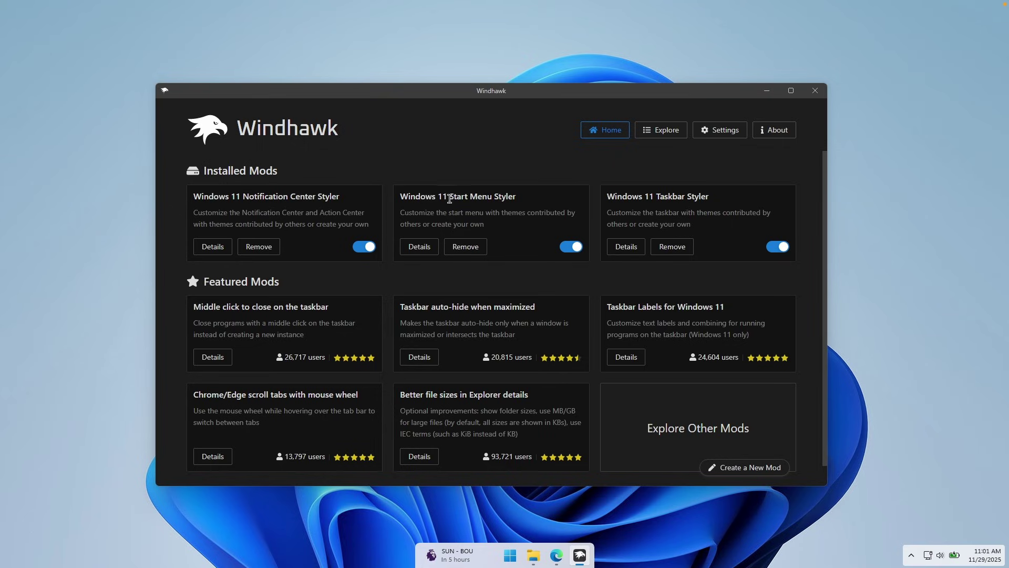
left_click_drag(608, 201, 721, 188)
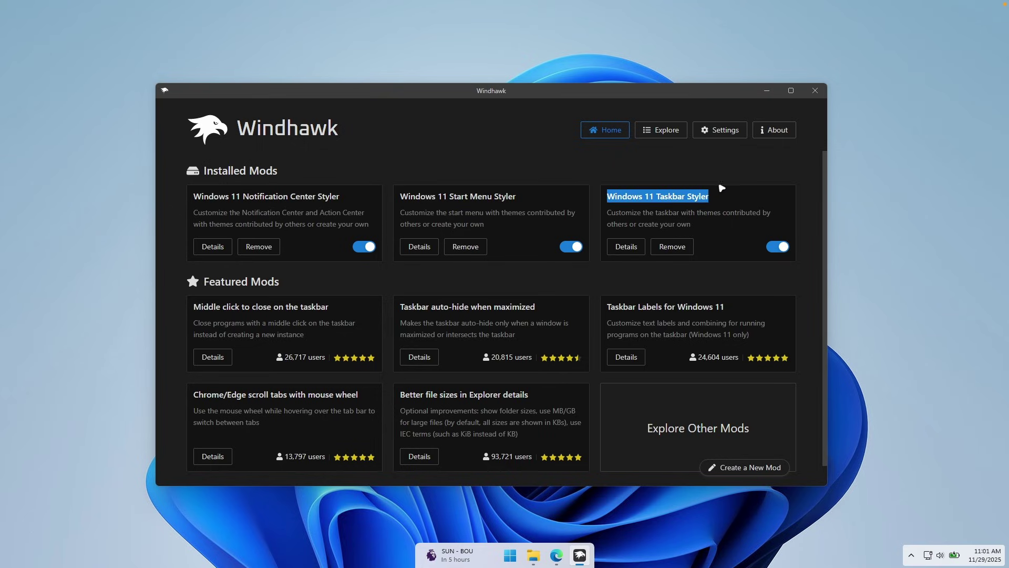
left_click(768, 91)
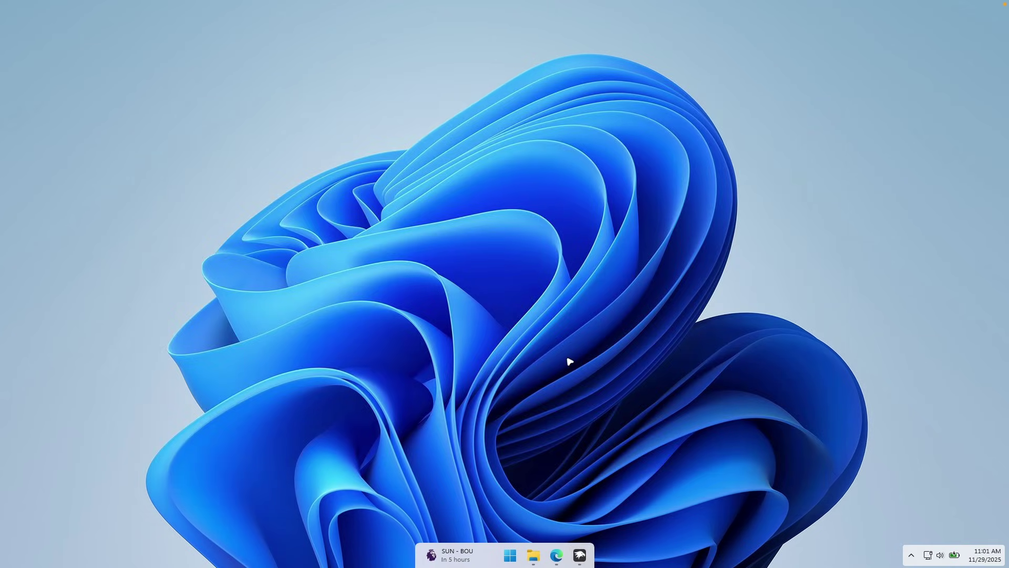
Switch to the Edge browser and download the yellow daisy photo from Unsplash in Original Size (6240 x 4160).
left_click(556, 555)
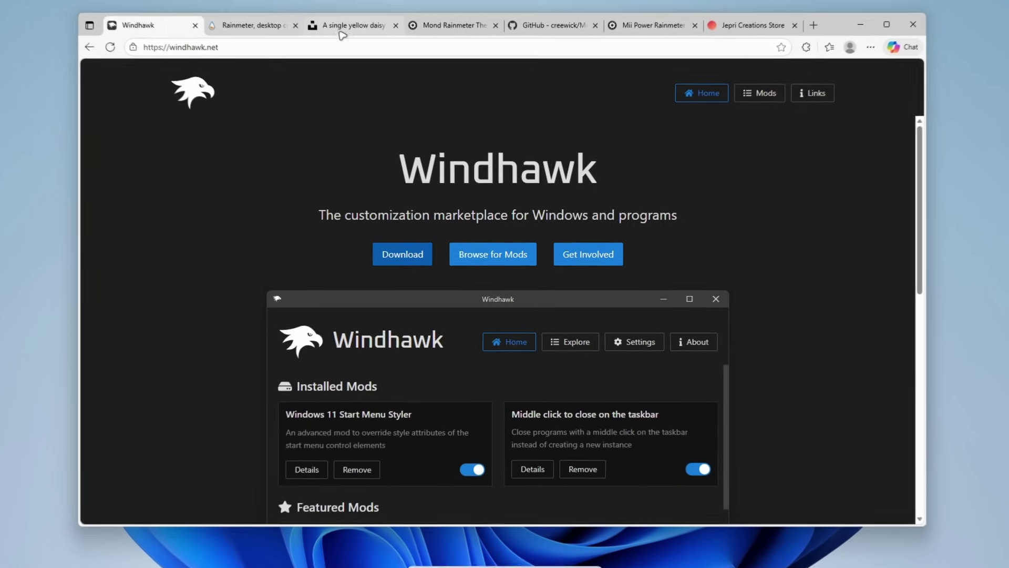
left_click(342, 32)
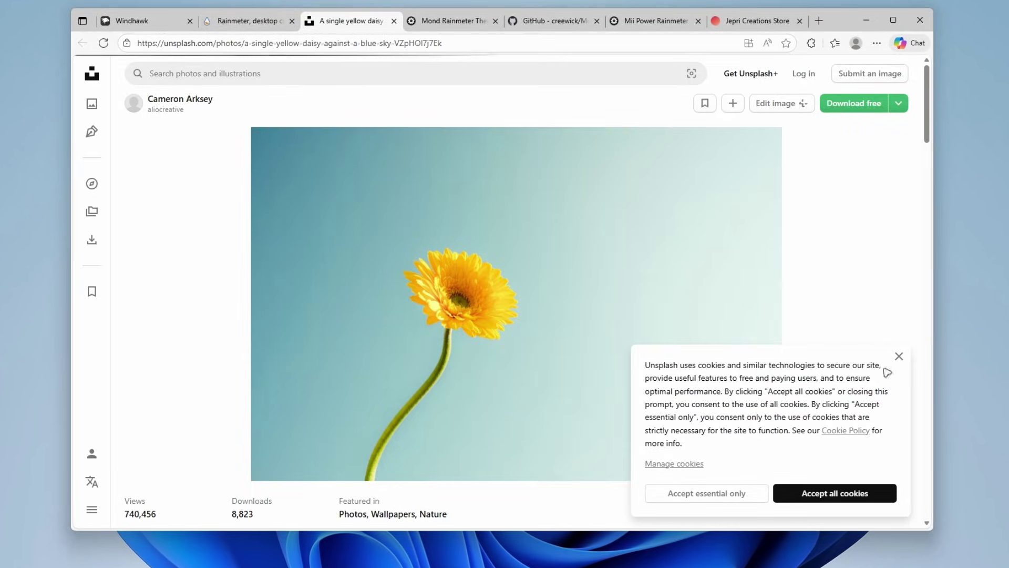
left_click(898, 356)
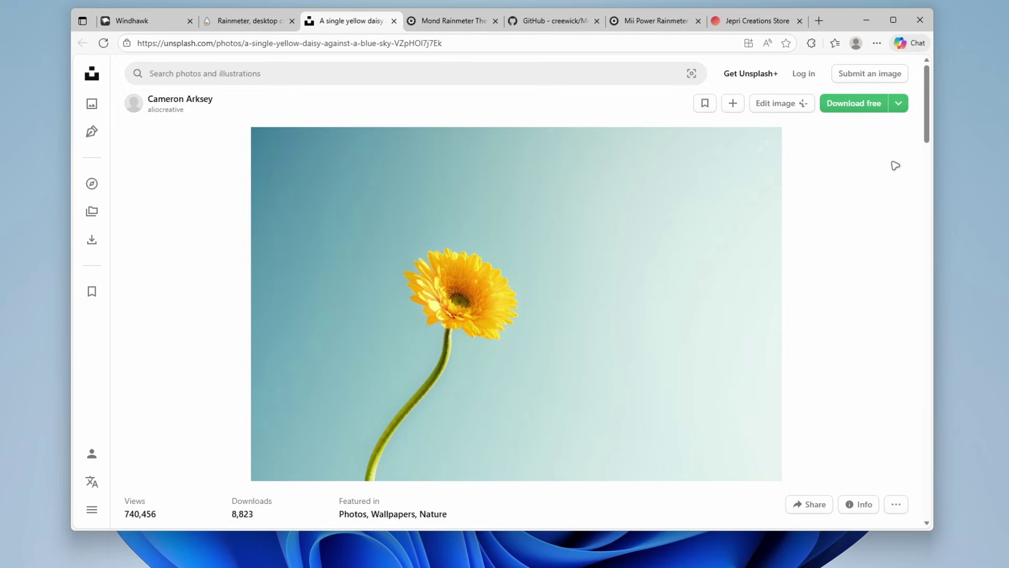
left_click(898, 105)
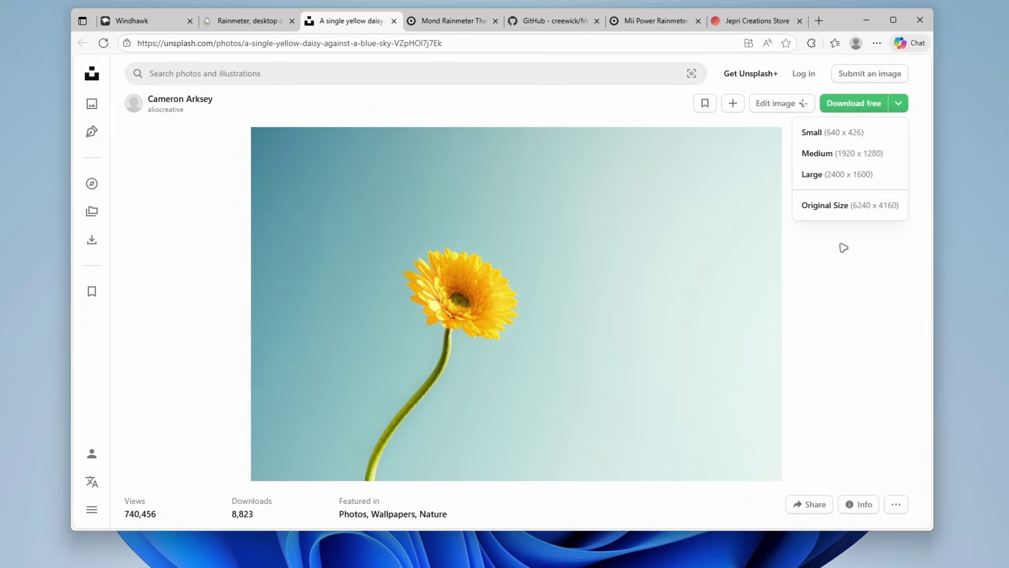
left_click(846, 205)
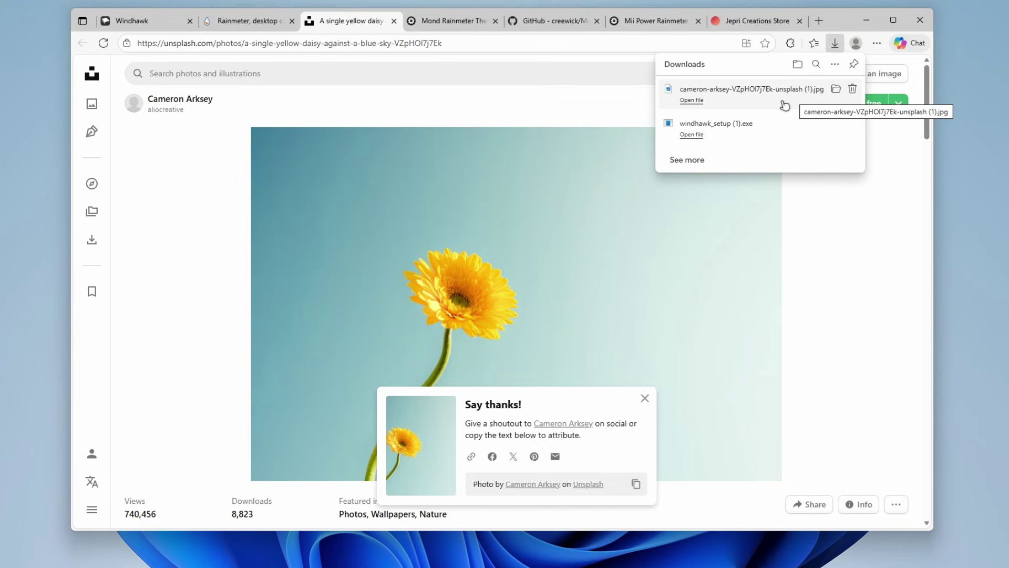
Open the downloaded daisy photo from the Downloads folder and set it as the desktop background.
left_click(837, 91)
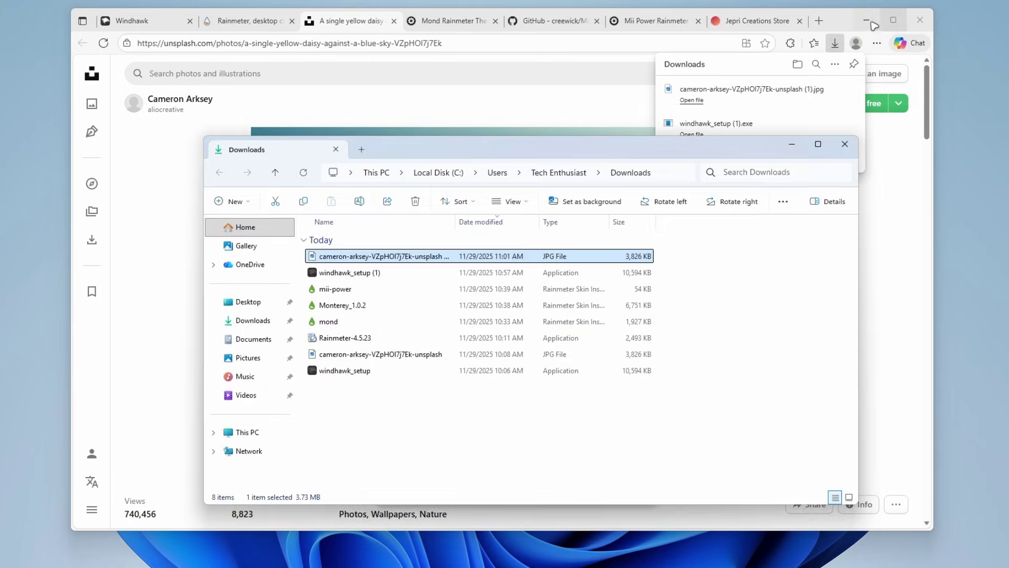
left_click(867, 20)
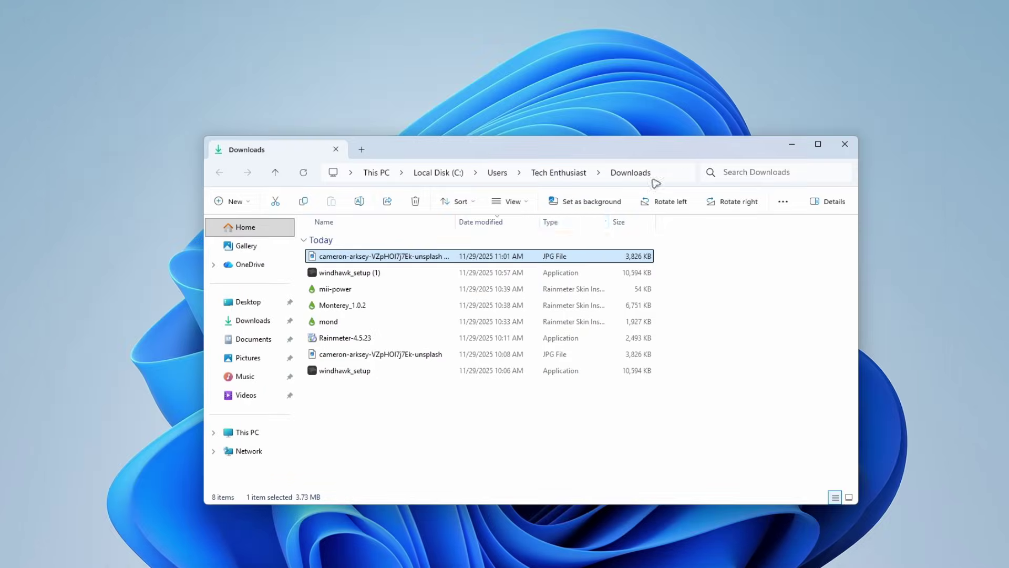
double_click(474, 260)
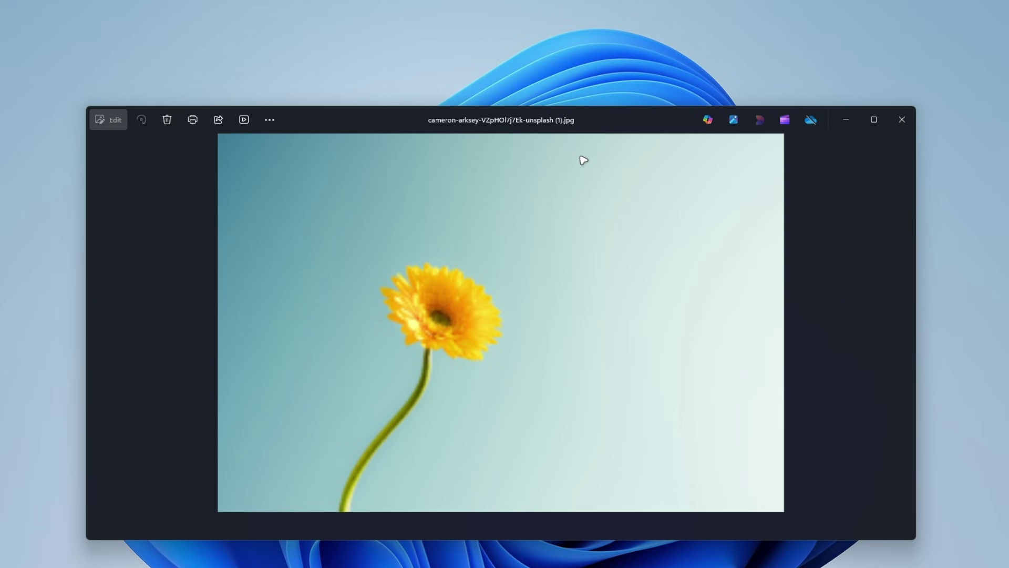
left_click(270, 121)
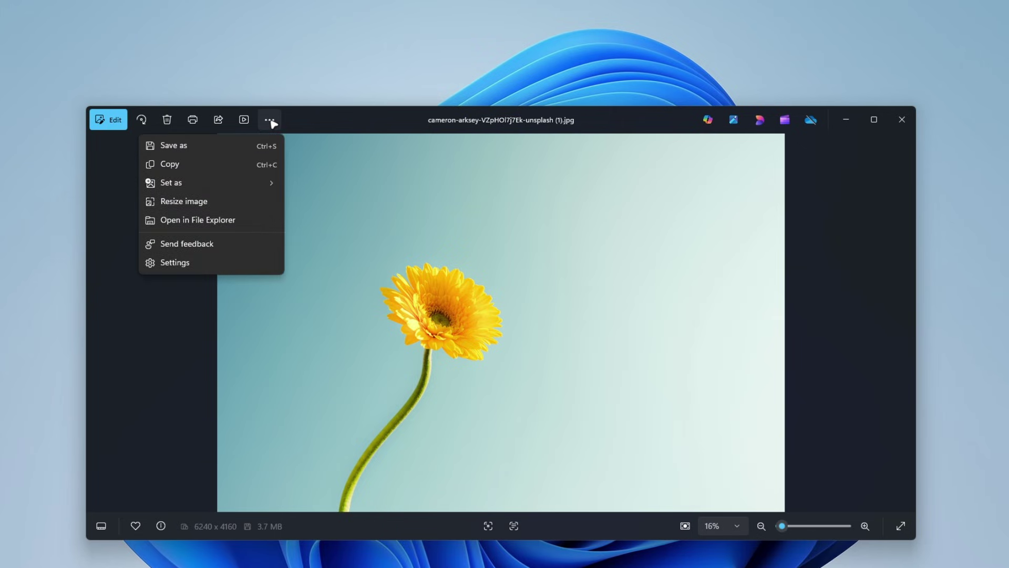
mouse_move(205, 188)
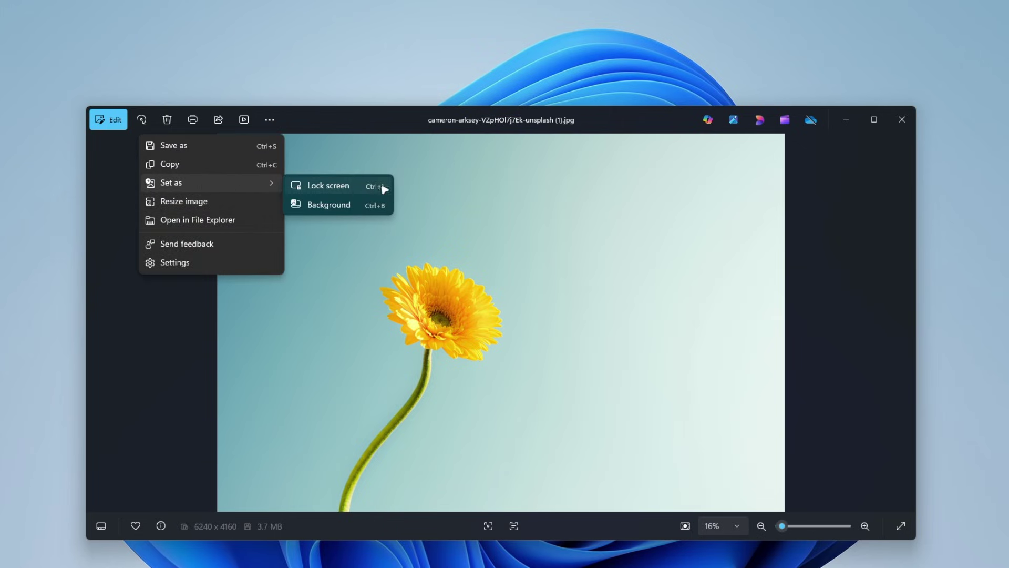
left_click(339, 208)
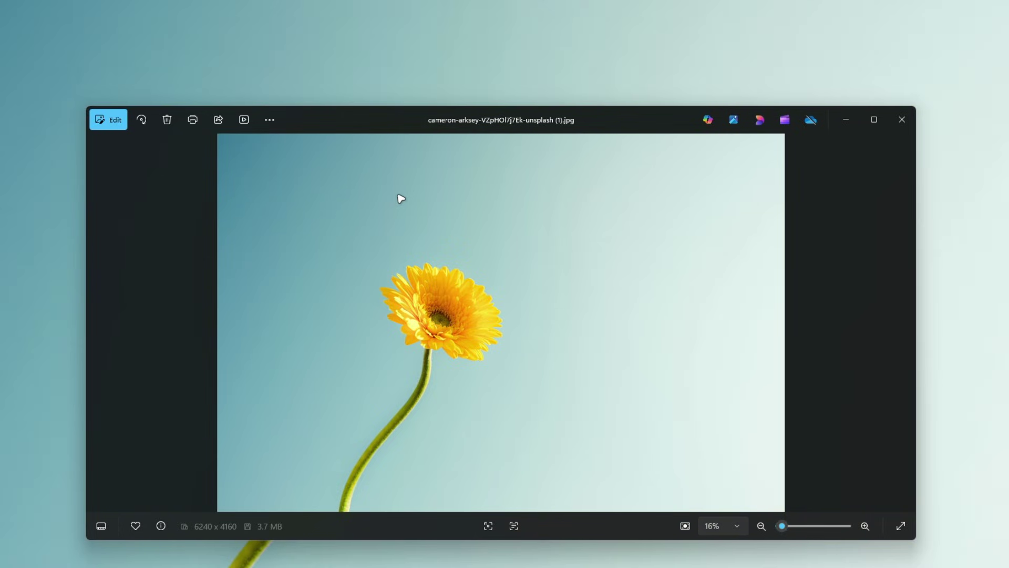
Set the same daisy photo as the lock screen picture.
left_click(270, 121)
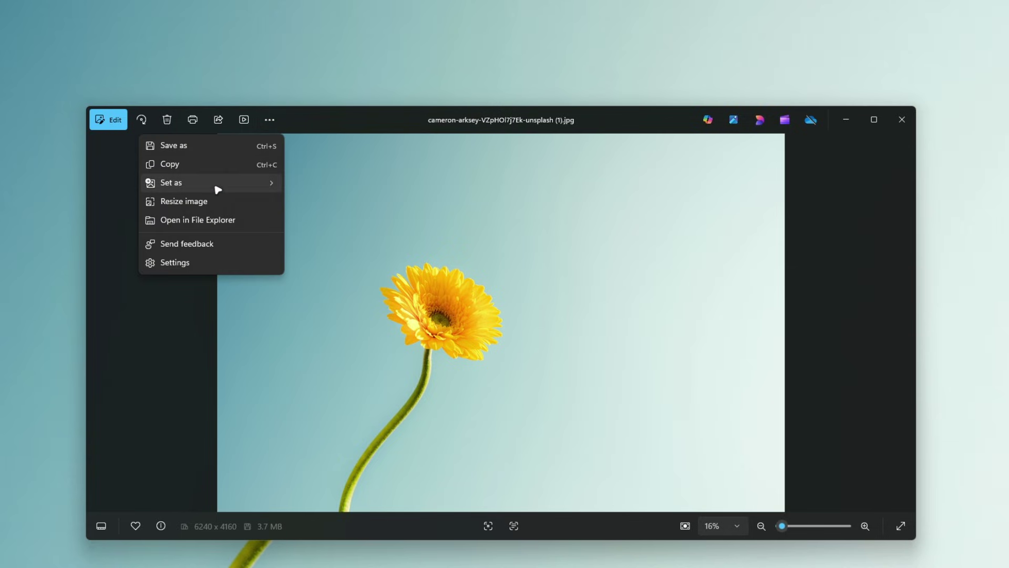
mouse_move(200, 184)
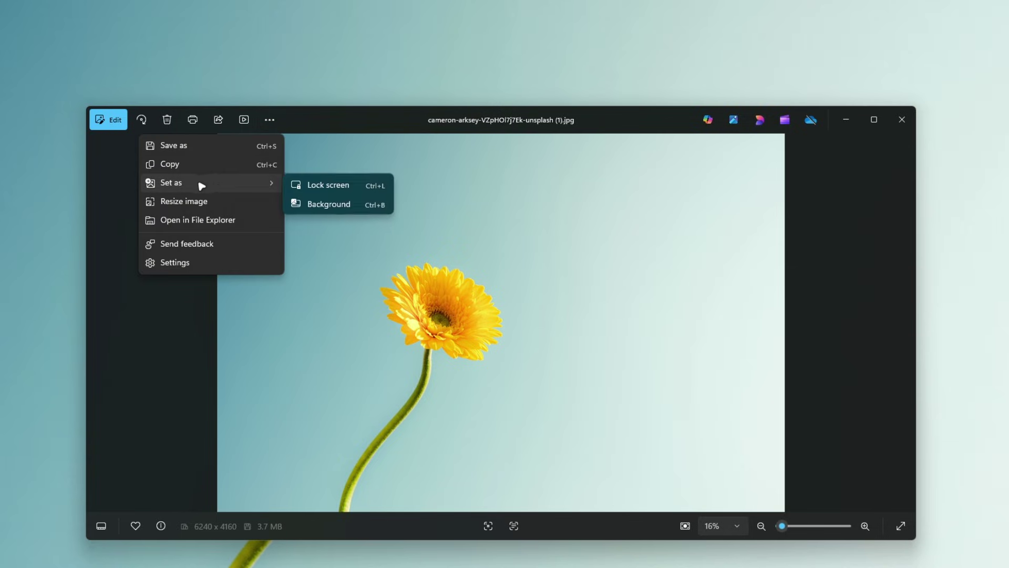
left_click(338, 187)
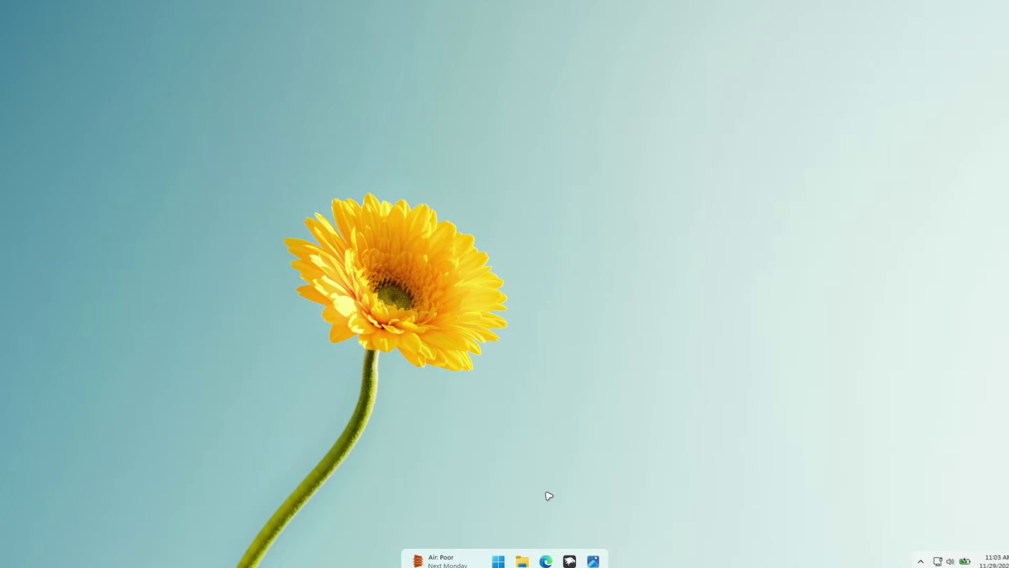
Lock the computer to check the lock screen picture, and return to the desktop.
left_click(498, 555)
left_click(638, 514)
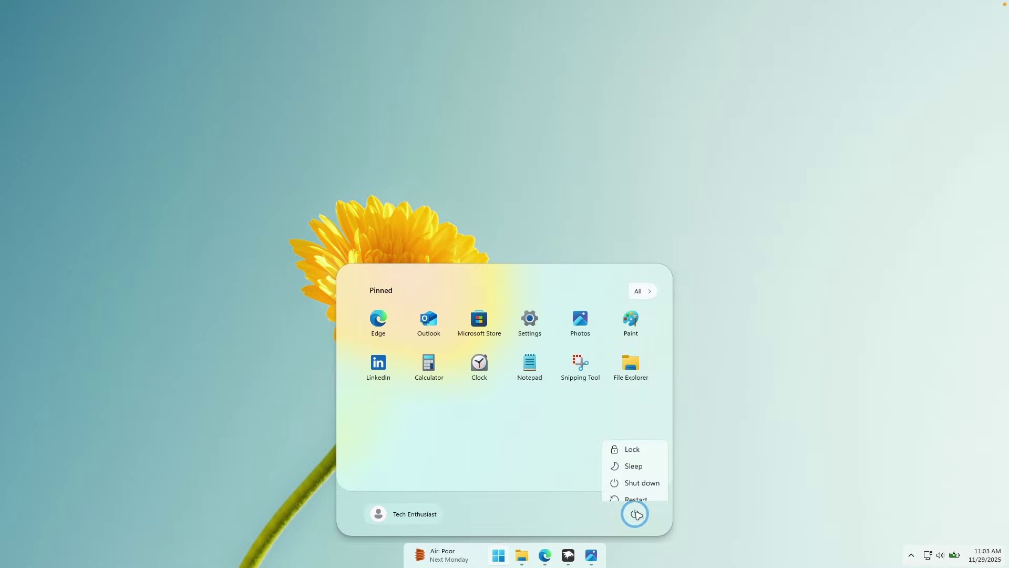
left_click(641, 441)
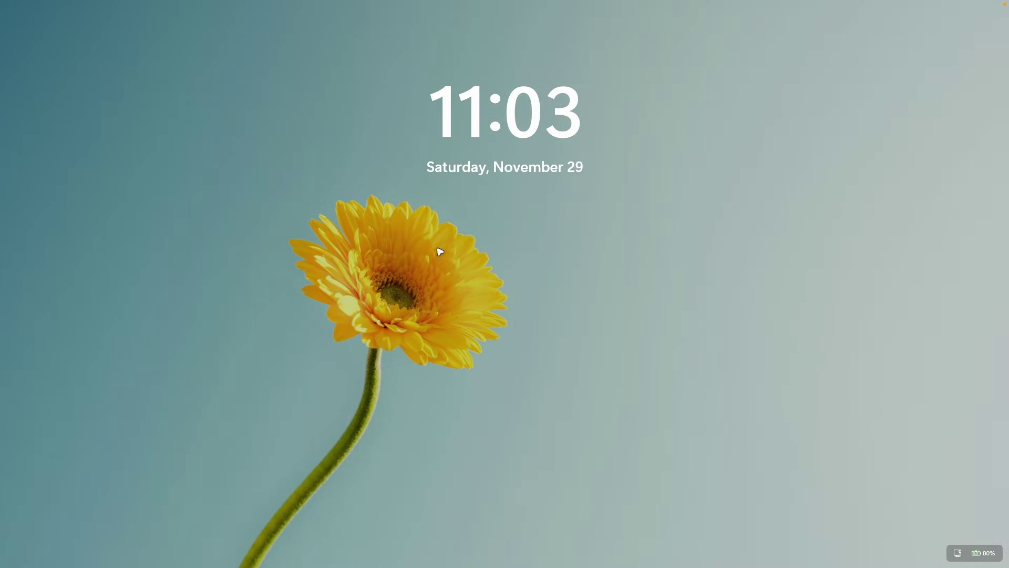
left_click(430, 283)
left_click(515, 309)
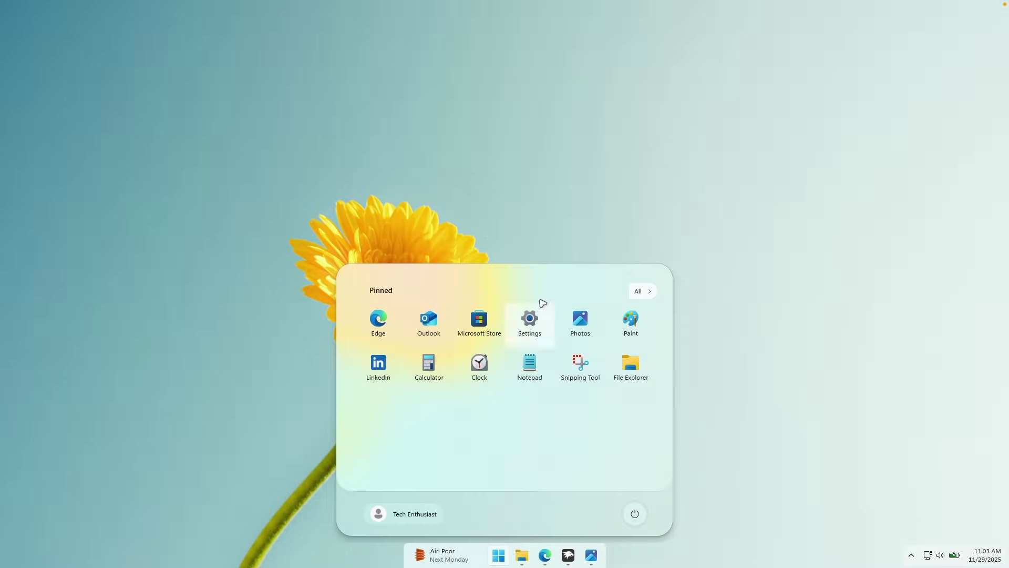
left_click(598, 224)
Switch to the Edge browser and download the Rainmeter 4.5.23 release from rainmeter.net.
left_click(545, 555)
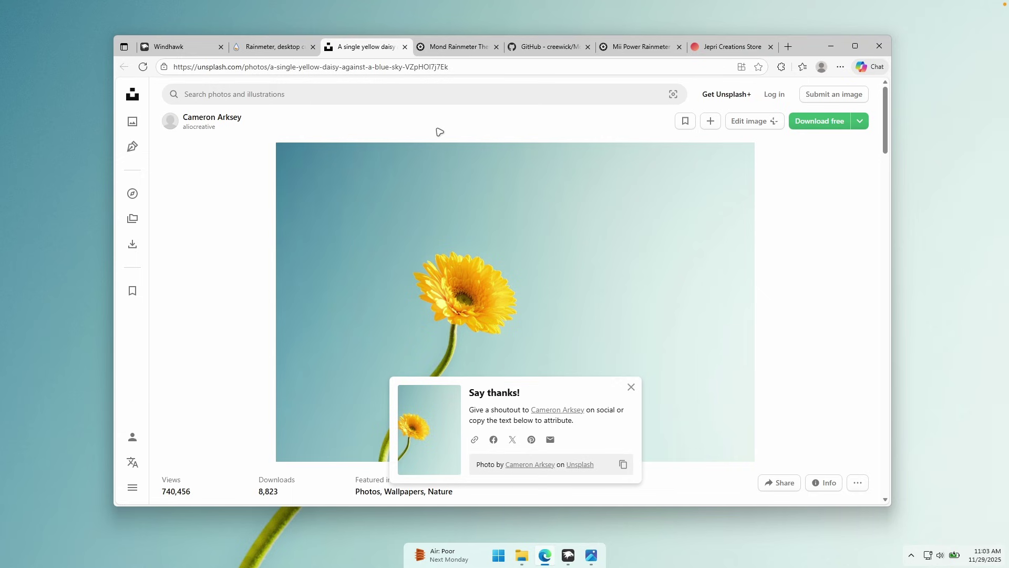
left_click(273, 46)
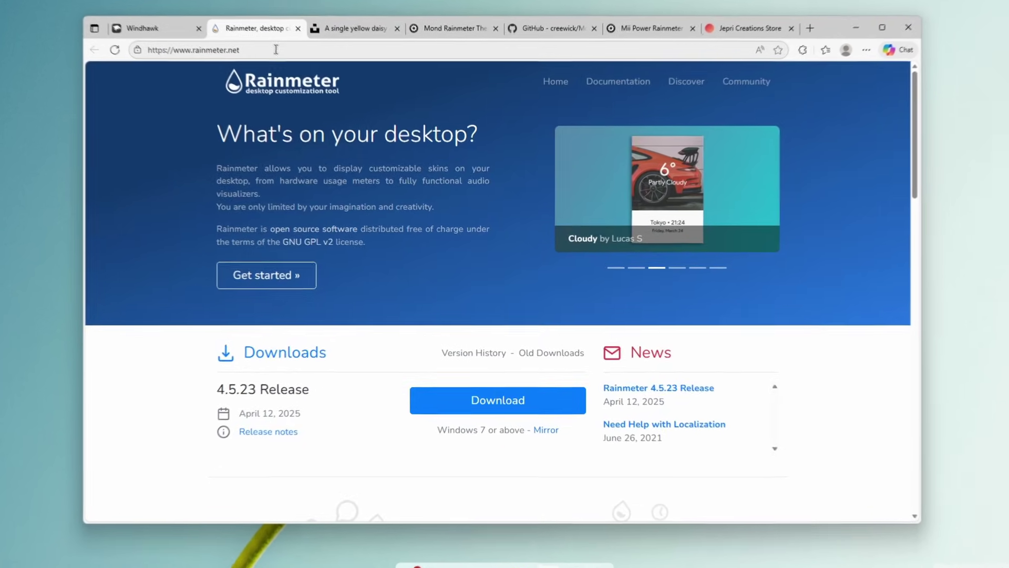
left_click(234, 49)
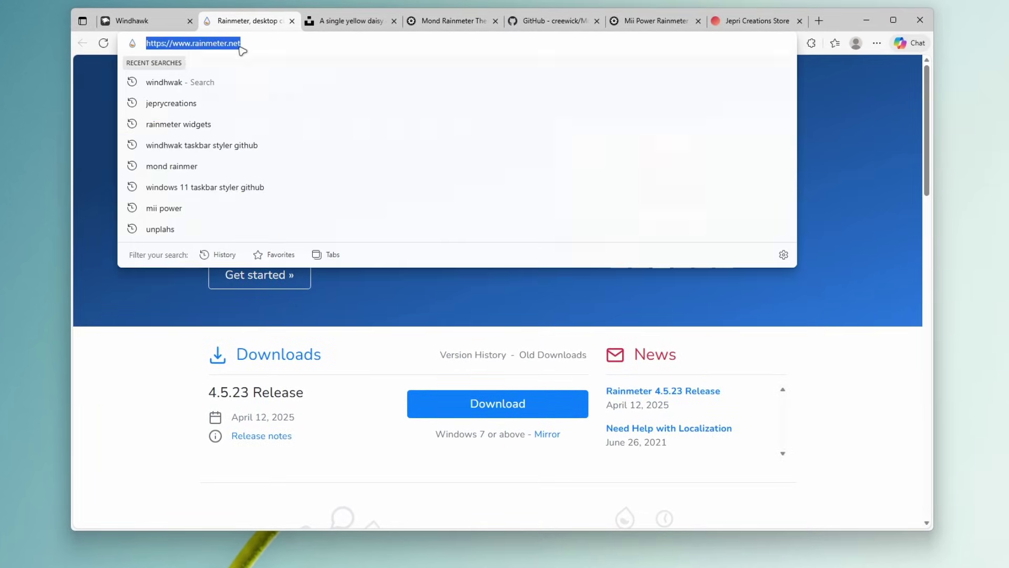
left_click(106, 155)
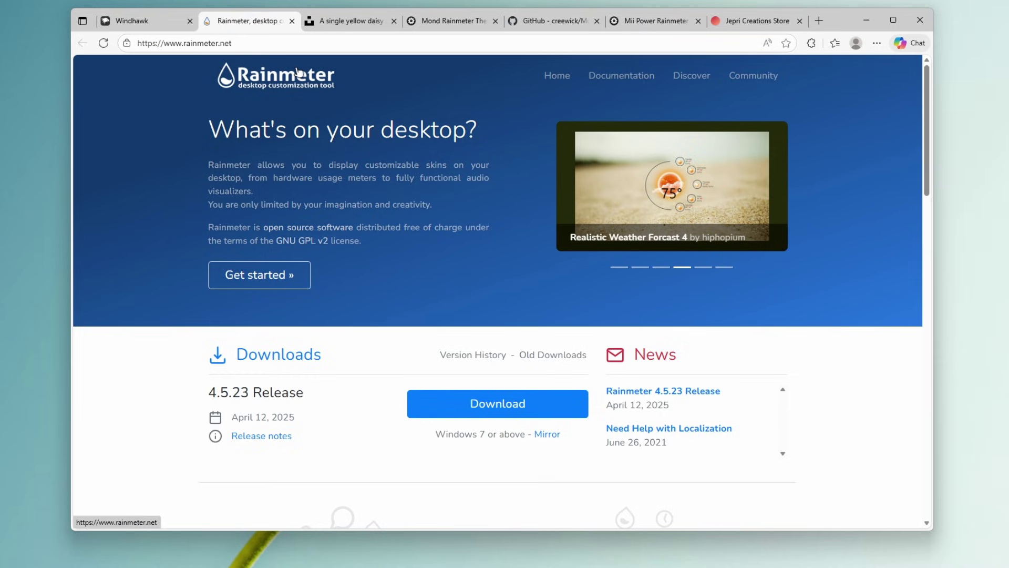
left_click(522, 401)
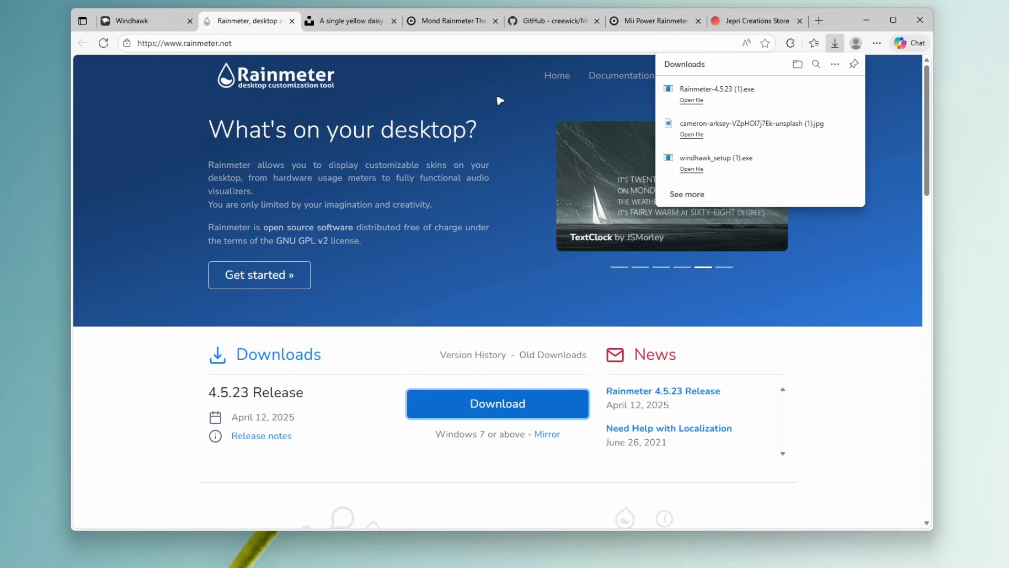
Review the Mond Rainmeter theme page on VisualSkins and download the mond.rmskin file.
left_click(453, 25)
scroll(434, 187, "up", 6)
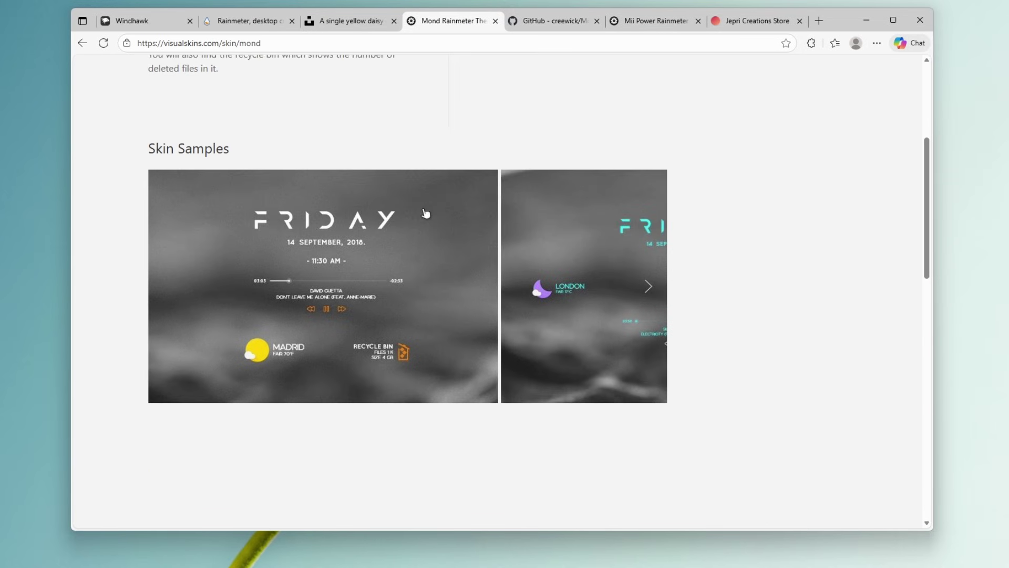
scroll(426, 213, "up", 4)
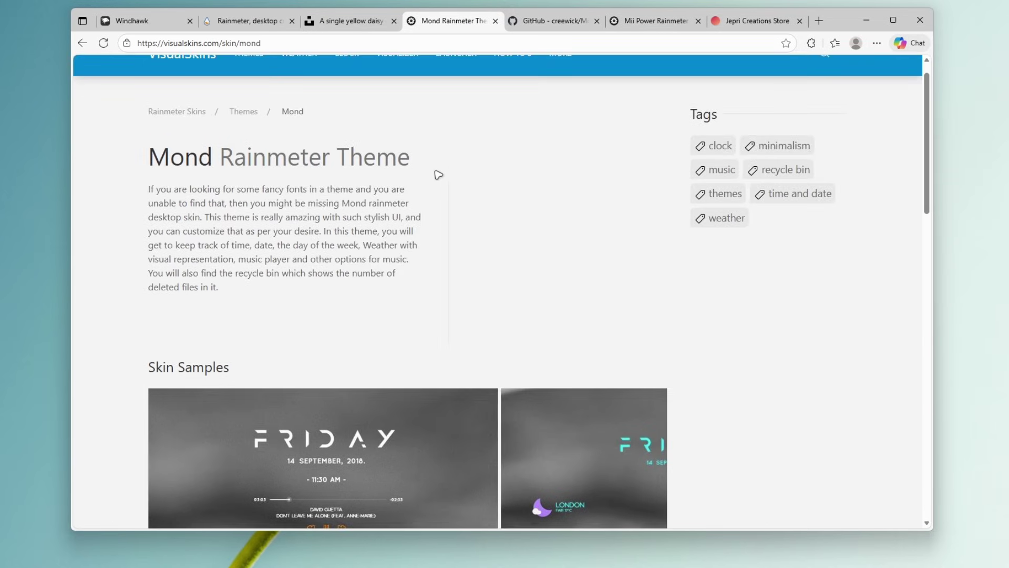
scroll(439, 175, "down", 2)
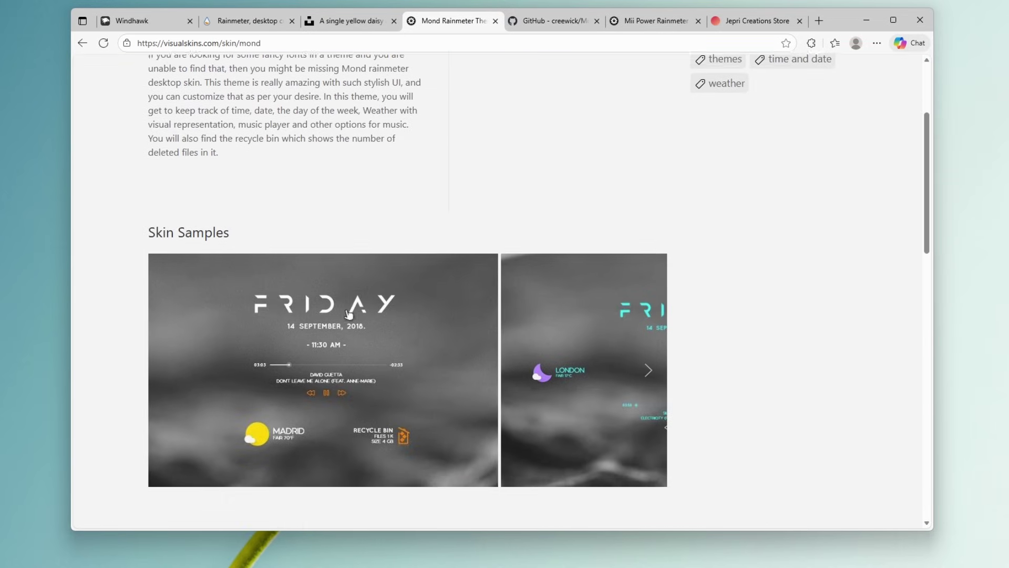
scroll(348, 313, "down", 6)
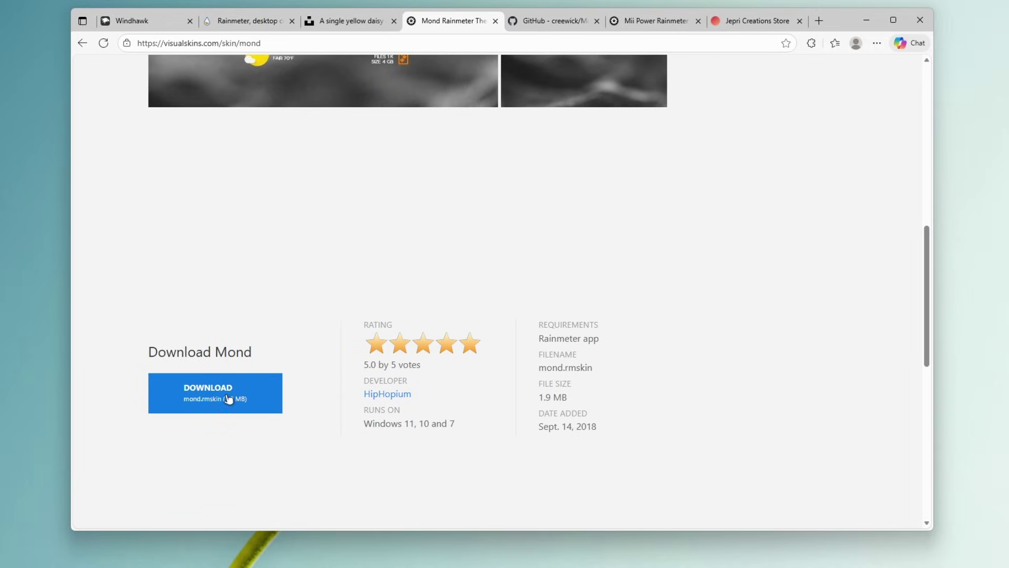
left_click(226, 401)
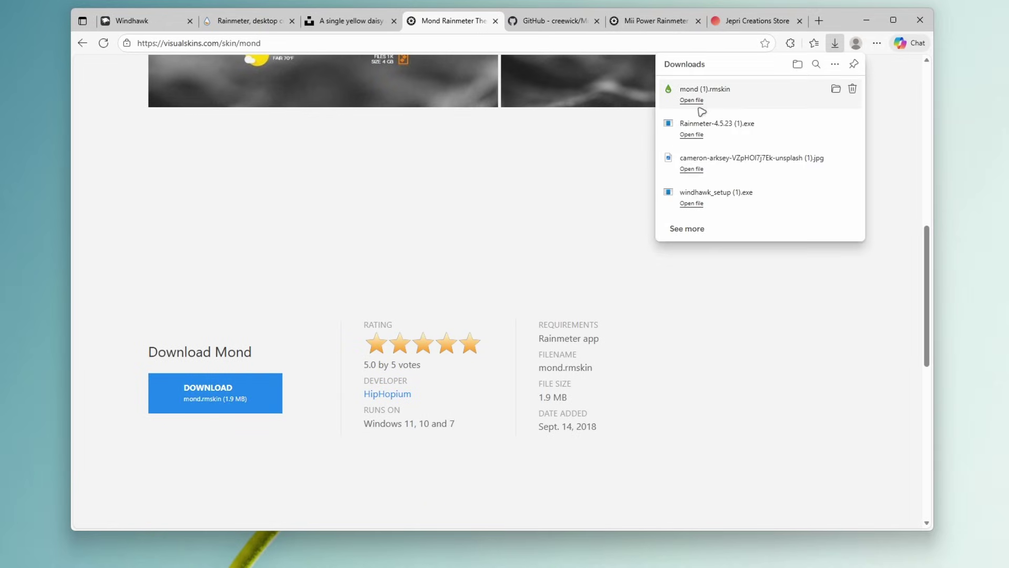
Switch to the Downloads folder in File Explorer and install the mond skin package with its included layout.
left_click(866, 20)
mouse_move(521, 554)
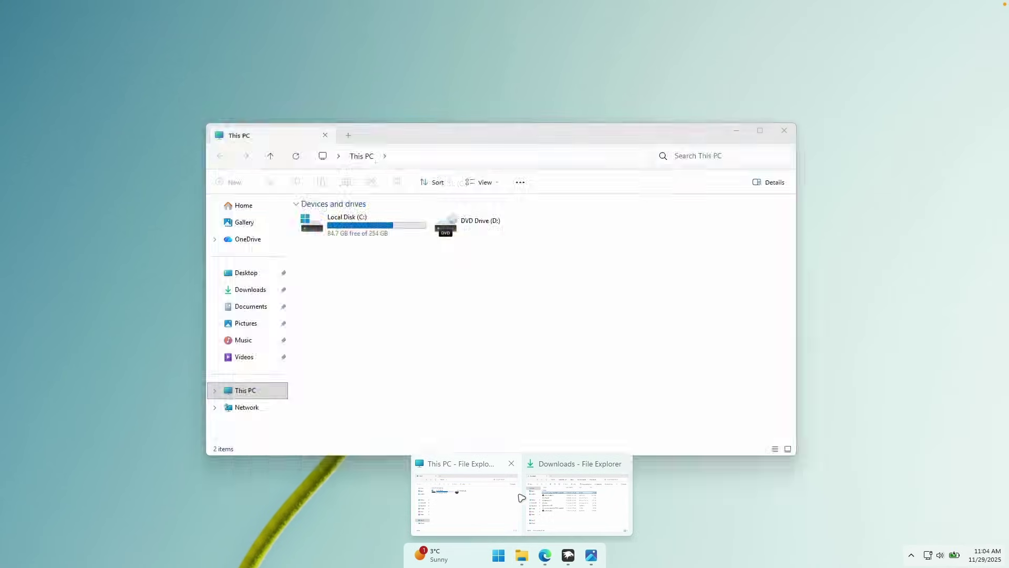
left_click(567, 492)
left_click(367, 318)
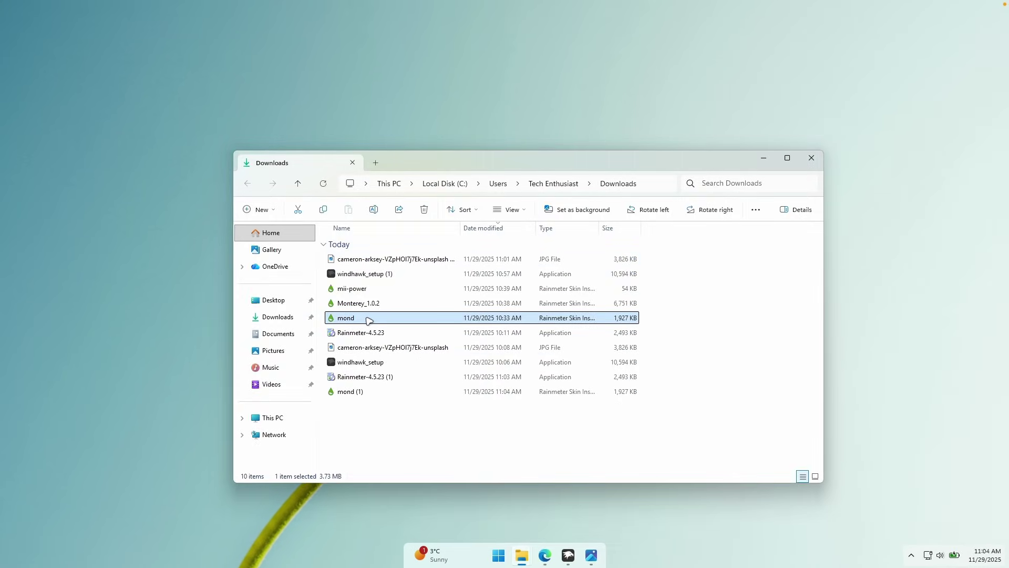
double_click(409, 319)
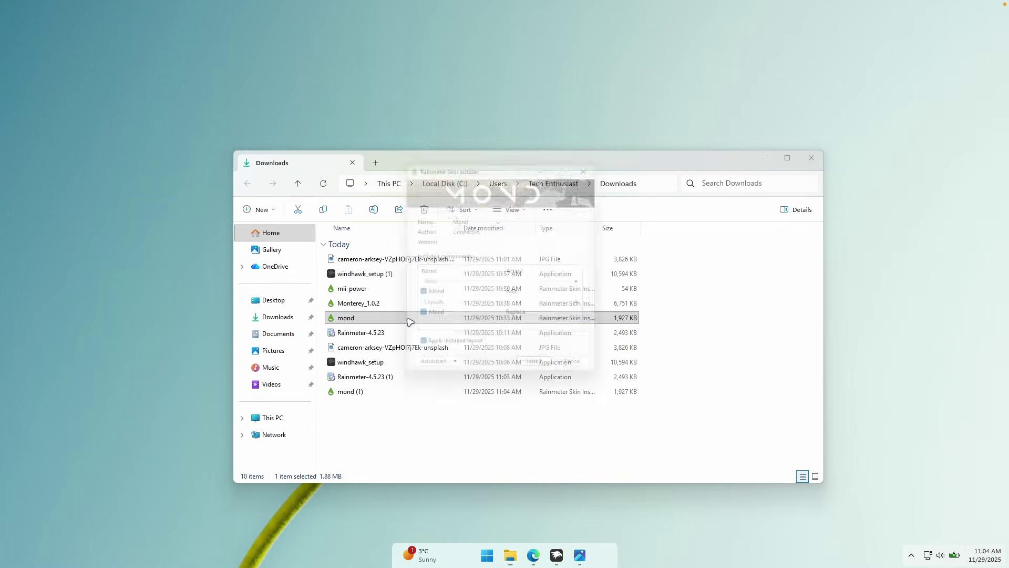
left_click(548, 374)
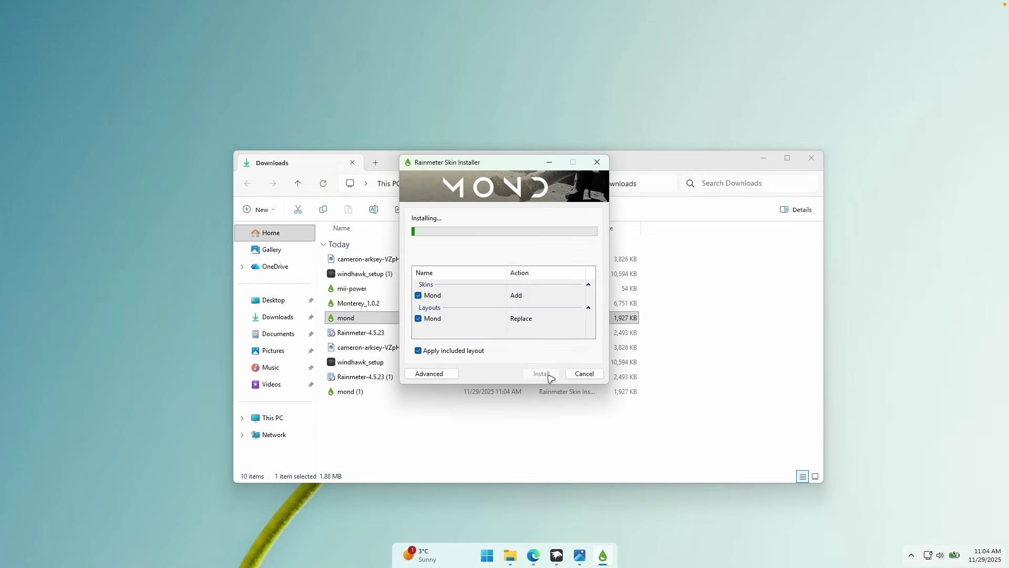
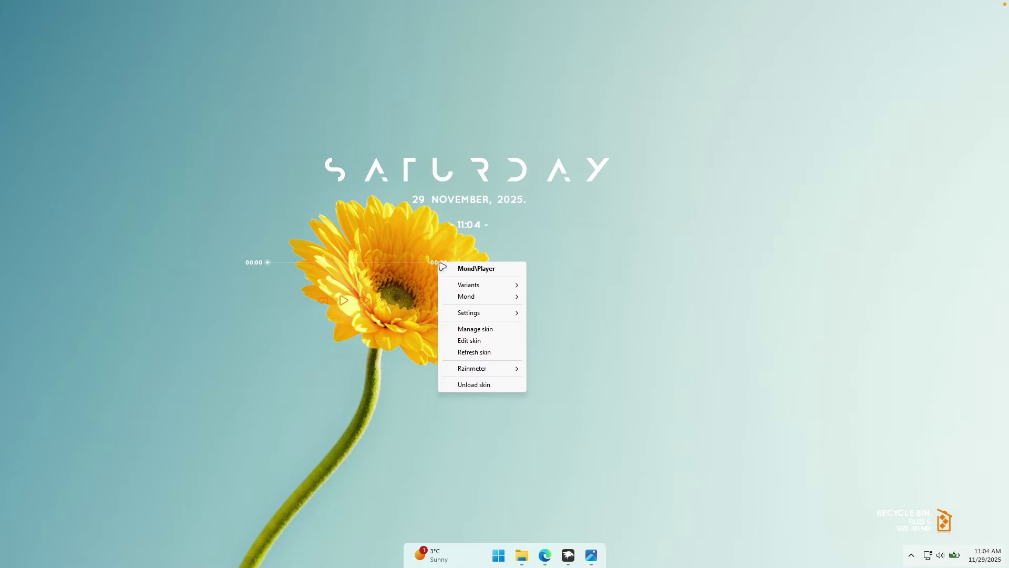
Unload the Mond player, recycle bin and remaining extra skin, keeping only the clock, and move the clock above the daisy.
left_click(487, 384)
left_click_drag(902, 525, 650, 339)
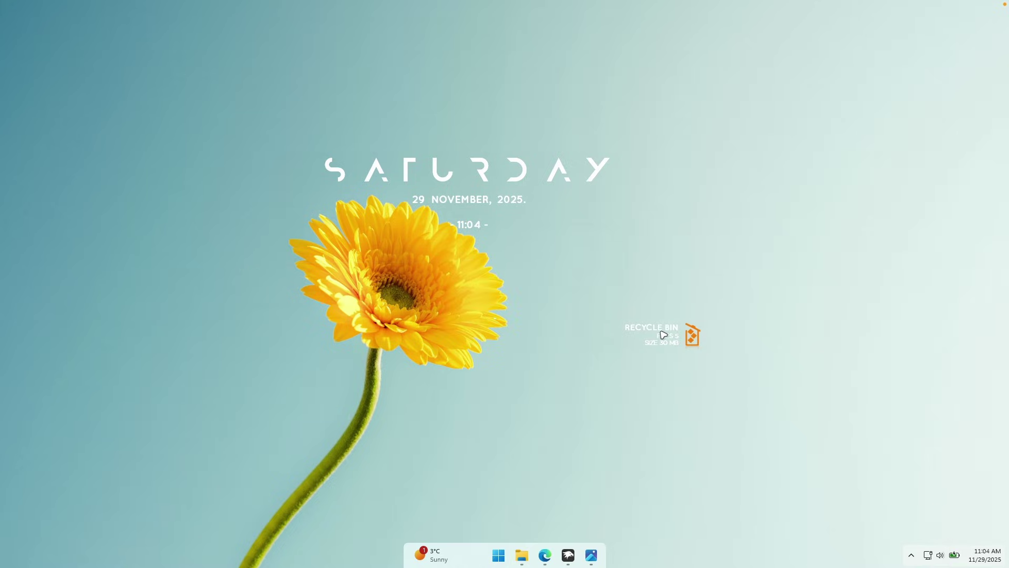
right_click(663, 335)
left_click(727, 452)
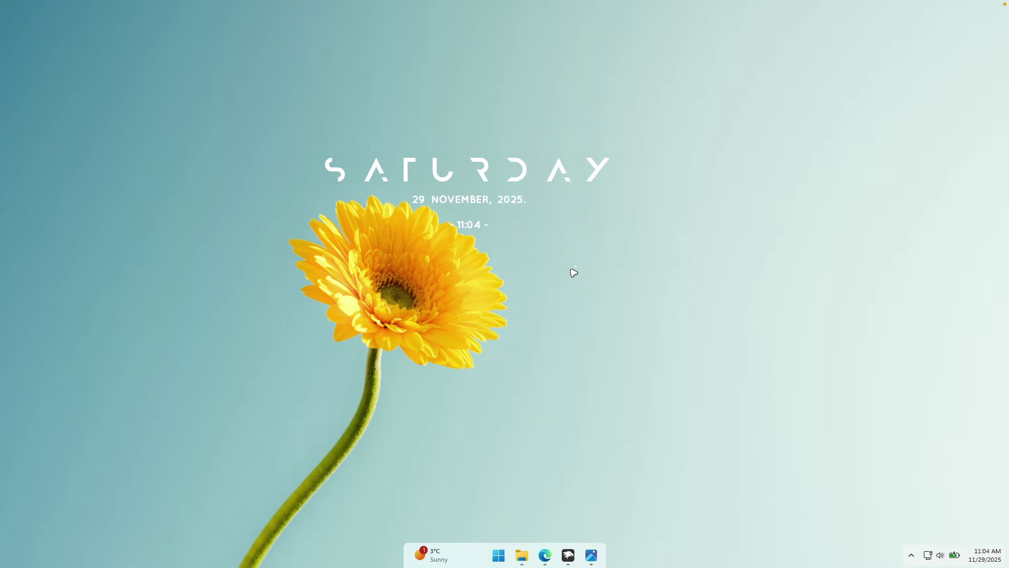
right_click(578, 268)
left_click(618, 390)
left_click_drag(482, 175, 502, 113)
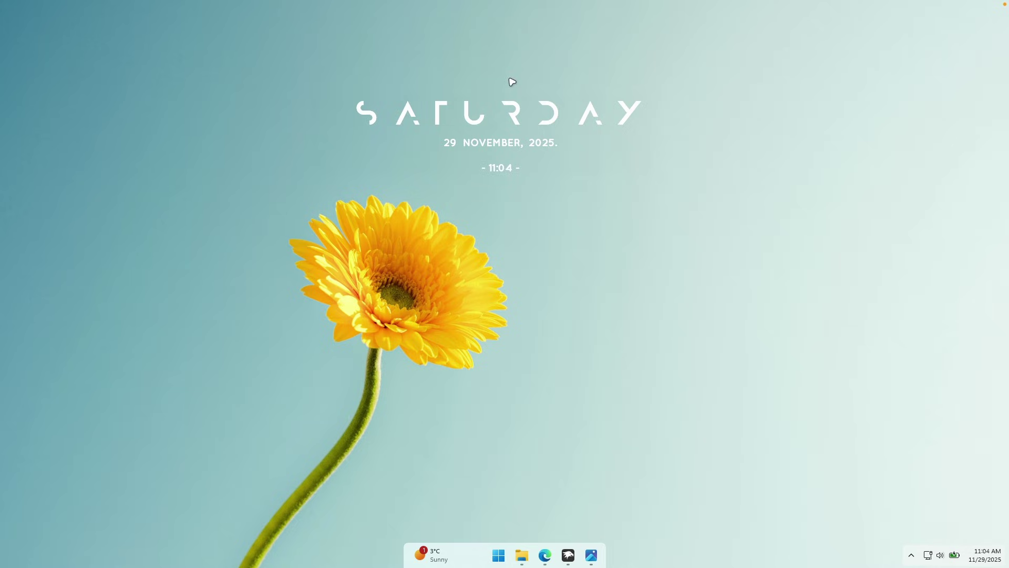
Open the Mond clock skin's Clock.ini file for editing and delete its entire [MeterDate] section.
right_click(515, 119)
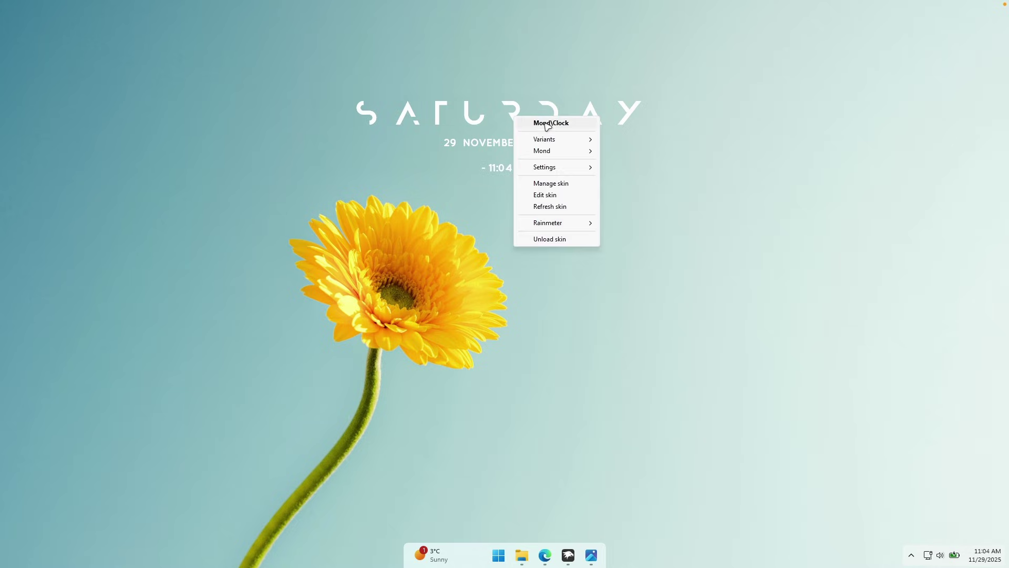
left_click(546, 195)
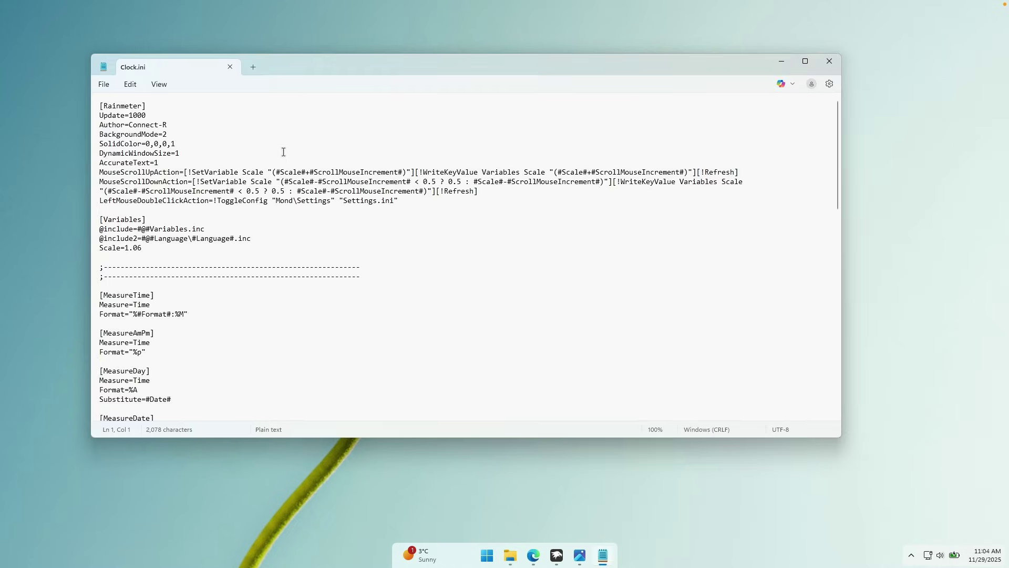
scroll(278, 128, "down", 18)
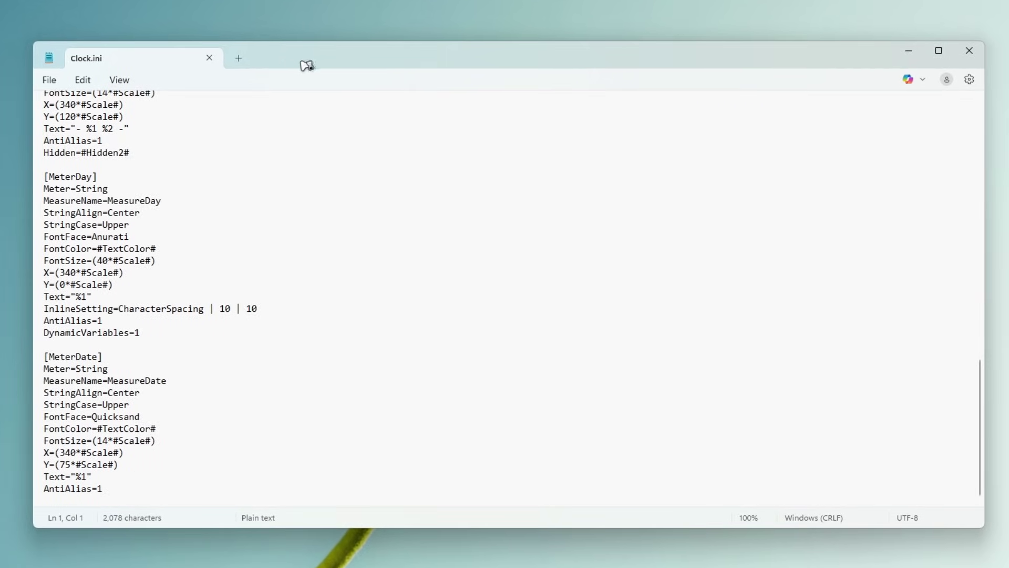
left_click_drag(304, 63, 358, 66)
left_click_drag(179, 485, 99, 359)
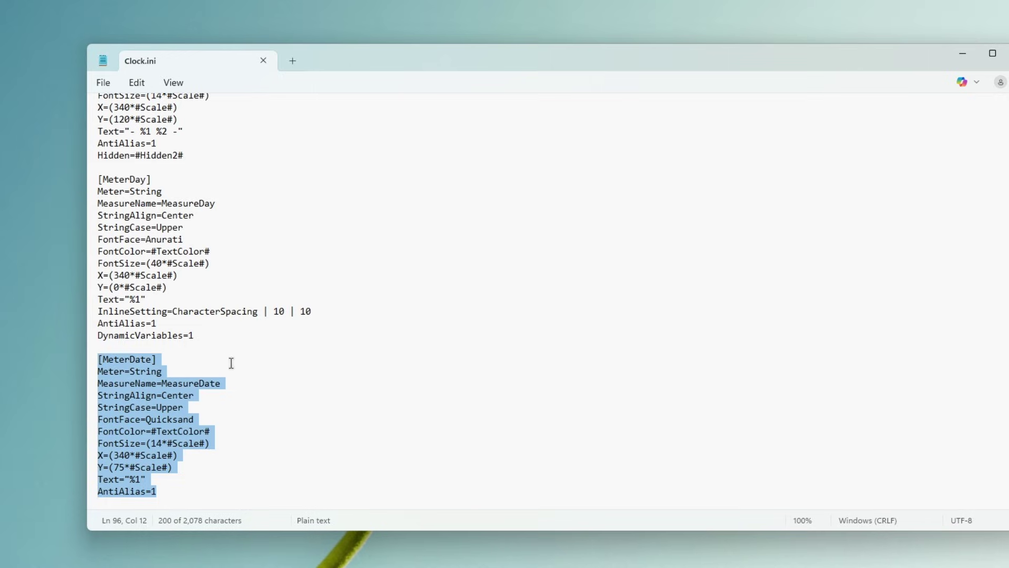
key("Delete")
Delete the [Meter12hClock] section and the clock meter section above it, and remove the leftover blank lines before [MeterDay].
left_click(181, 181)
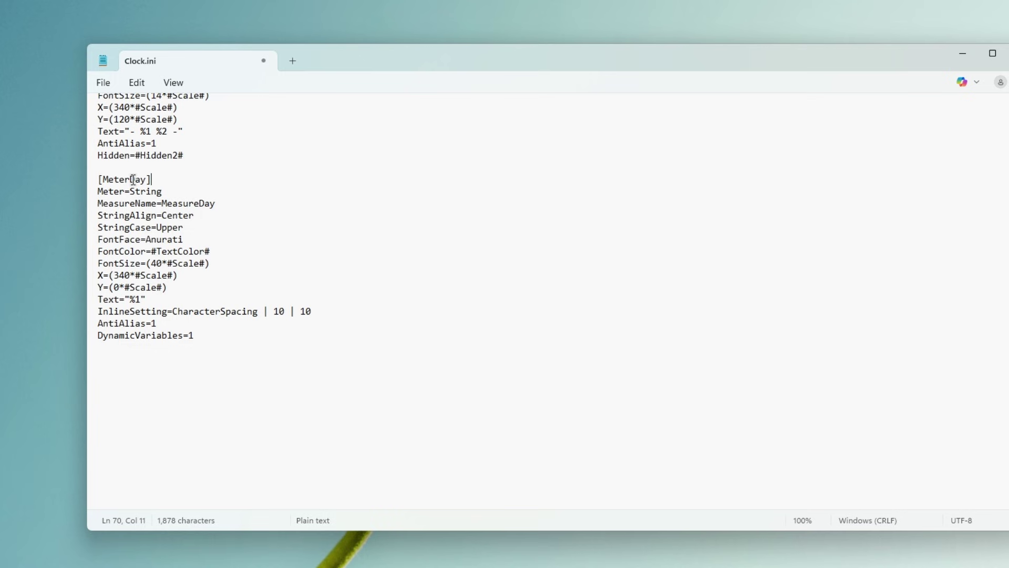
scroll(223, 353, "up", 5)
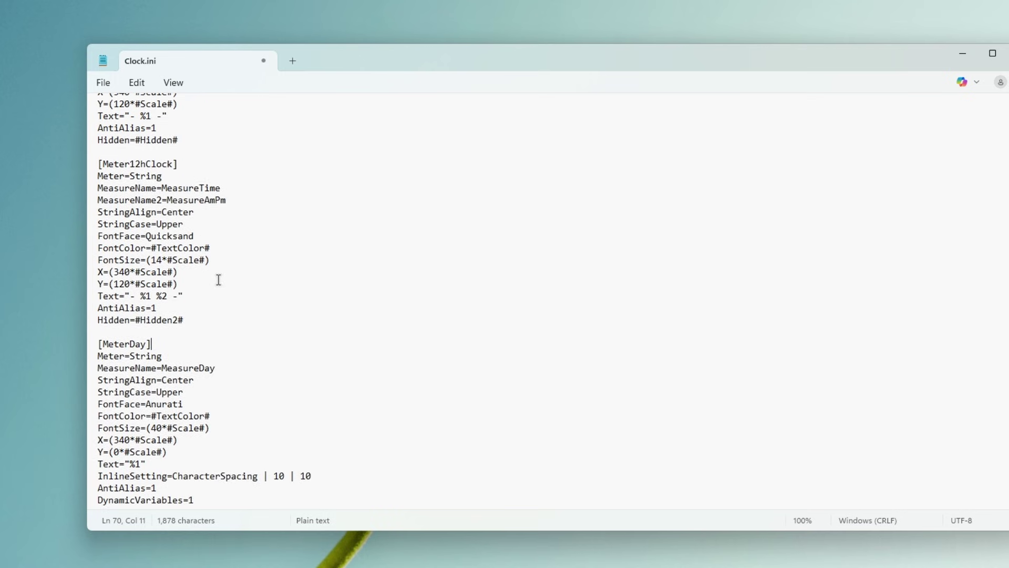
left_click_drag(211, 319, 98, 161)
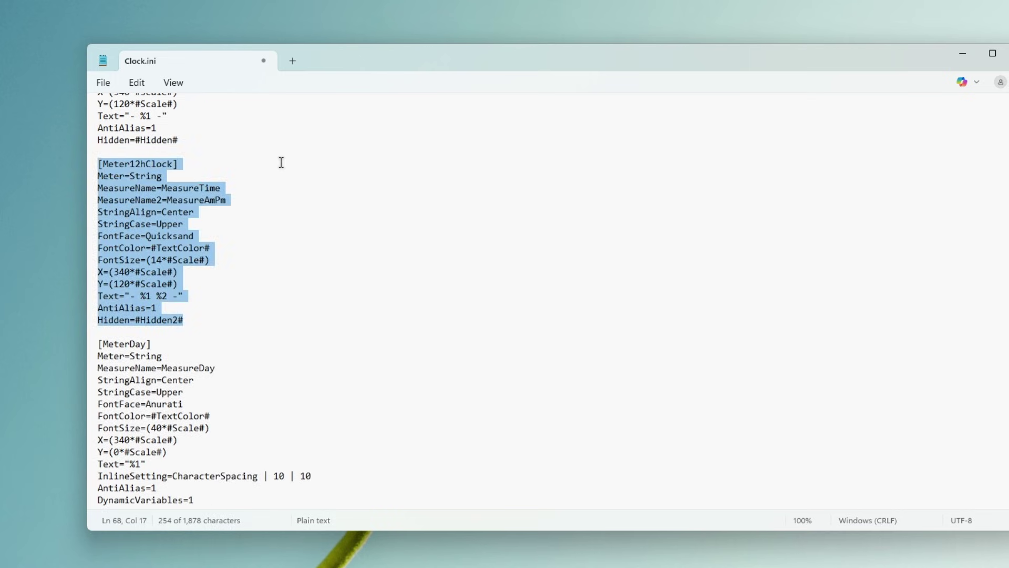
key("Delete")
scroll(125, 192, "up", 2)
left_click_drag(195, 323, 97, 188)
key("Delete")
left_click(149, 221)
key("BackSpace")
key("BackSpace")
key("BackSpace")
key("BackSpace")
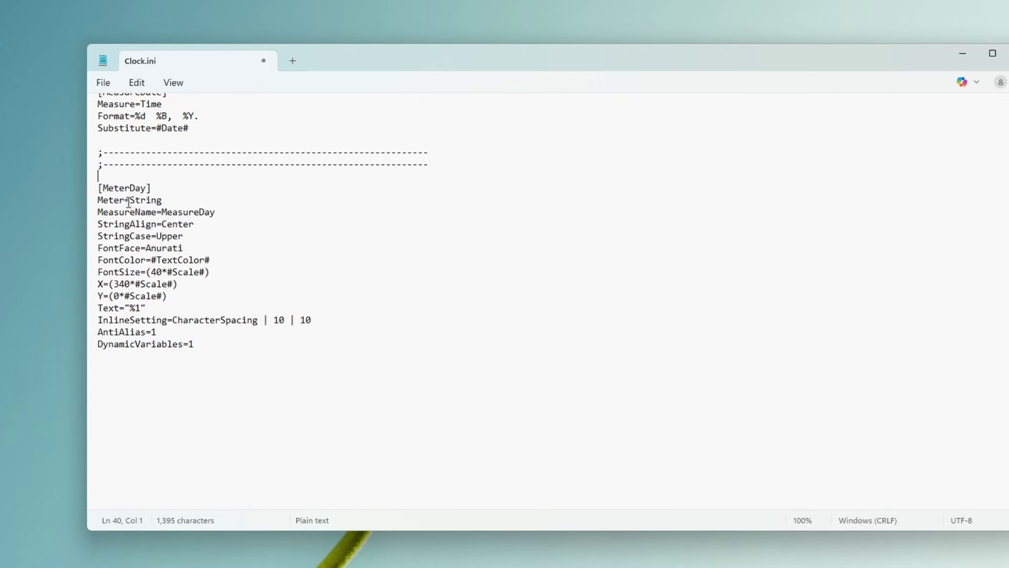
Set the Scale variable in Clock.ini to 1.75 and save the file.
scroll(156, 206, "up", 10)
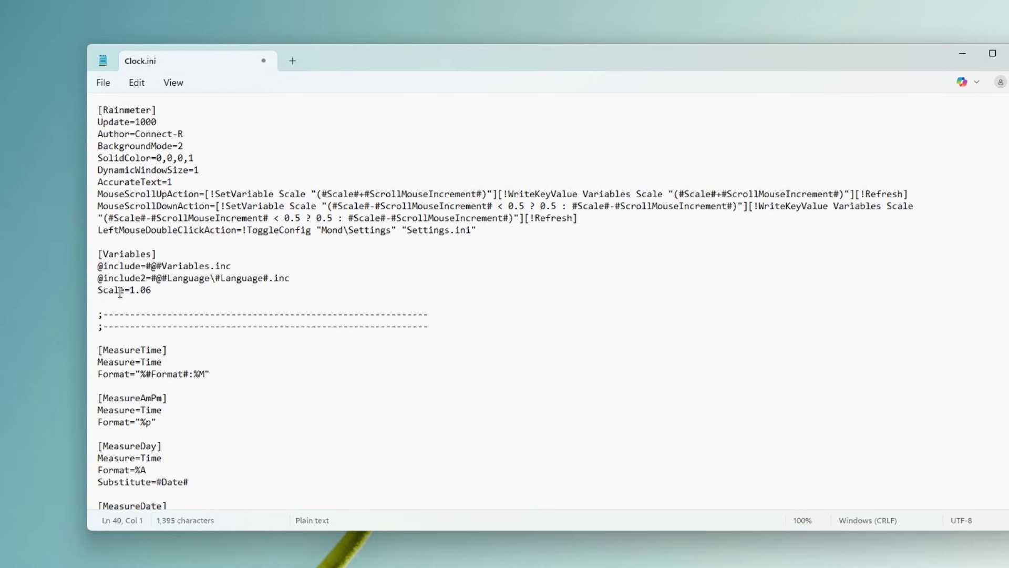
left_click_drag(455, 53, 452, 181)
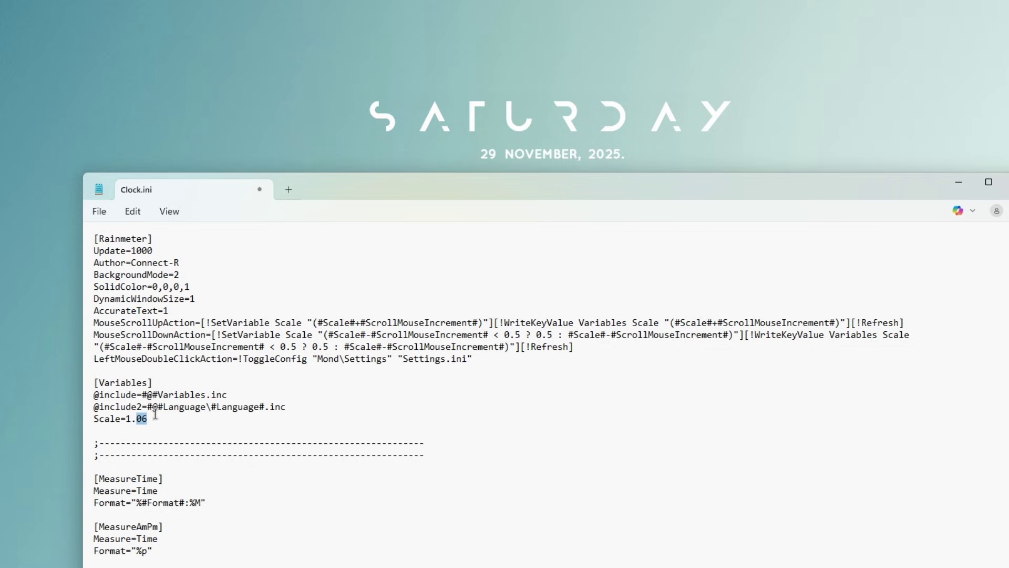
type("75")
left_click(100, 212)
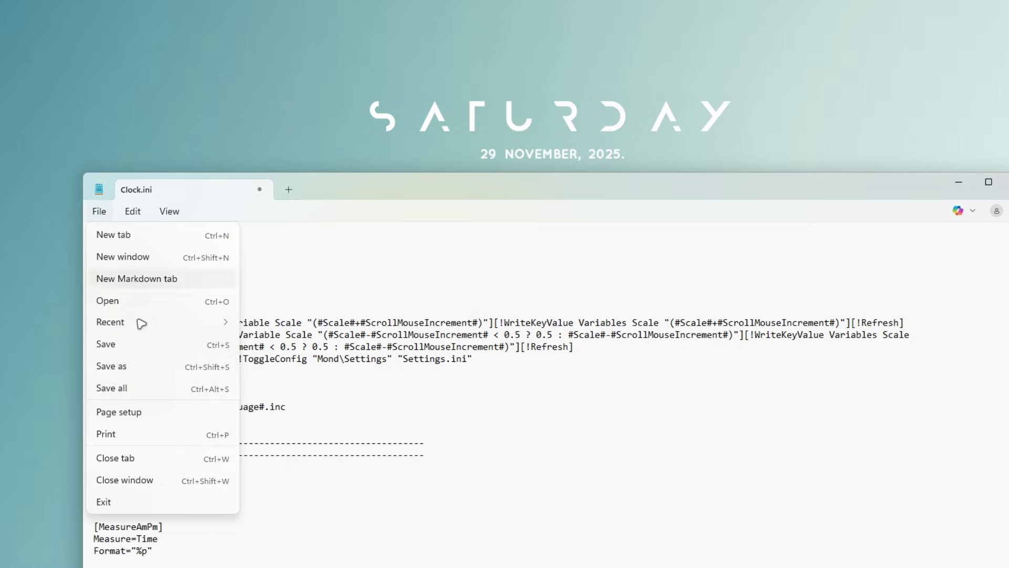
left_click(152, 348)
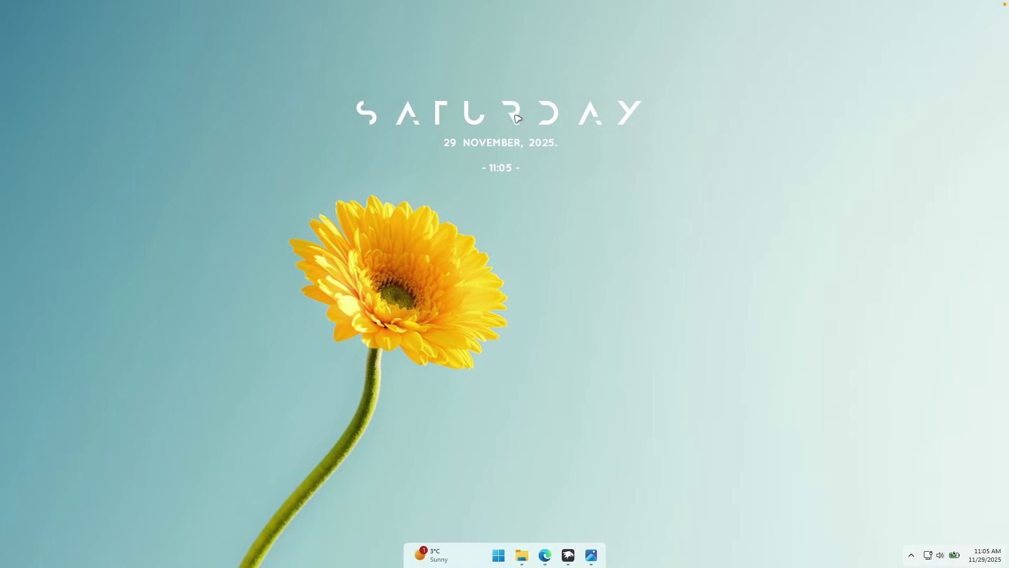
Refresh the Mond clock skin and reposition the enlarged day name centered above the daisy.
right_click(517, 118)
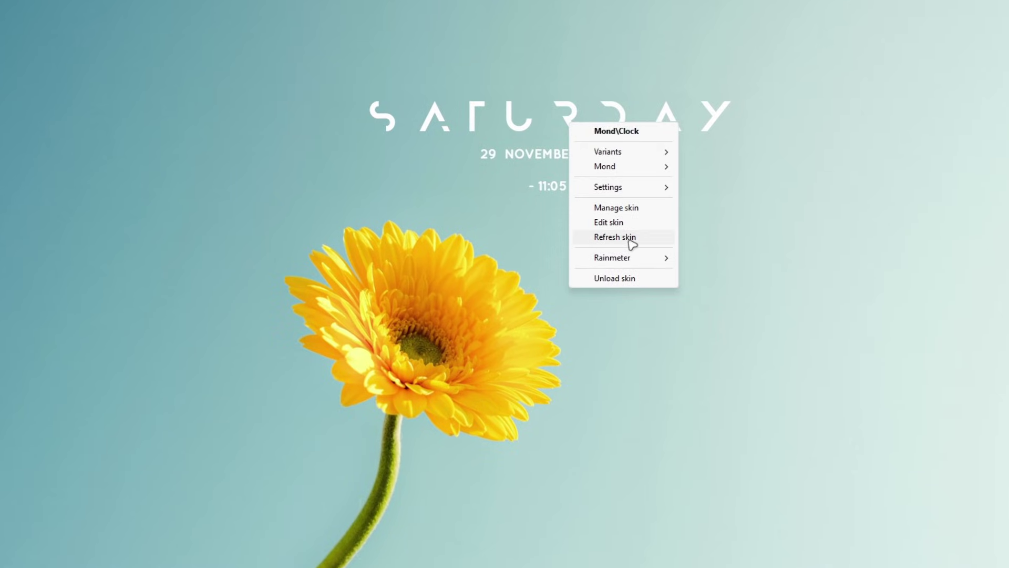
left_click(630, 240)
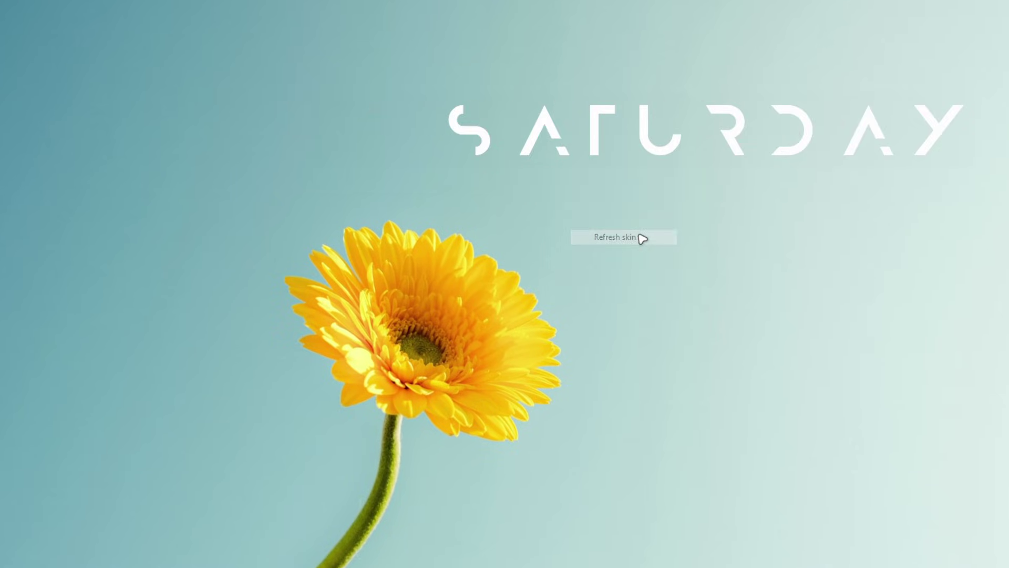
left_click_drag(738, 158, 601, 133)
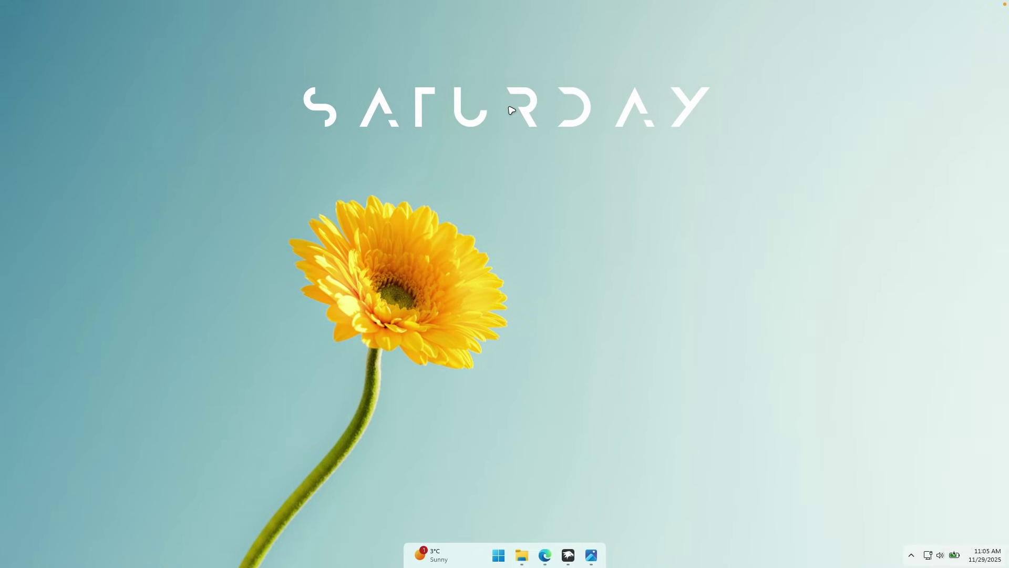
left_click_drag(517, 109, 515, 130)
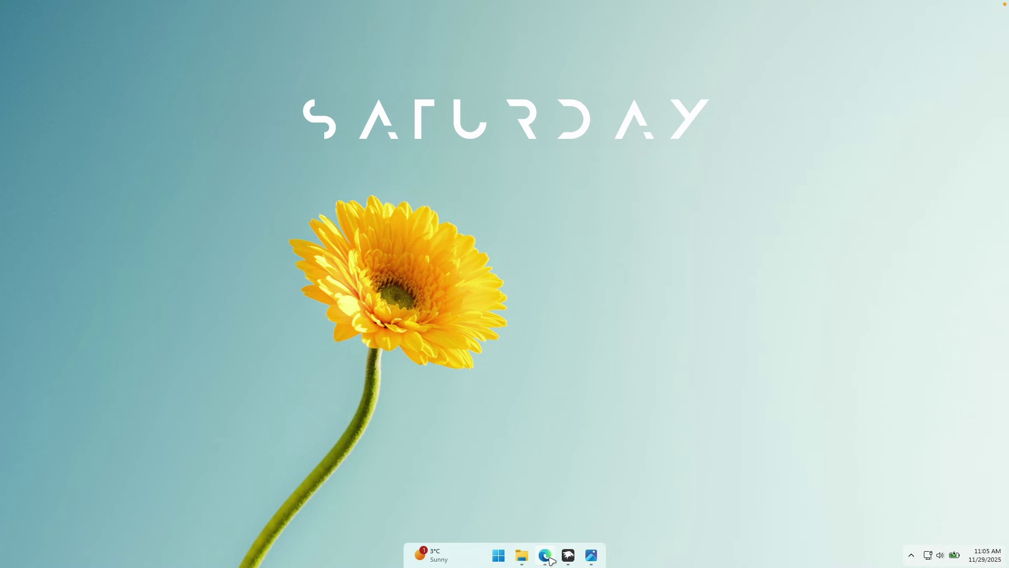
Switch to the Edge browser and open the releases page of the creewick/MontereyRainmeter GitHub repository.
left_click(545, 555)
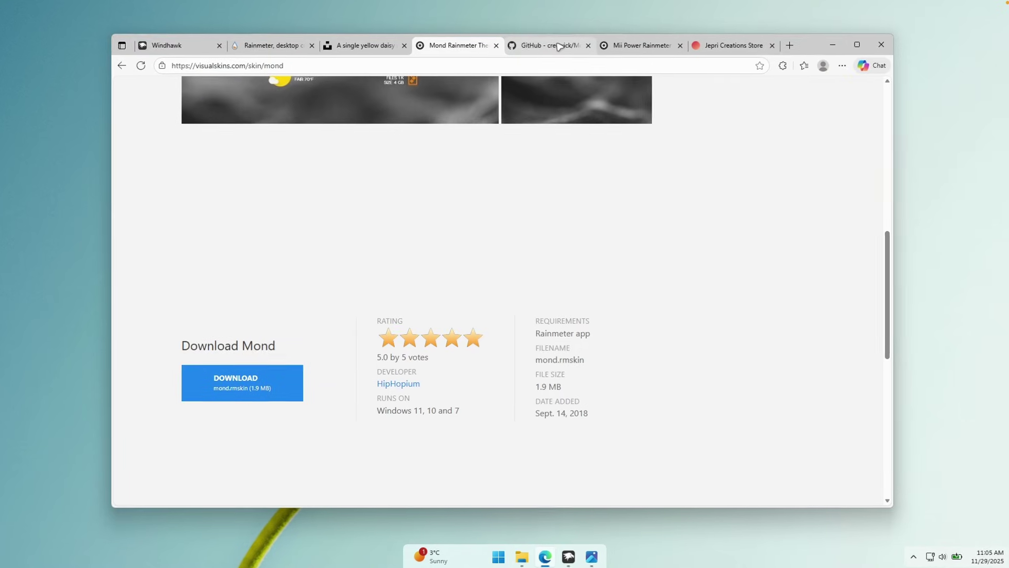
left_click(558, 47)
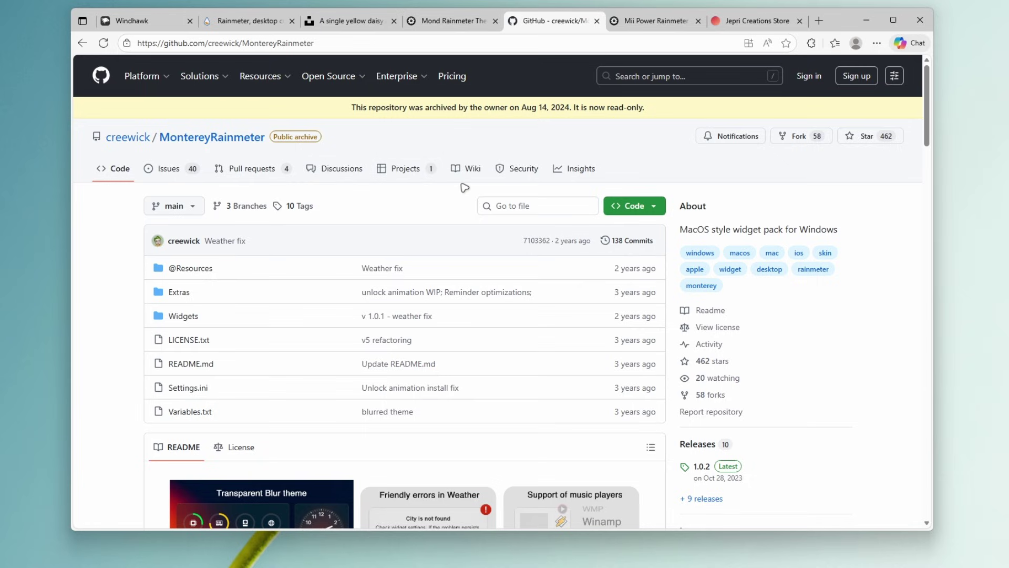
scroll(450, 253, "down", 5)
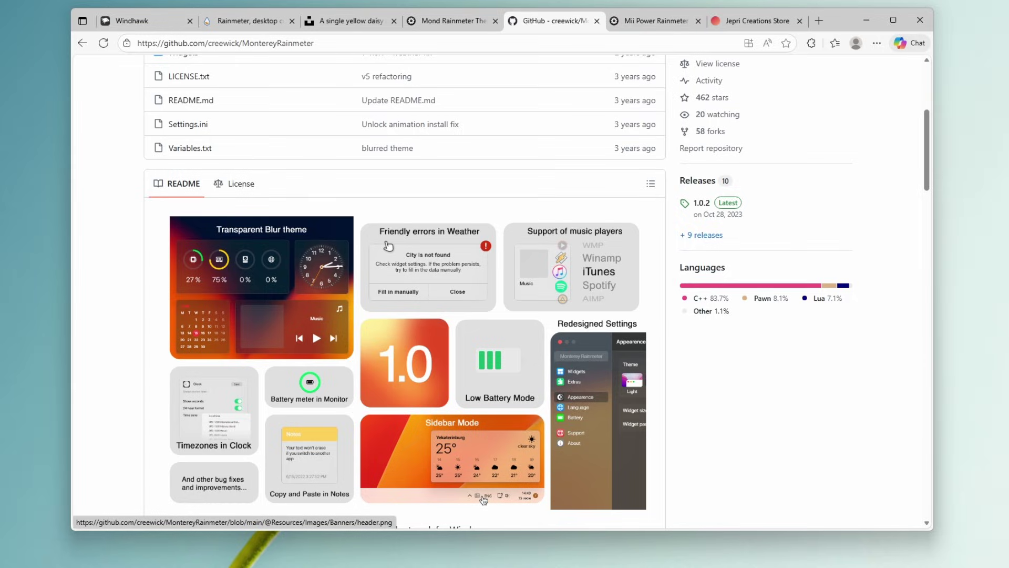
left_click(697, 182)
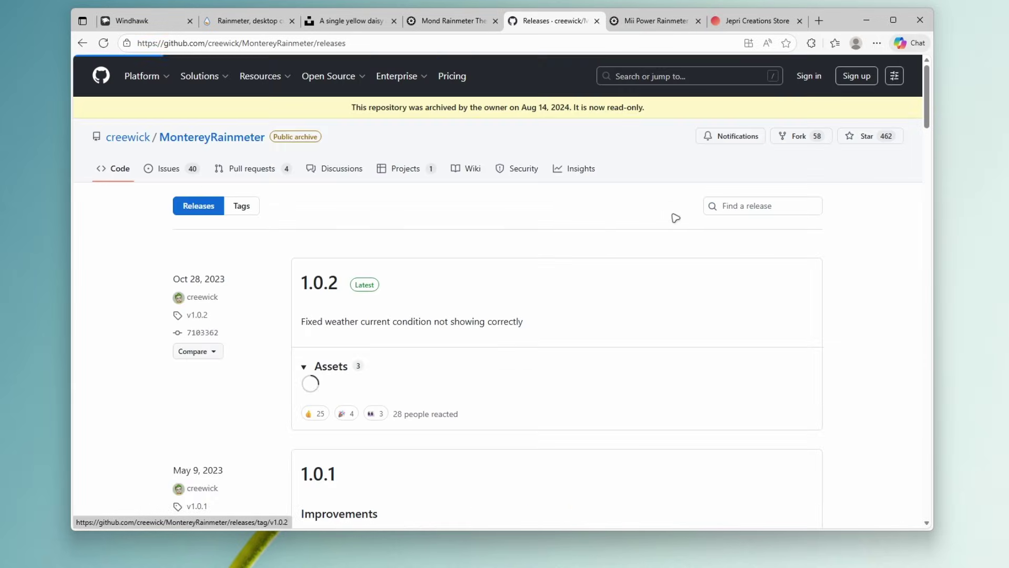
Download Monterey_1.0.2.rmskin from the 1.0.2 release and install it with its included skins loaded.
scroll(475, 255, "down", 2)
left_click(393, 261)
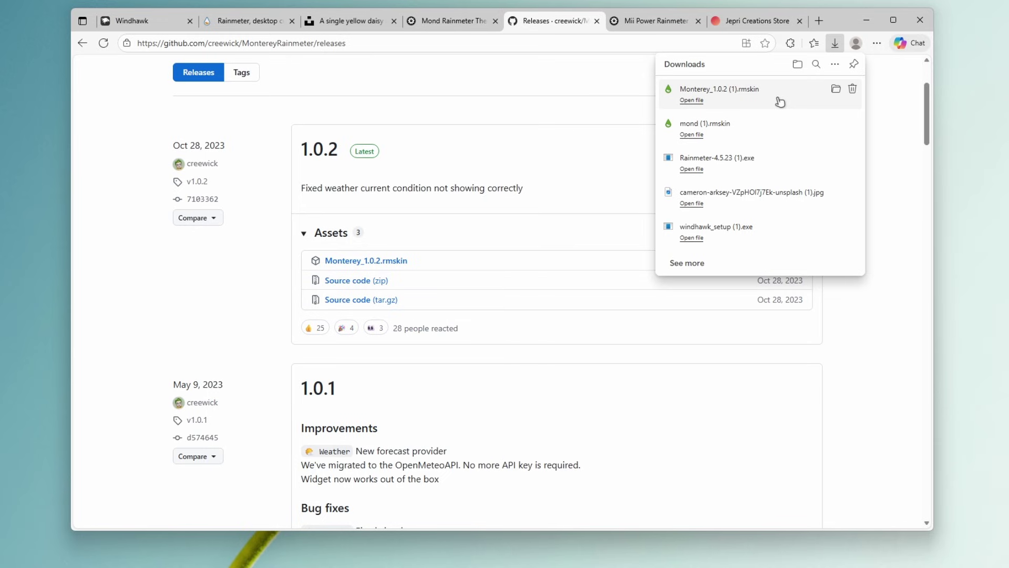
left_click(791, 98)
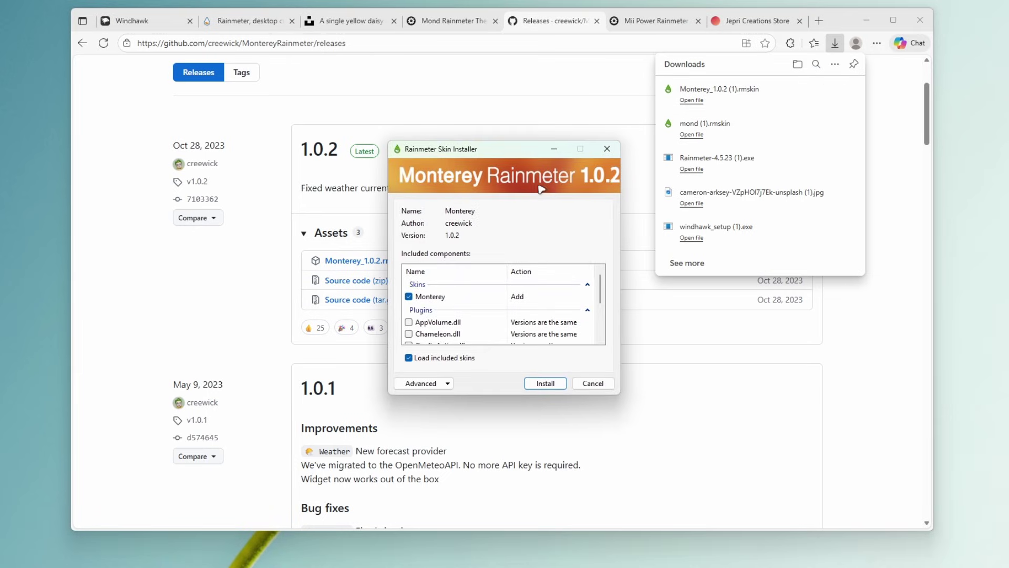
left_click(554, 385)
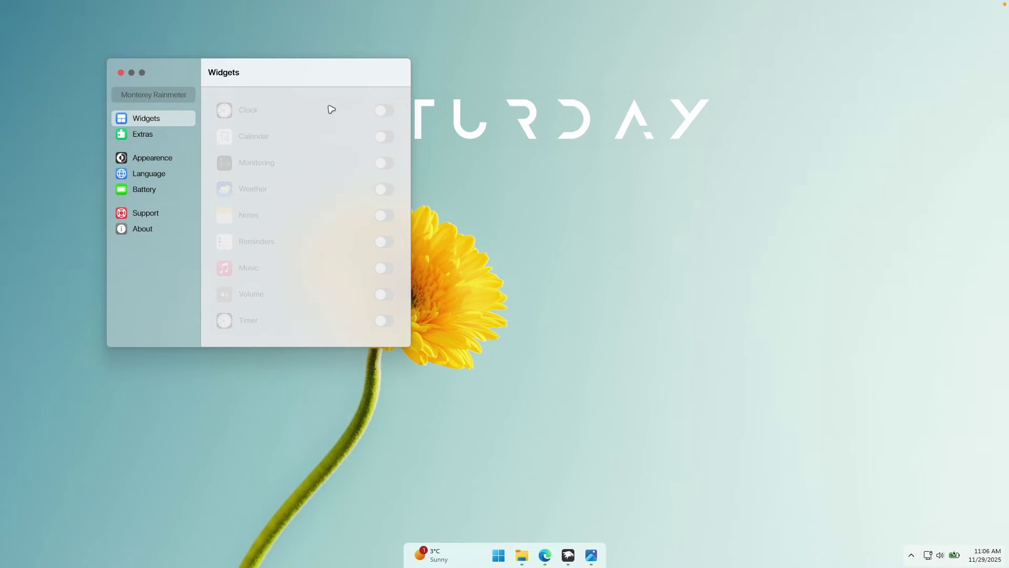
Enable the Calendar, Monitoring, Weather and Notes widgets in the Monterey Rainmeter settings and close the settings window.
left_click(386, 137)
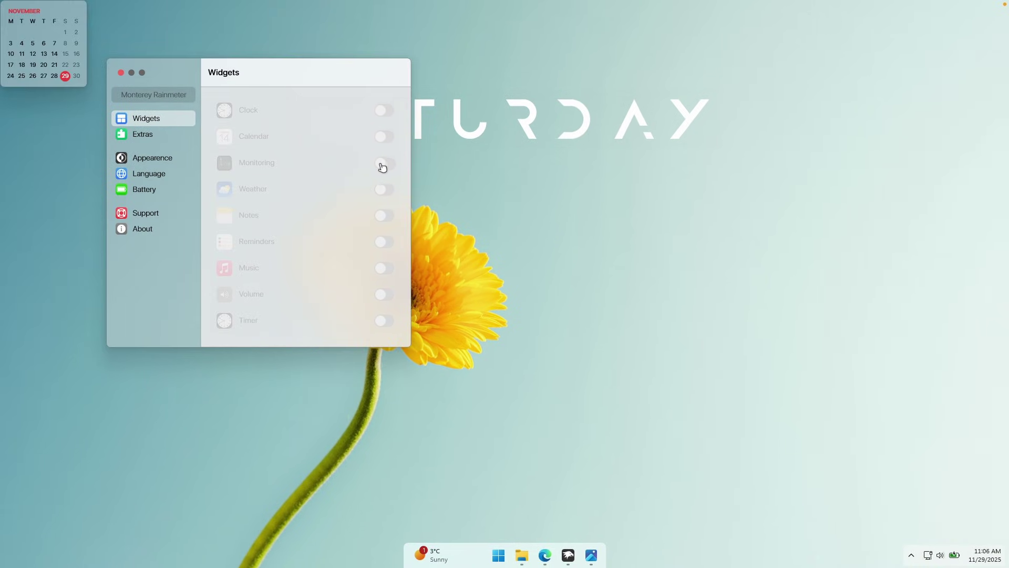
left_click(388, 189)
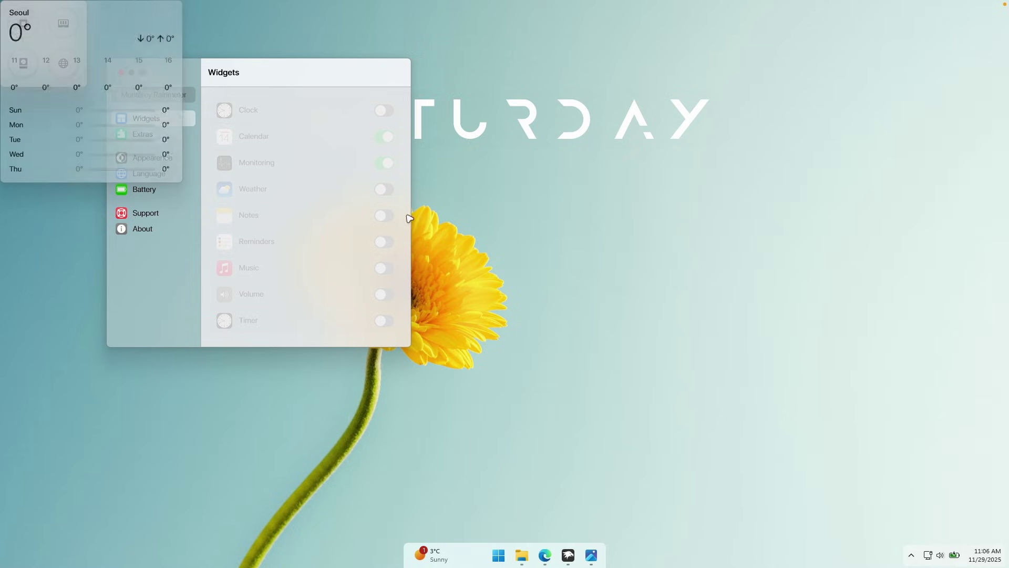
left_click(388, 217)
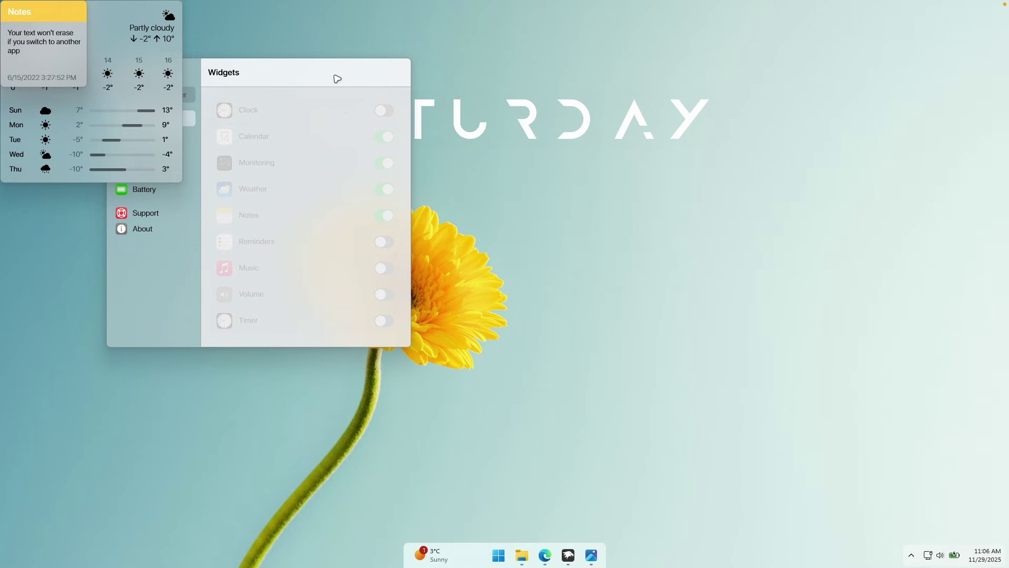
left_click_drag(334, 78, 390, 109)
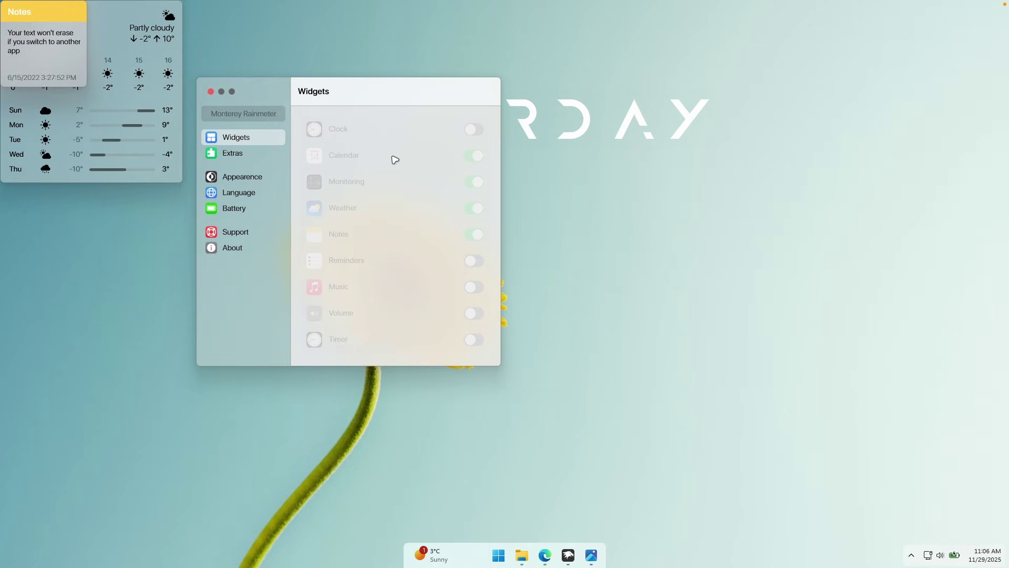
left_click(210, 92)
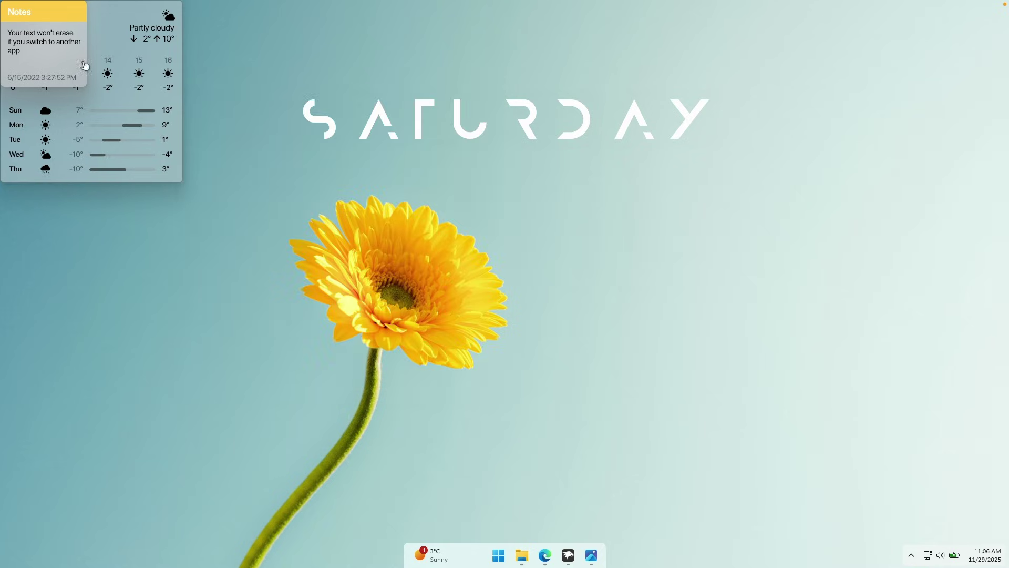
Group the Weather, Notes and Calendar widgets at the desktop's lower right and place the Monitoring widget at the lower left.
left_click_drag(57, 19, 799, 430)
left_click_drag(64, 32, 807, 259)
left_click_drag(38, 41, 120, 452)
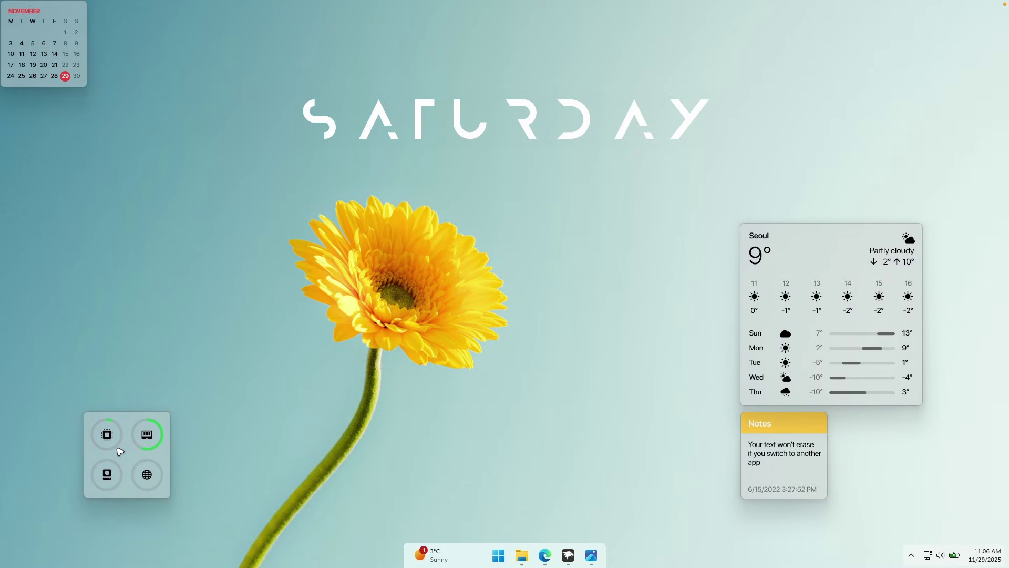
left_click_drag(46, 37, 880, 450)
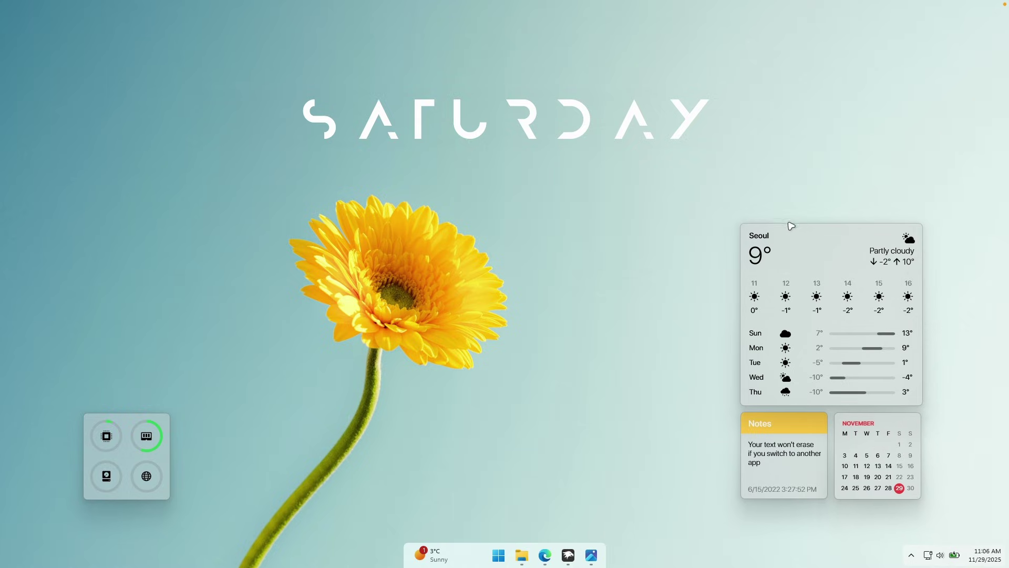
Change the Weather widget to the Wide size and save London as its city.
right_click(809, 252)
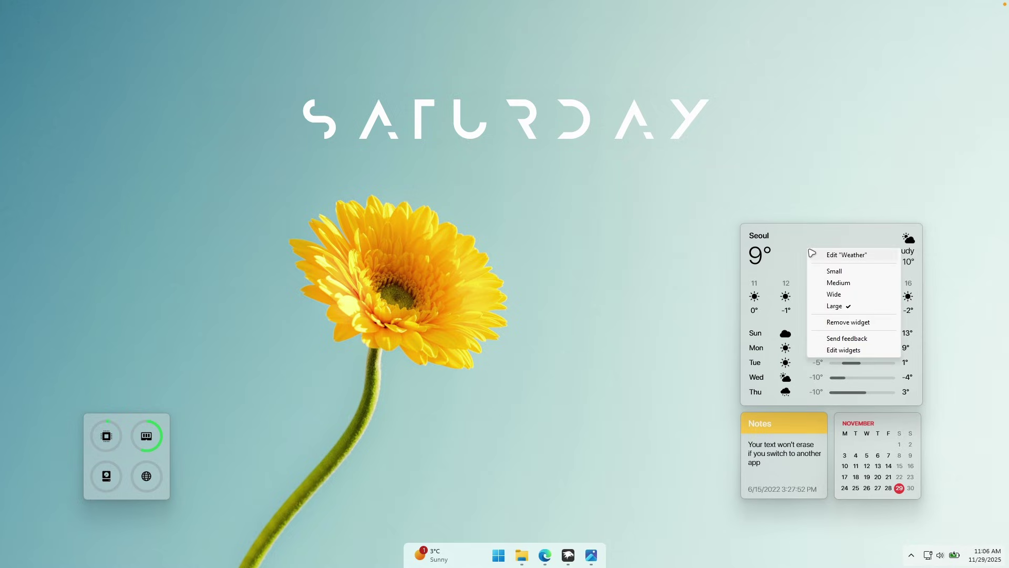
left_click(863, 296)
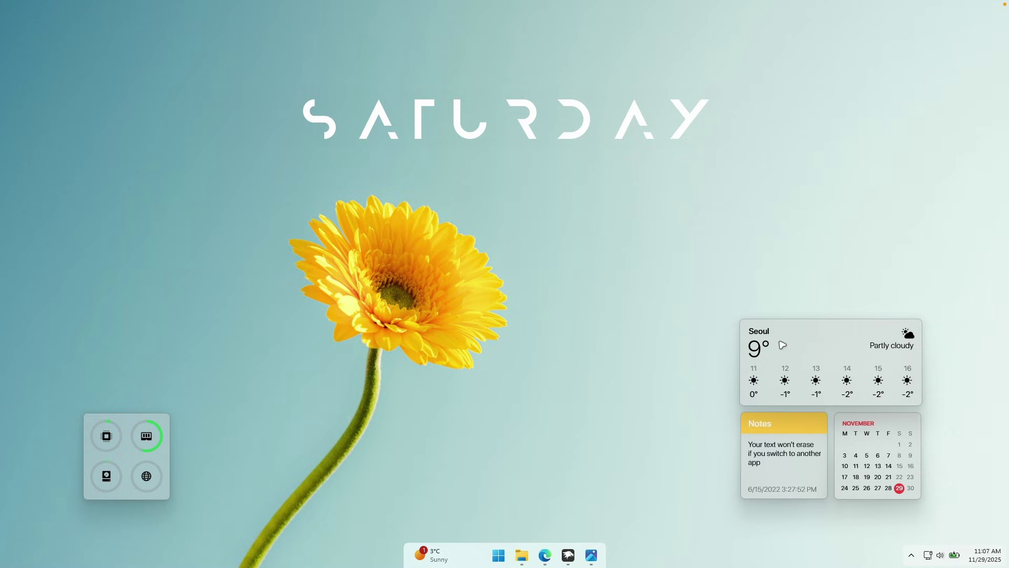
right_click(798, 334)
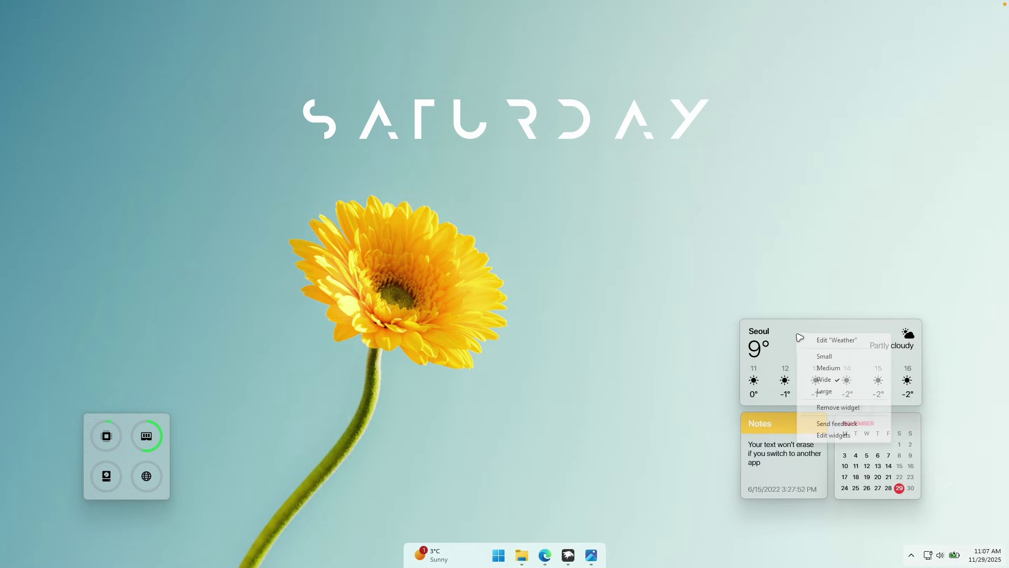
left_click(837, 340)
double_click(875, 382)
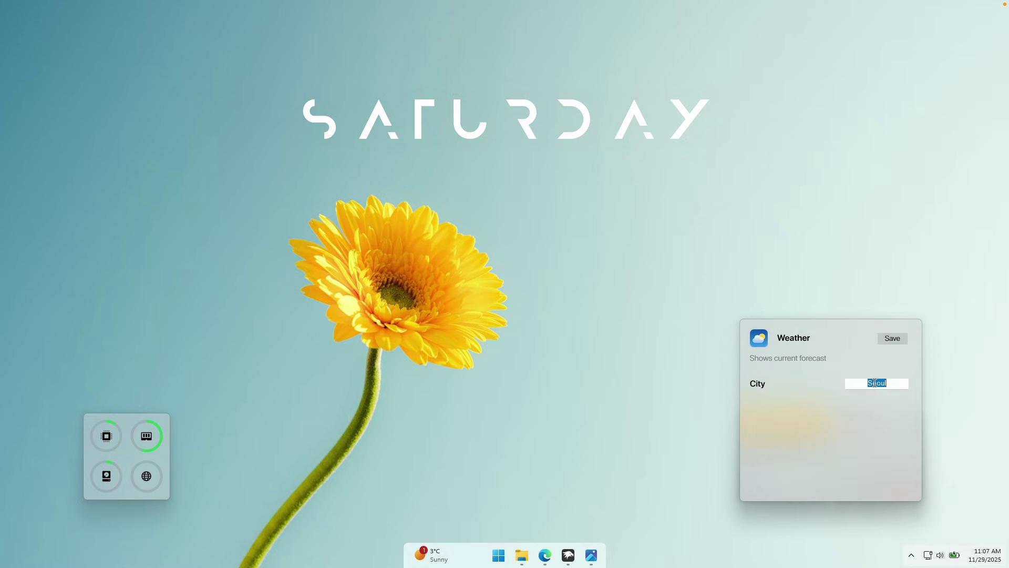
key("Caps_Lock")
type("L")
key("Caps_Lock")
type("ondon")
key("Return")
left_click(891, 339)
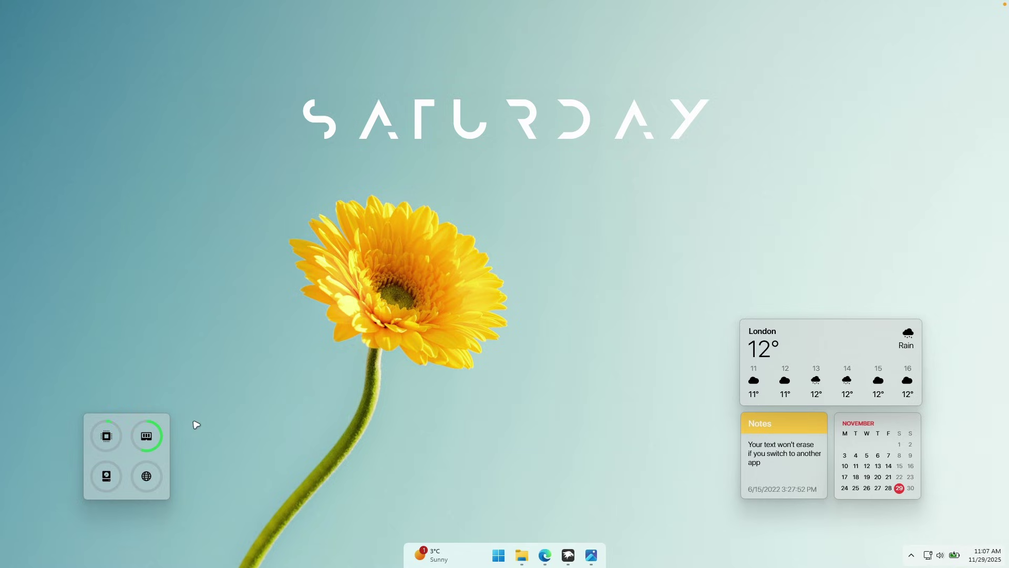
Change the Monitoring widget at the desktop's lower left to its Wide size.
right_click(132, 456)
left_click(178, 464)
right_click(124, 457)
left_click(167, 393)
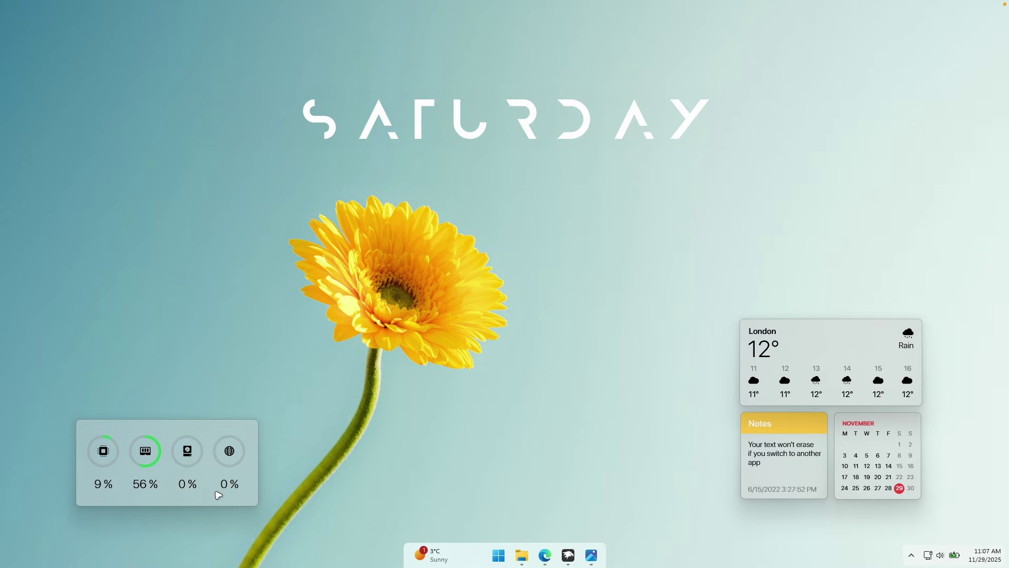
Switch to the Edge browser and download mii-power.rmskin from the Mii Power page on VisualSkins.
left_click(547, 555)
left_click(639, 50)
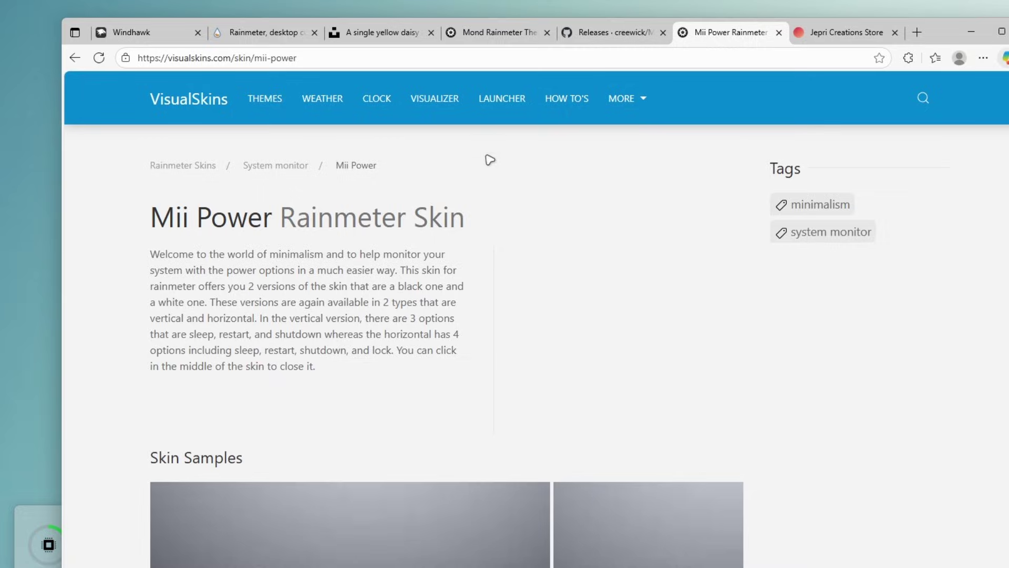
scroll(505, 277, "down", 5)
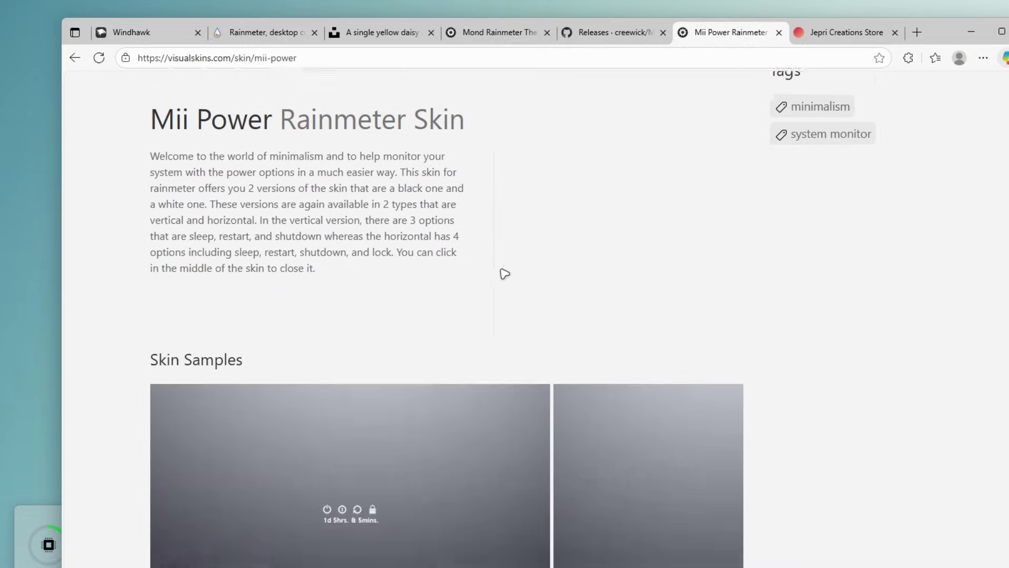
scroll(496, 265, "down", 2)
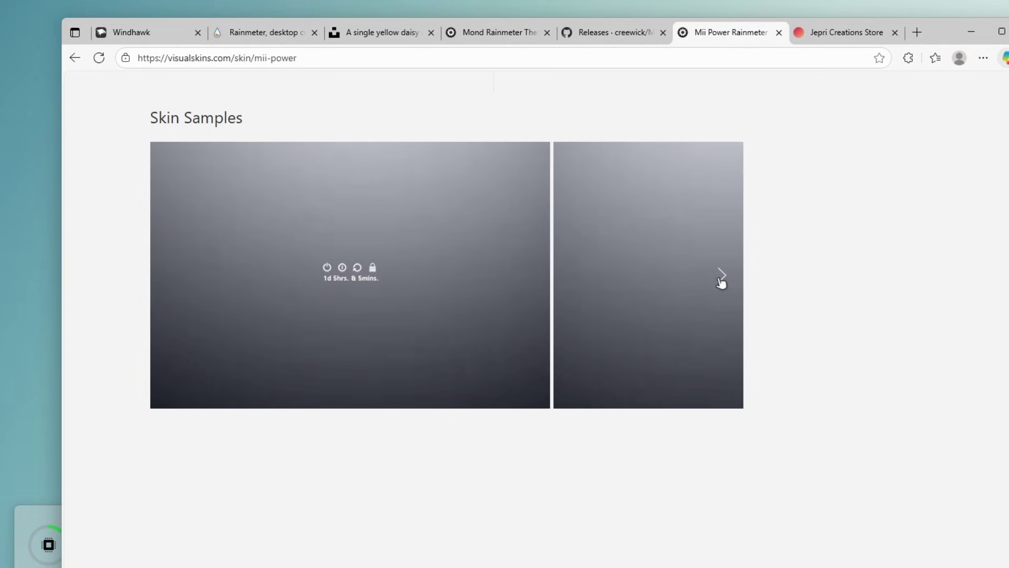
scroll(311, 223, "down", 7)
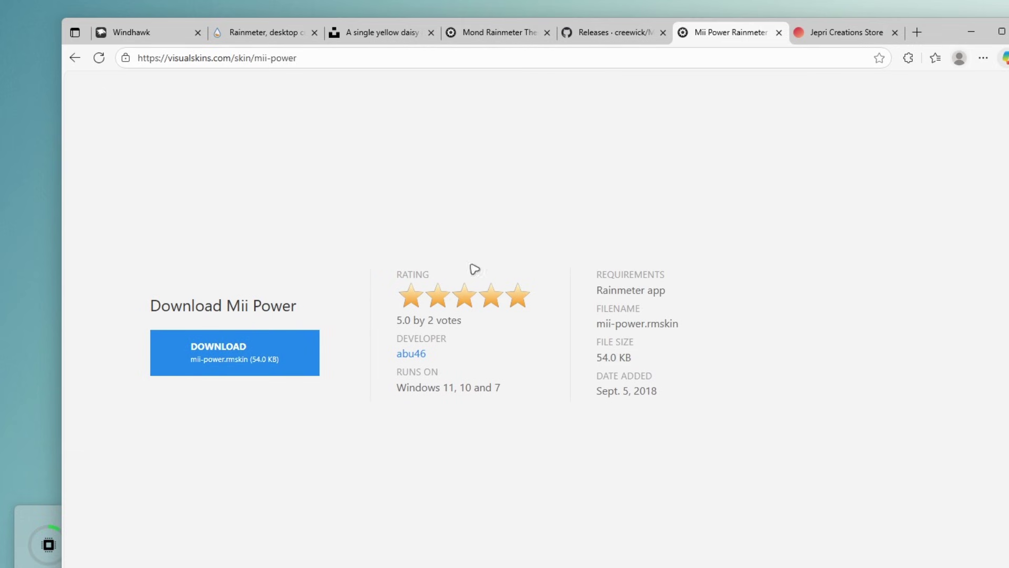
left_click(278, 342)
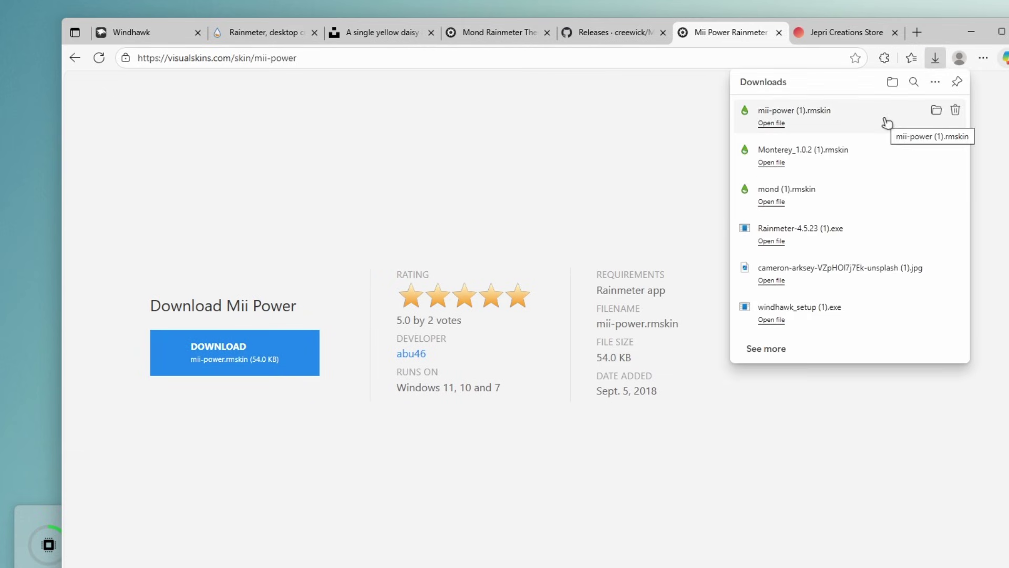
Install the downloaded mii power skin package in Rainmeter and return to the desktop.
left_click(886, 123)
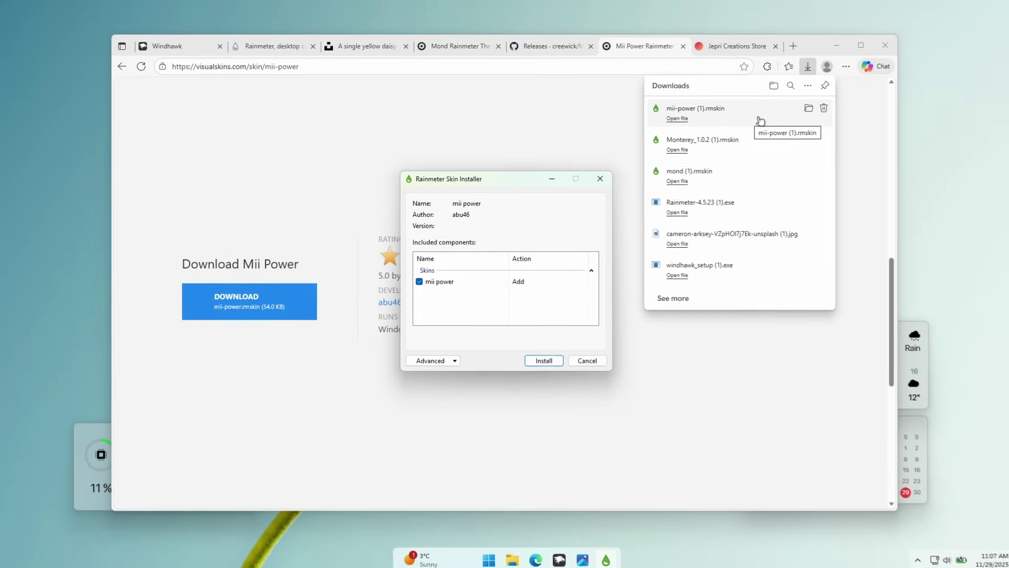
left_click(547, 360)
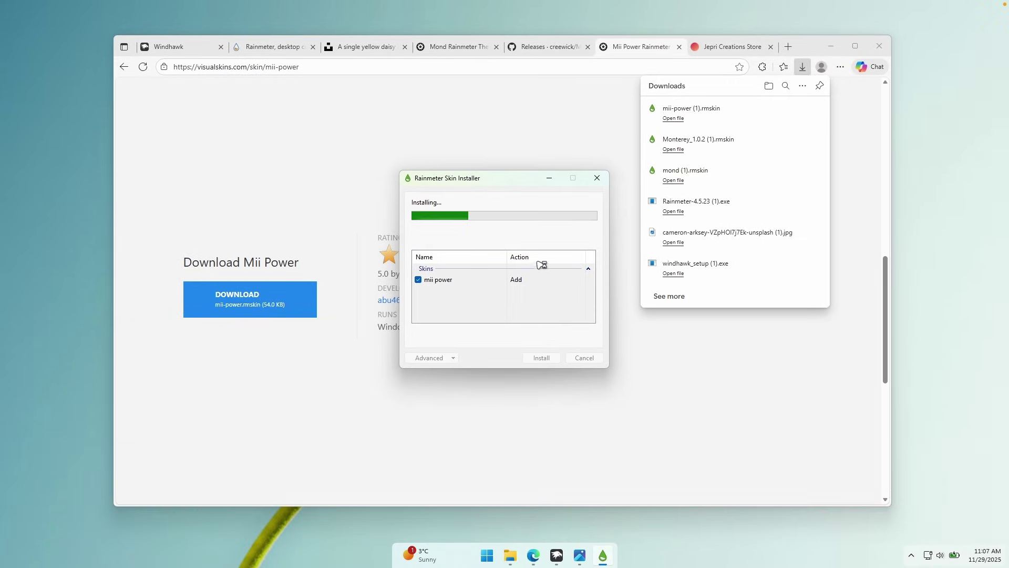
key("super+d")
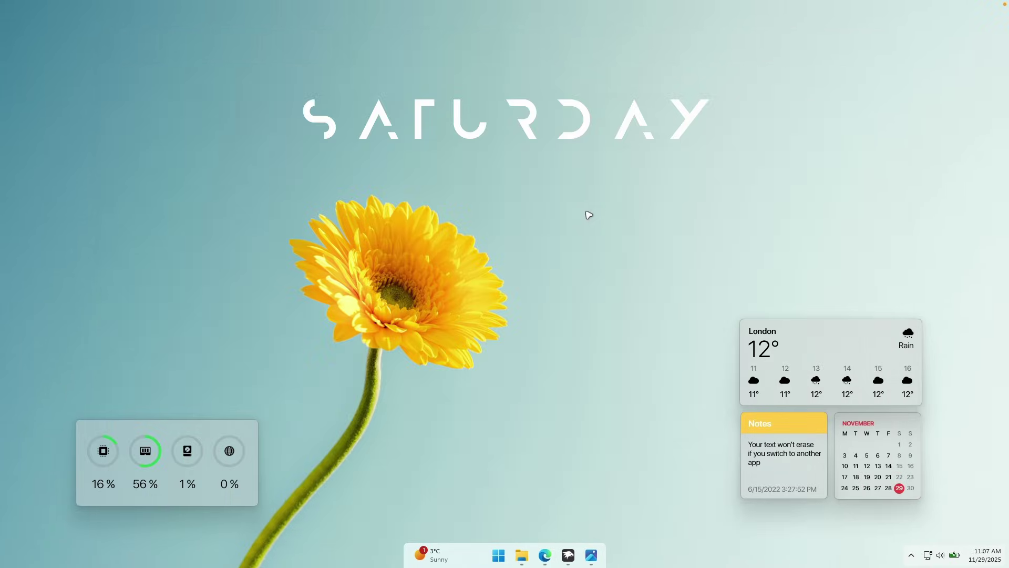
Load the W.ini skin from the power folder of mii power and place it just left of the Monitoring widget.
left_click(912, 554)
double_click(892, 528)
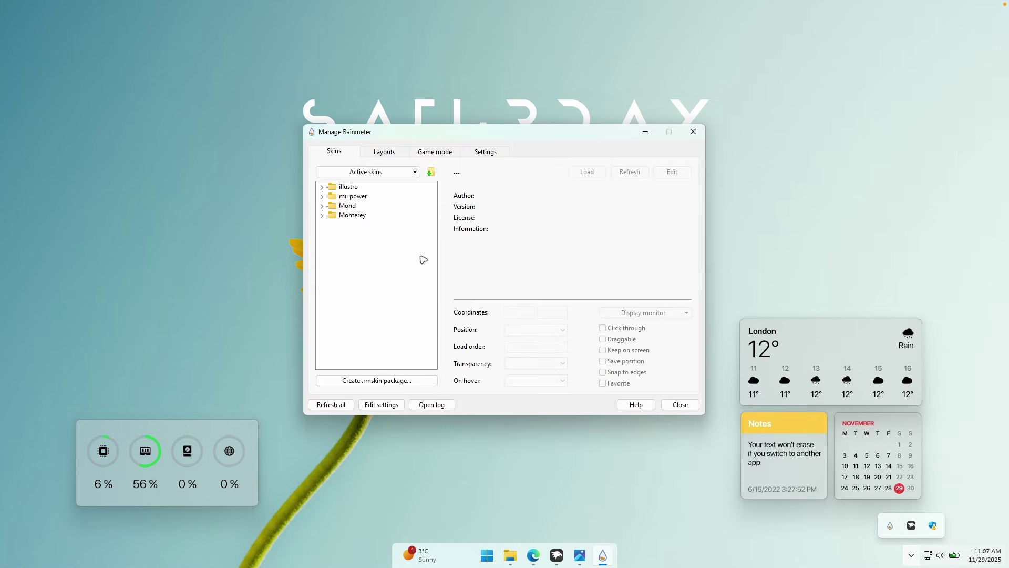
double_click(342, 198)
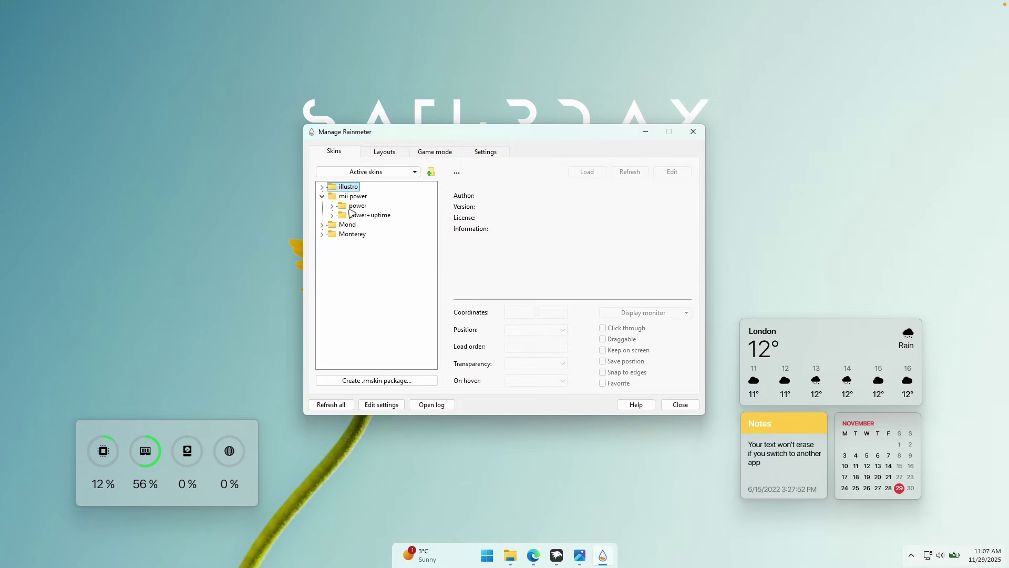
double_click(356, 206)
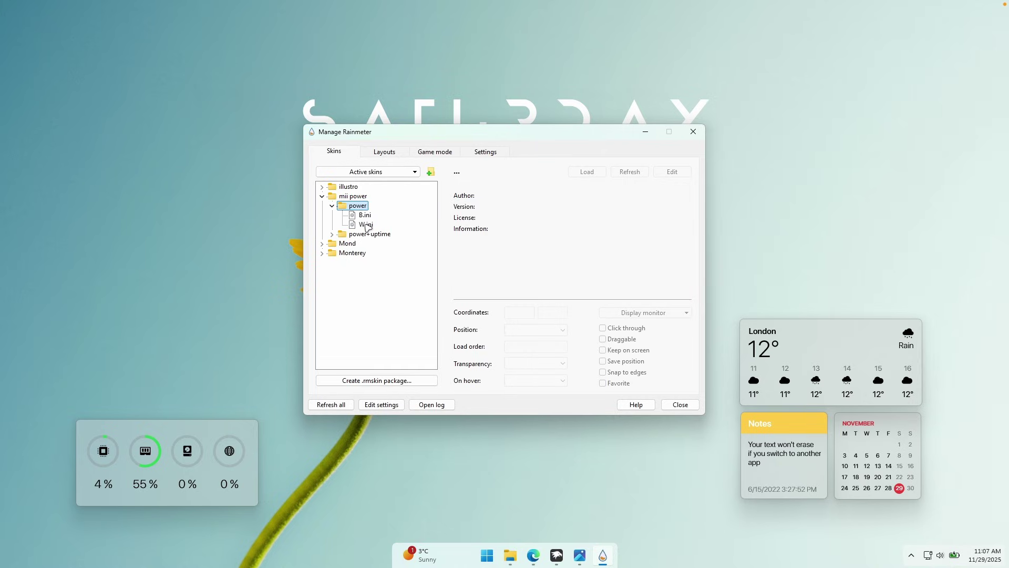
left_click(368, 226)
double_click(368, 225)
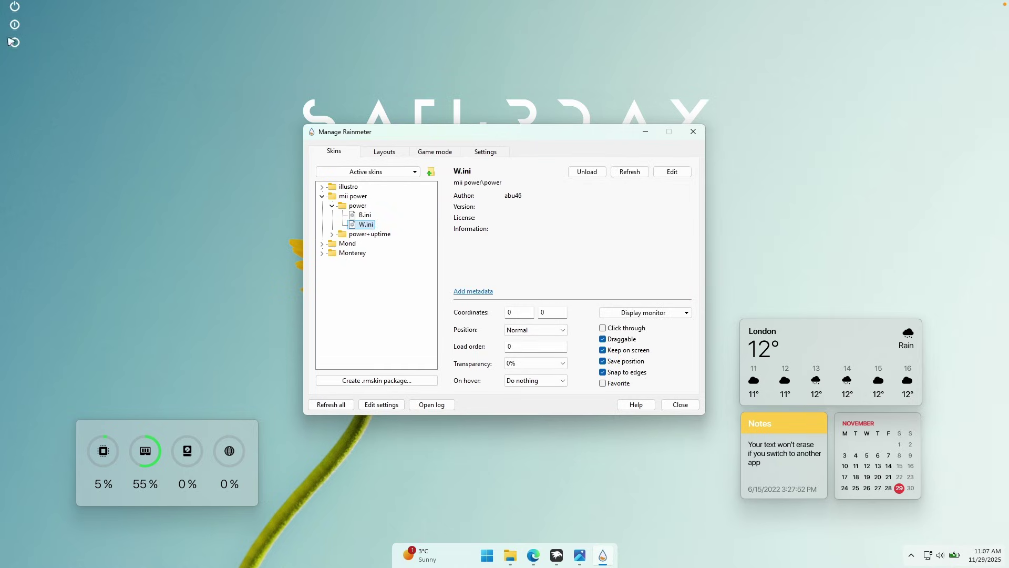
left_click_drag(20, 29, 61, 464)
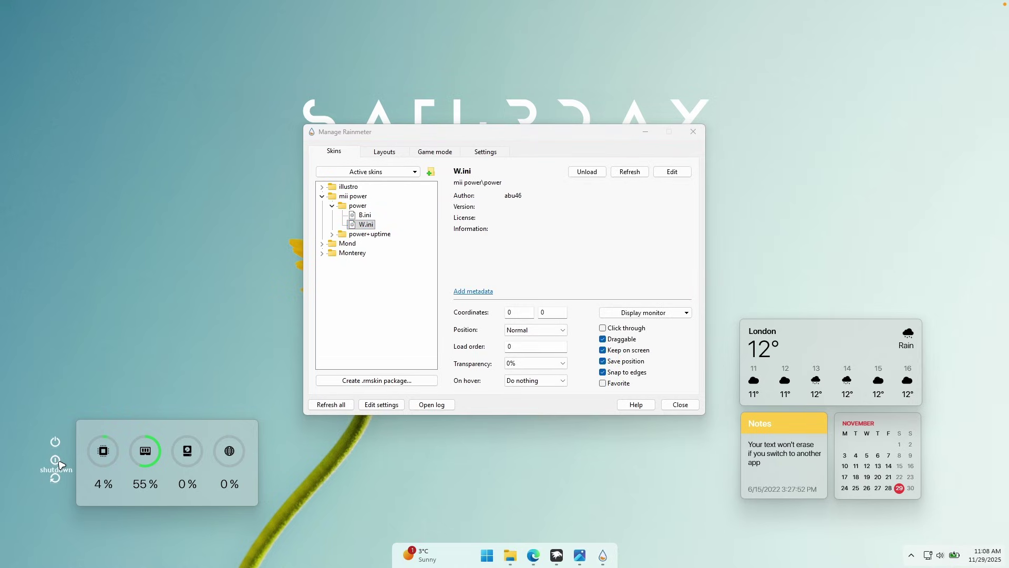
left_click(693, 131)
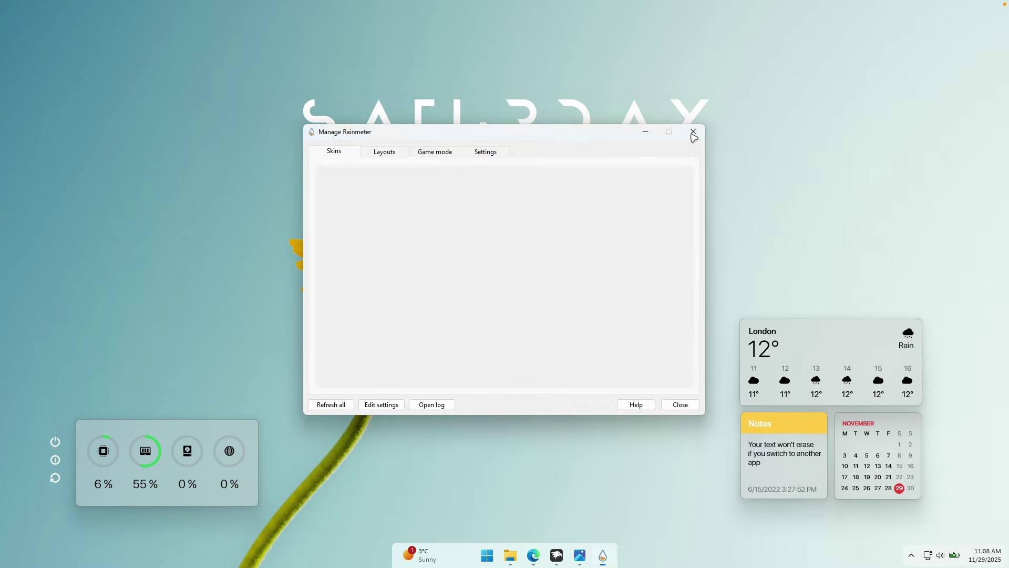
left_click(499, 555)
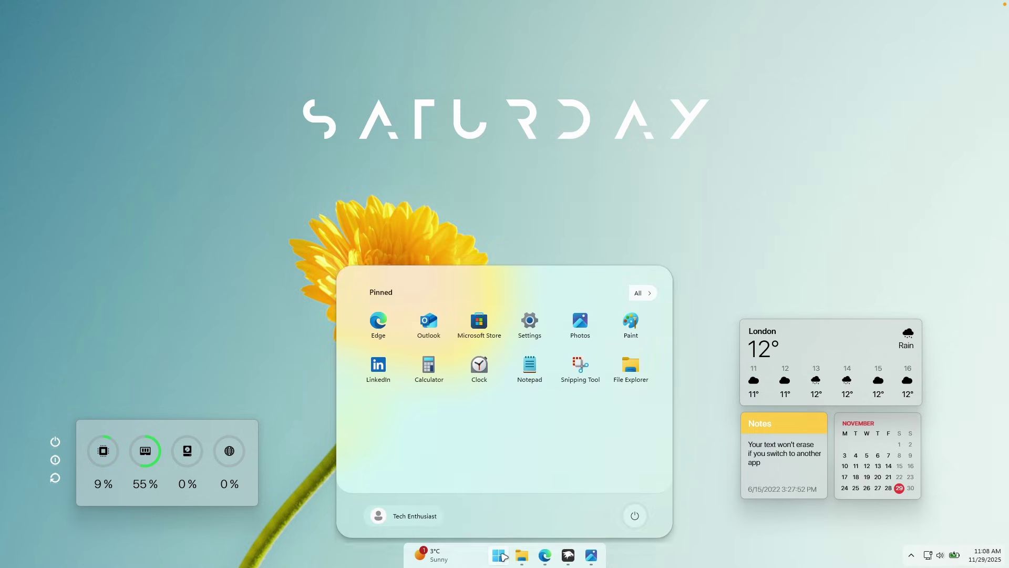
left_click(499, 555)
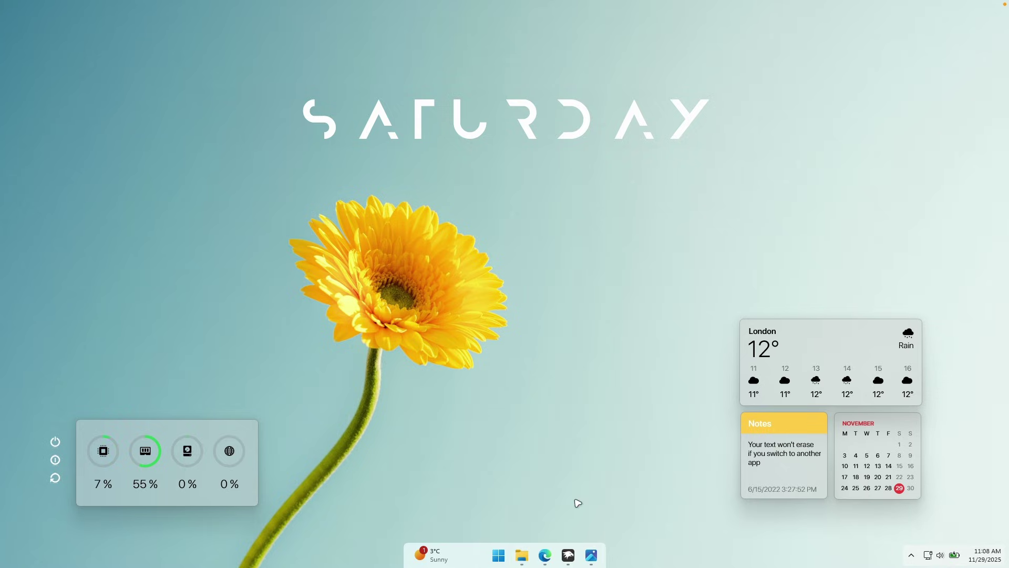
Download the Cursor Concept 3 Free pack from the Free Collection of the Jepri Creations store in Edge.
left_click(545, 555)
left_click(736, 46)
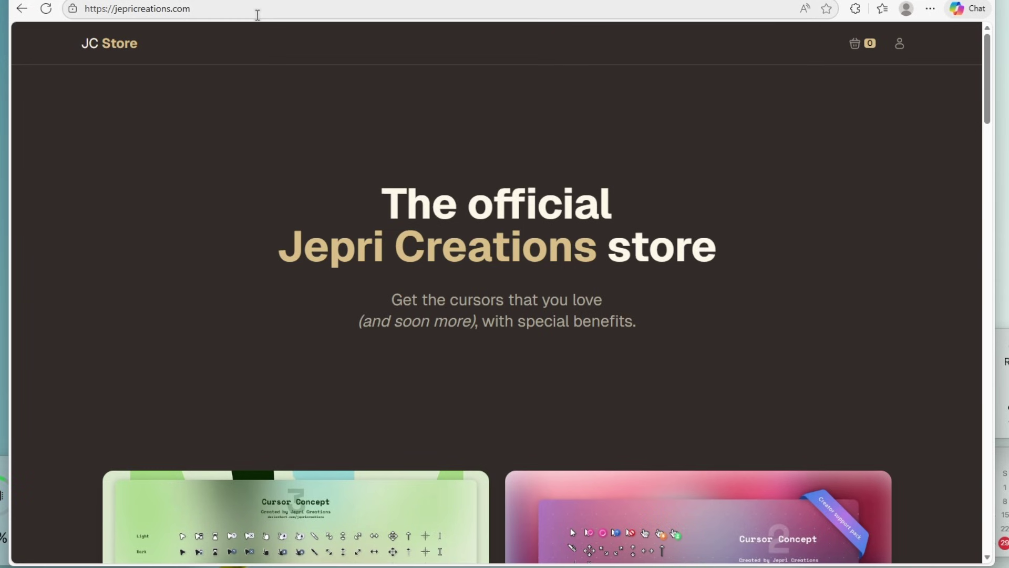
scroll(642, 128, "down", 1)
scroll(642, 128, "down", 15)
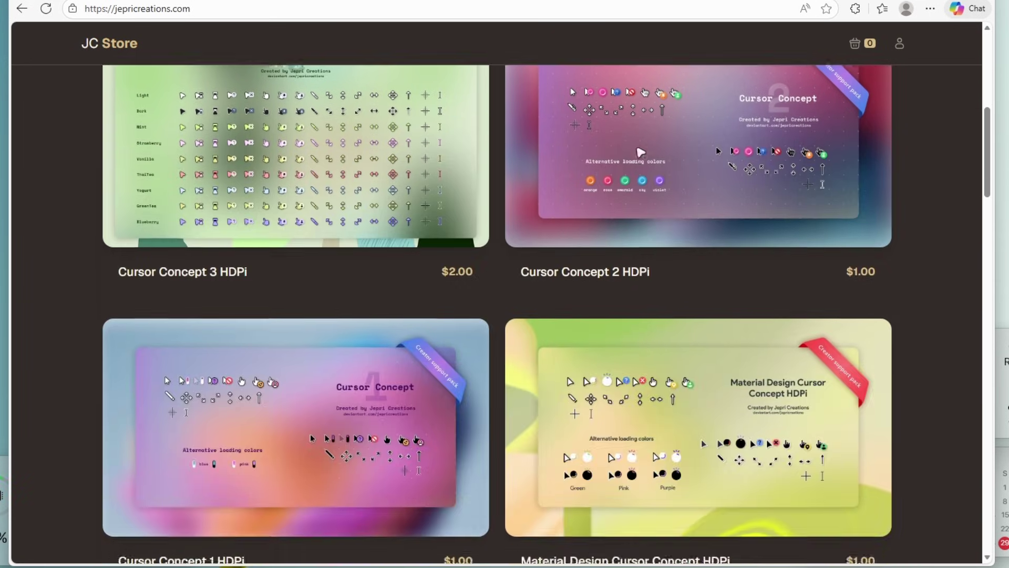
scroll(638, 154, "down", 5)
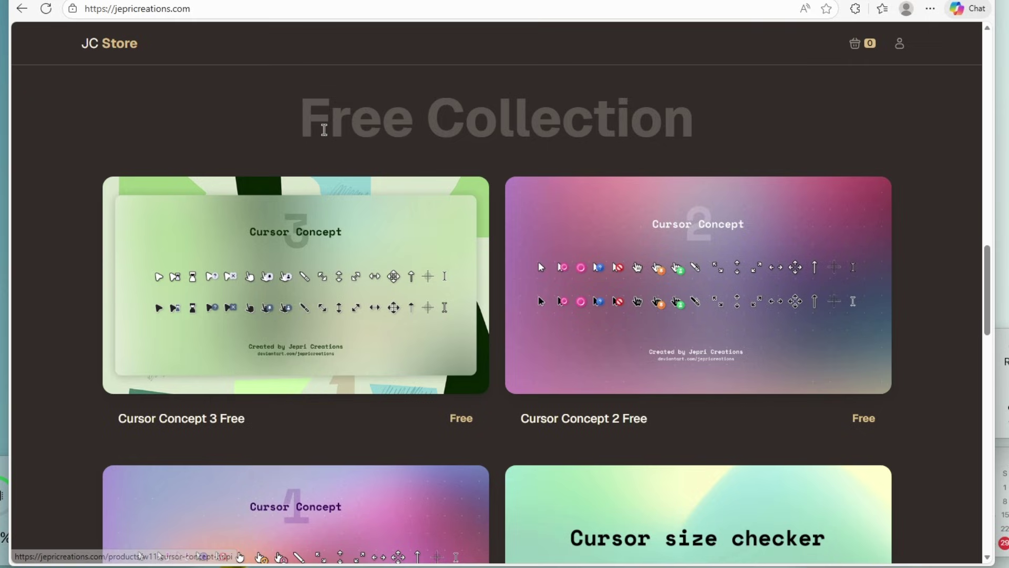
left_click(351, 279)
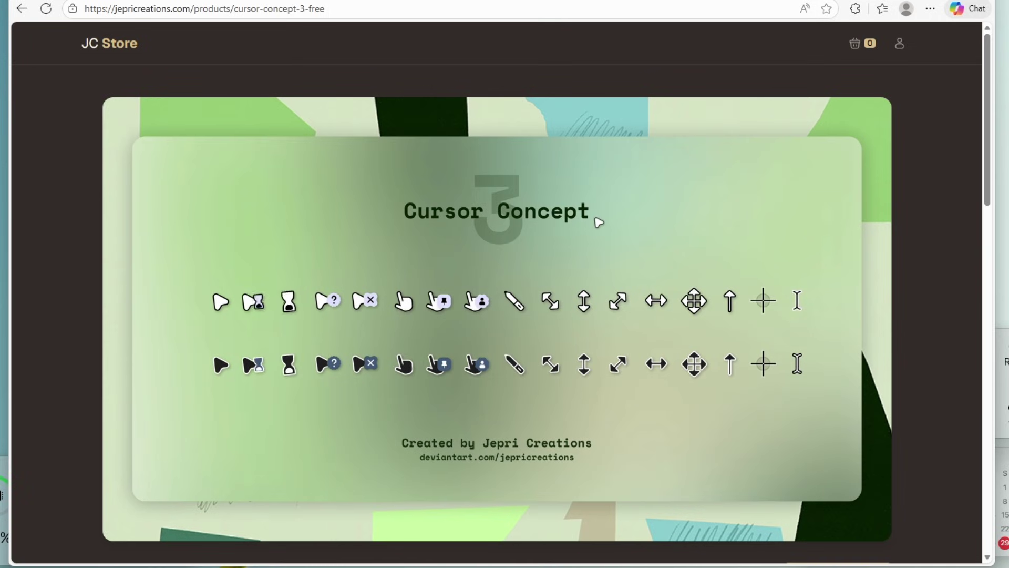
scroll(613, 216, "down", 4)
left_click(851, 382)
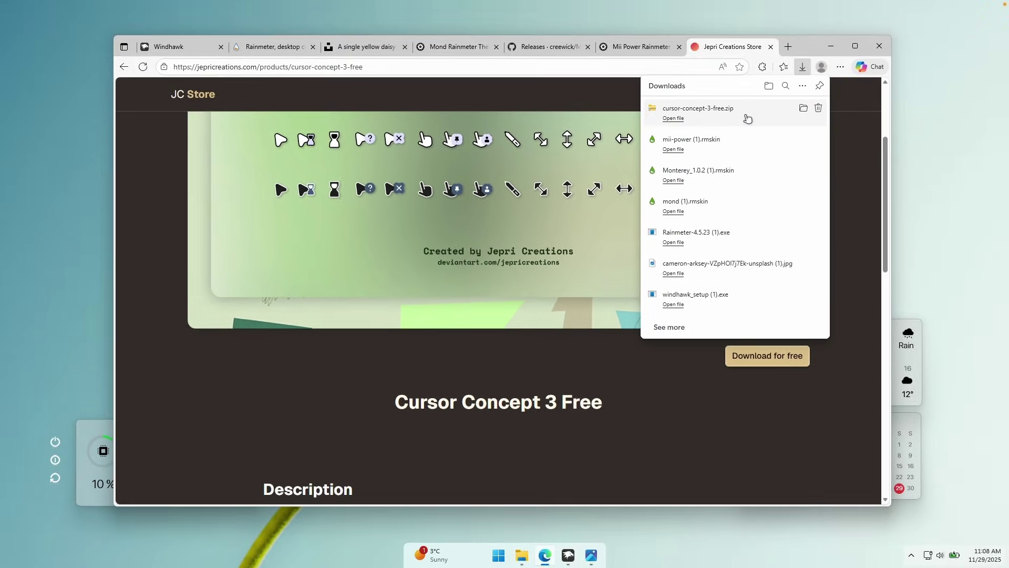
Extract cursor-concept-3-free.zip in the Downloads folder.
left_click(808, 107)
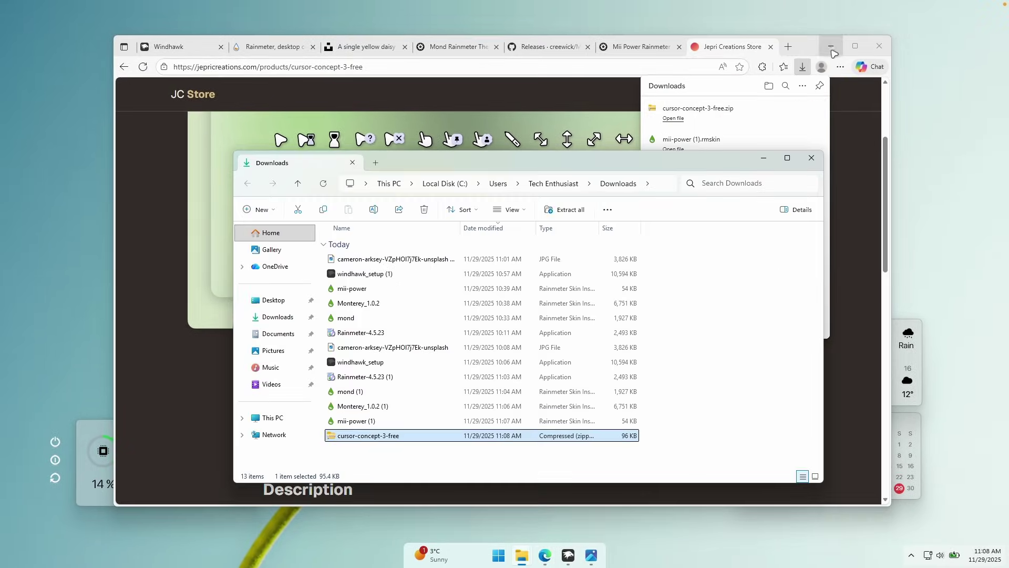
left_click(831, 46)
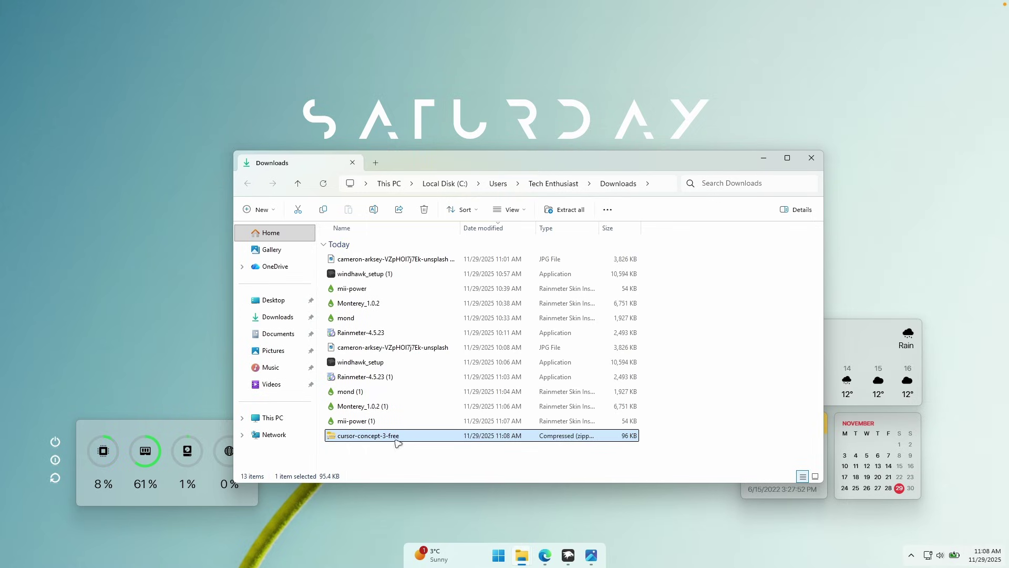
left_click(565, 209)
left_click(598, 376)
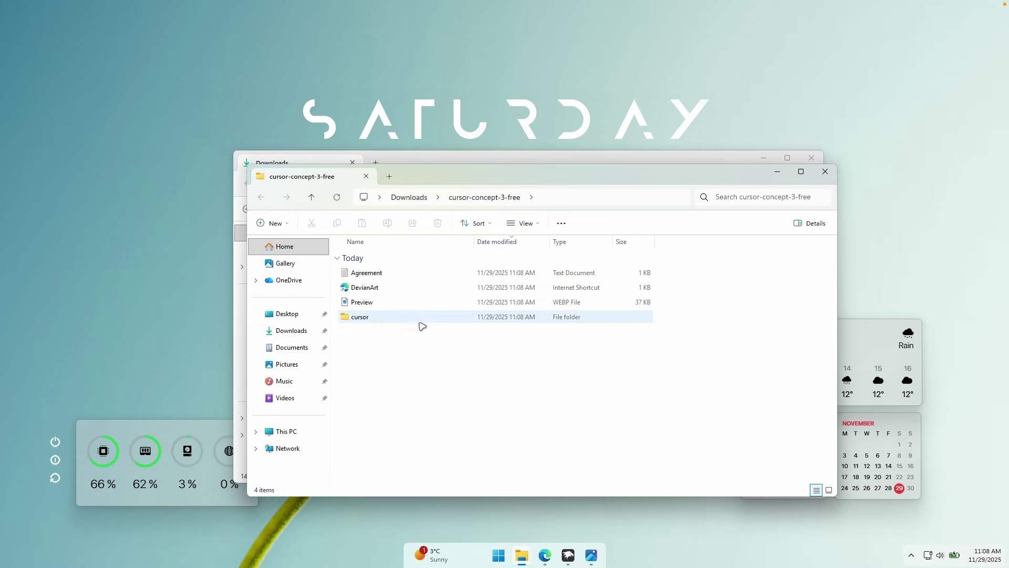
Install the light cursors with the Install setup file in the extracted cursor\light folder, allowing the file to open.
double_click(400, 318)
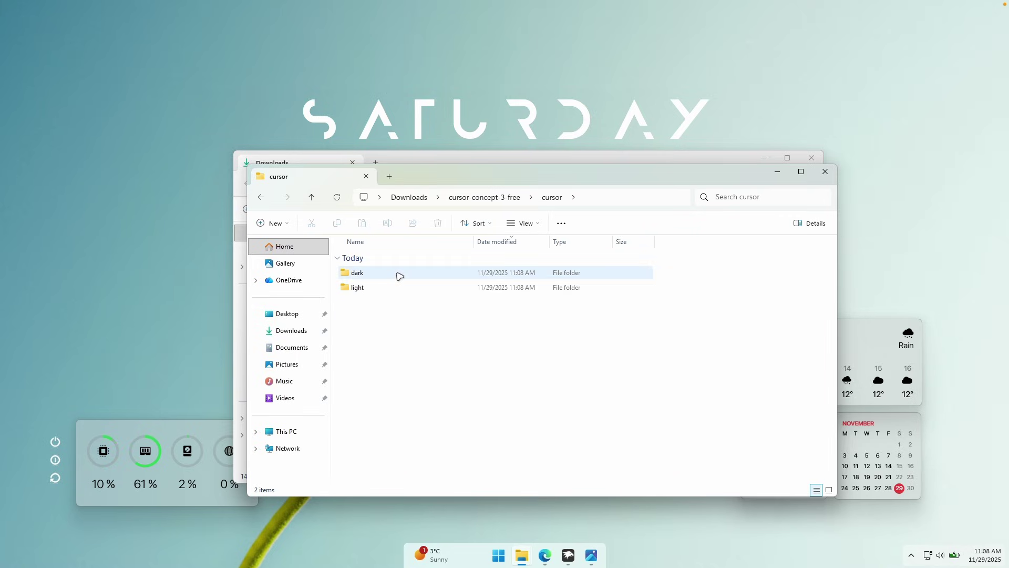
double_click(384, 288)
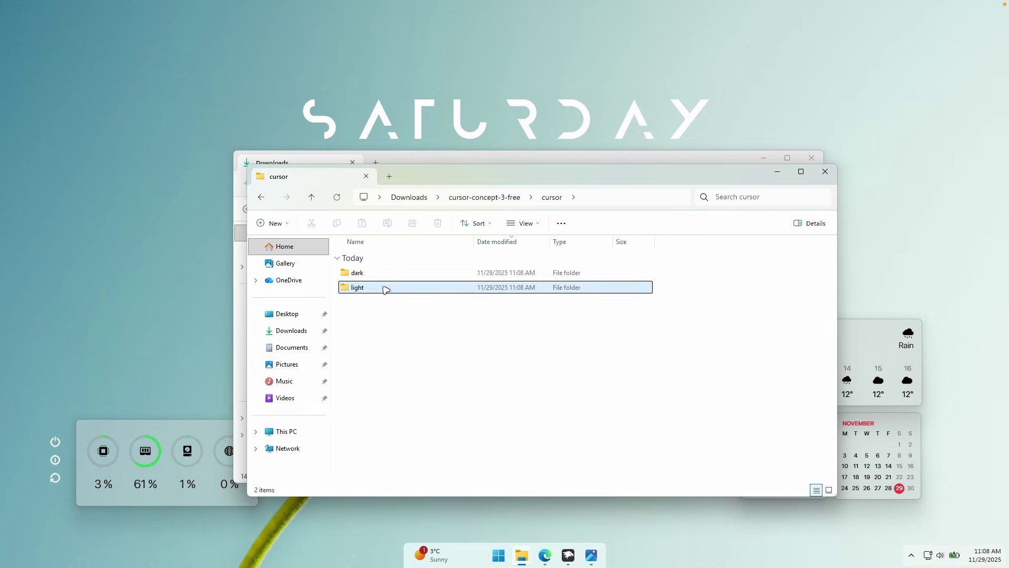
left_click(392, 368)
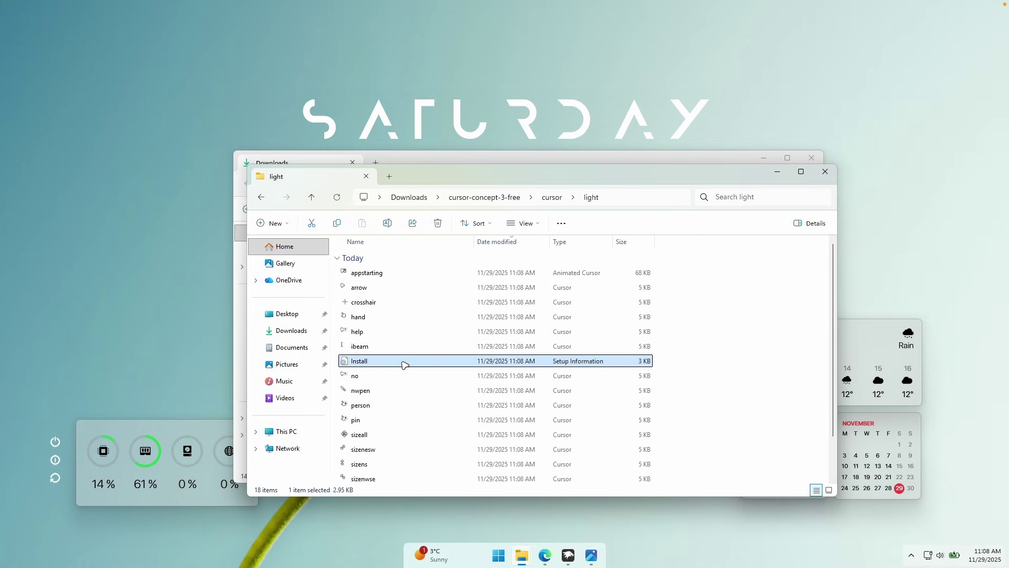
right_click(391, 359)
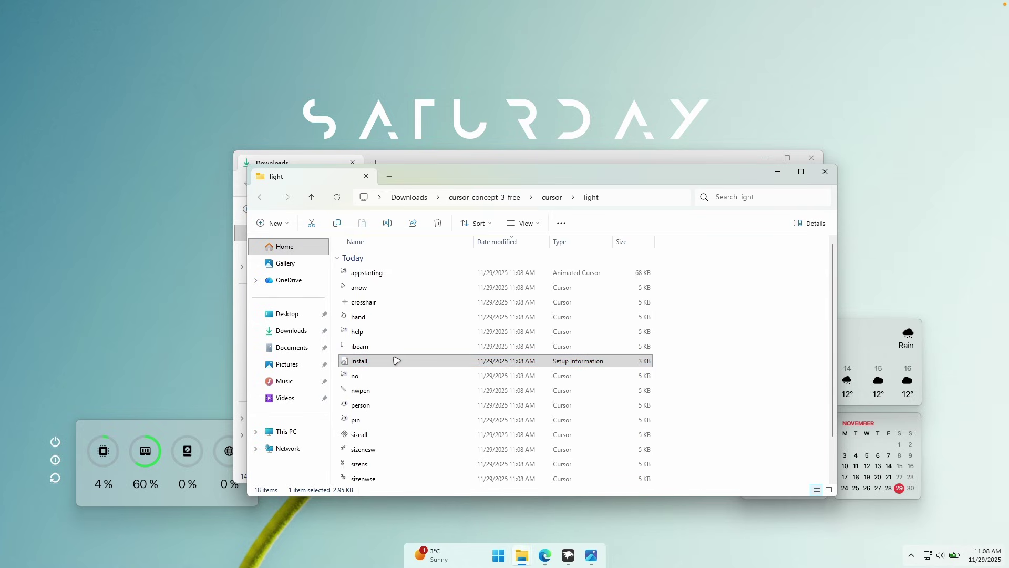
left_click(457, 243)
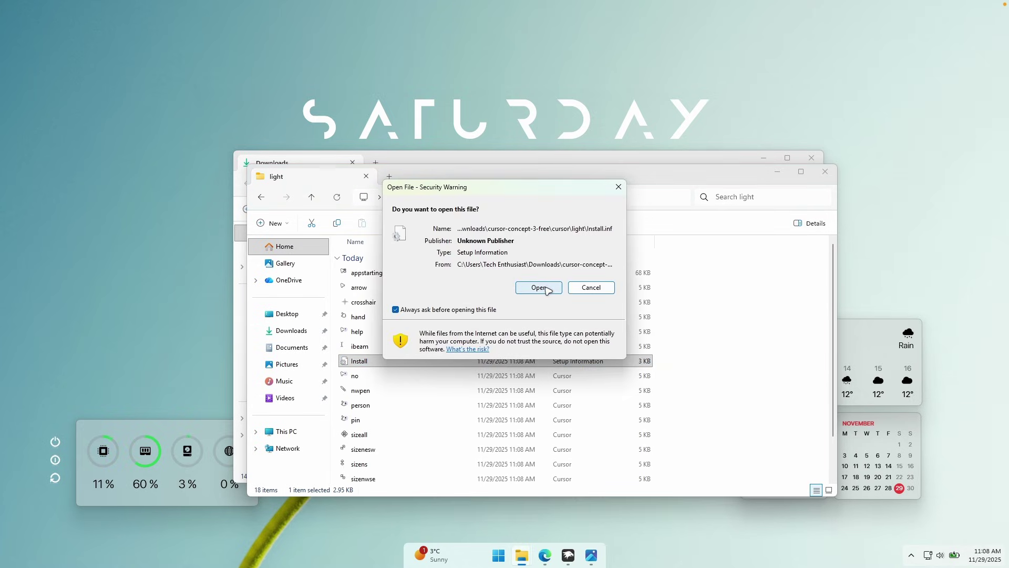
left_click(539, 287)
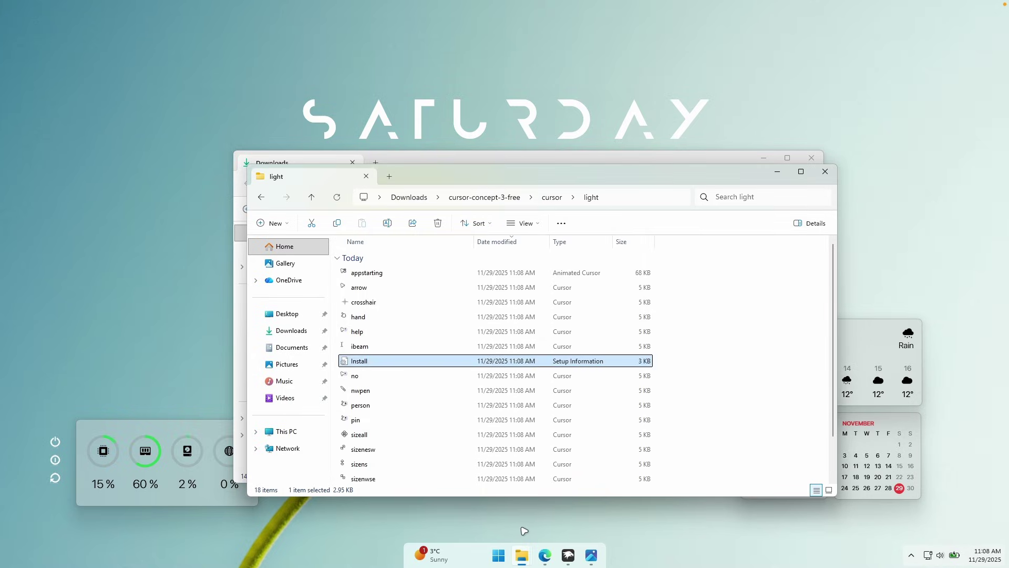
Apply the NEW pointer scheme in Mouse Properties and close both File Explorer windows.
left_click(503, 547)
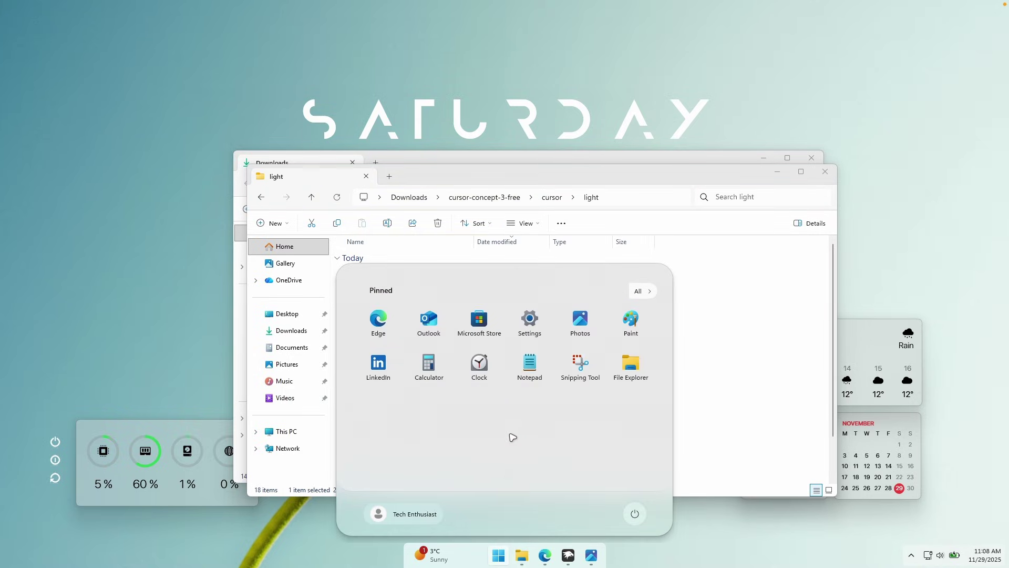
type("cur")
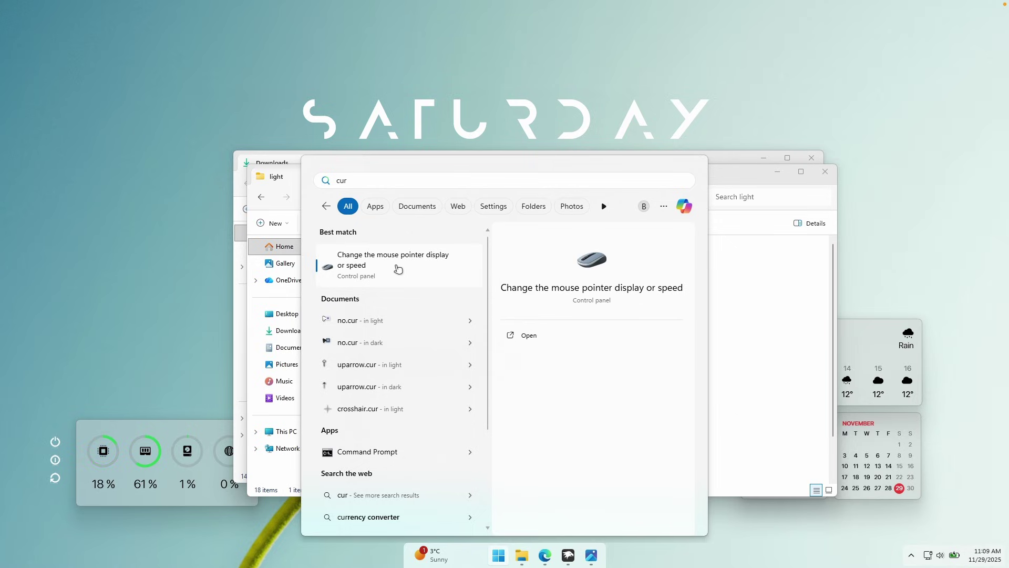
left_click(464, 271)
left_click(292, 144)
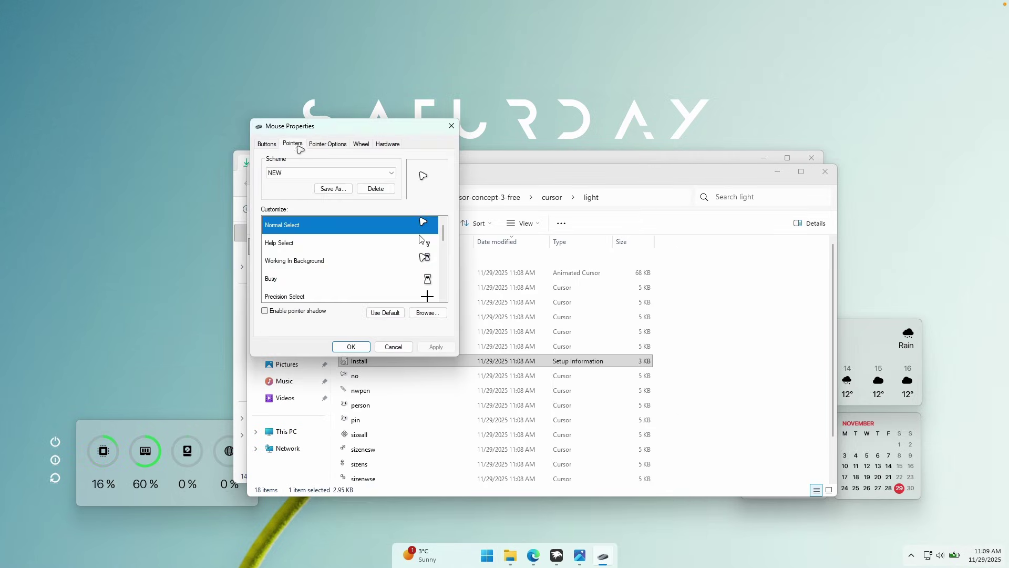
left_click(311, 174)
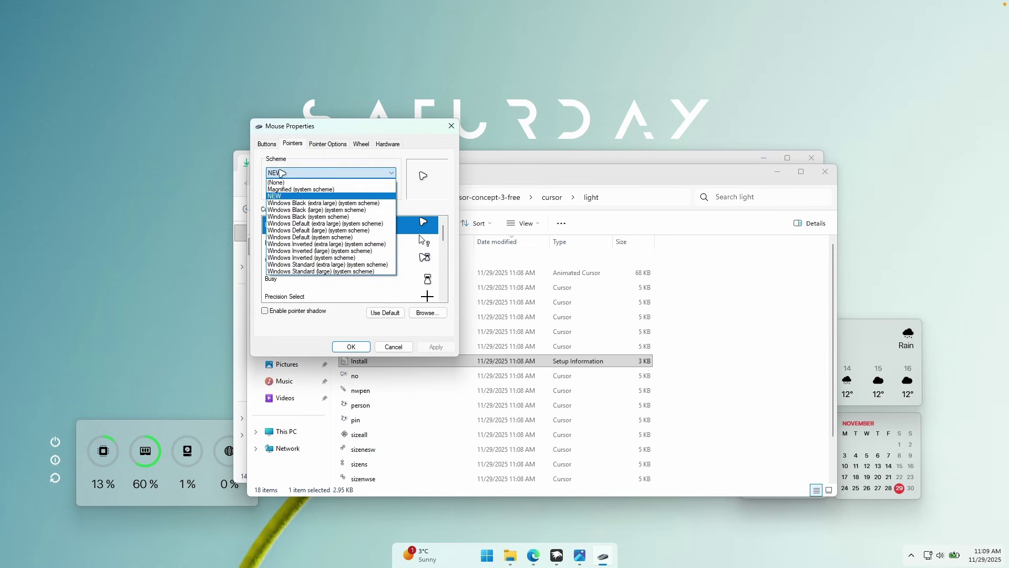
left_click(284, 196)
left_click(360, 344)
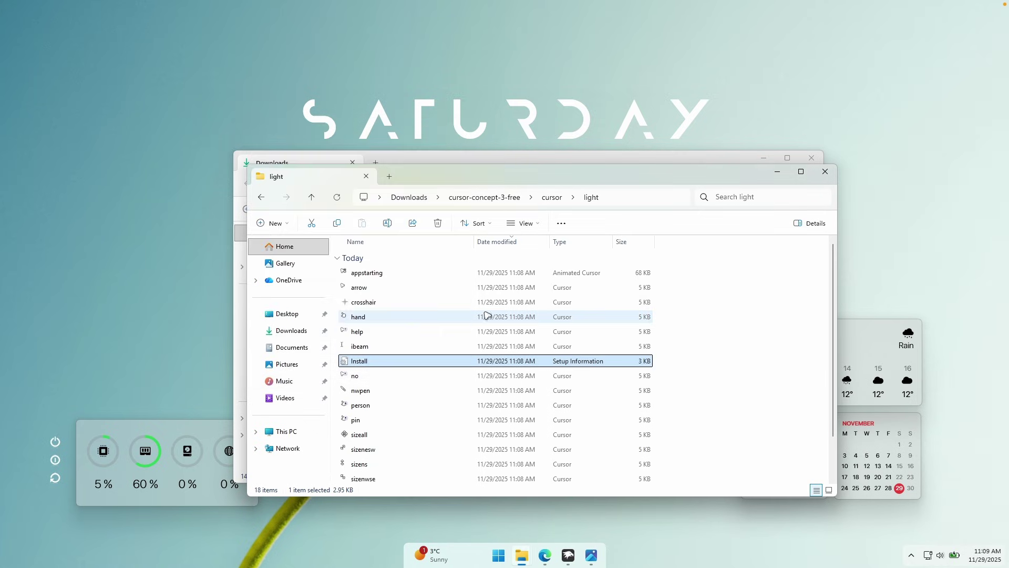
left_click(825, 171)
left_click(812, 157)
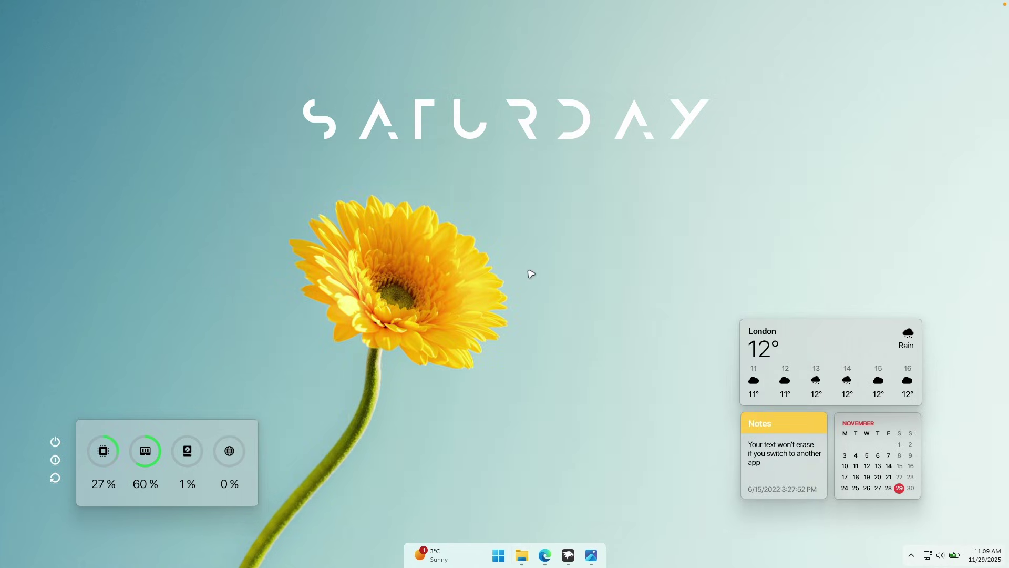